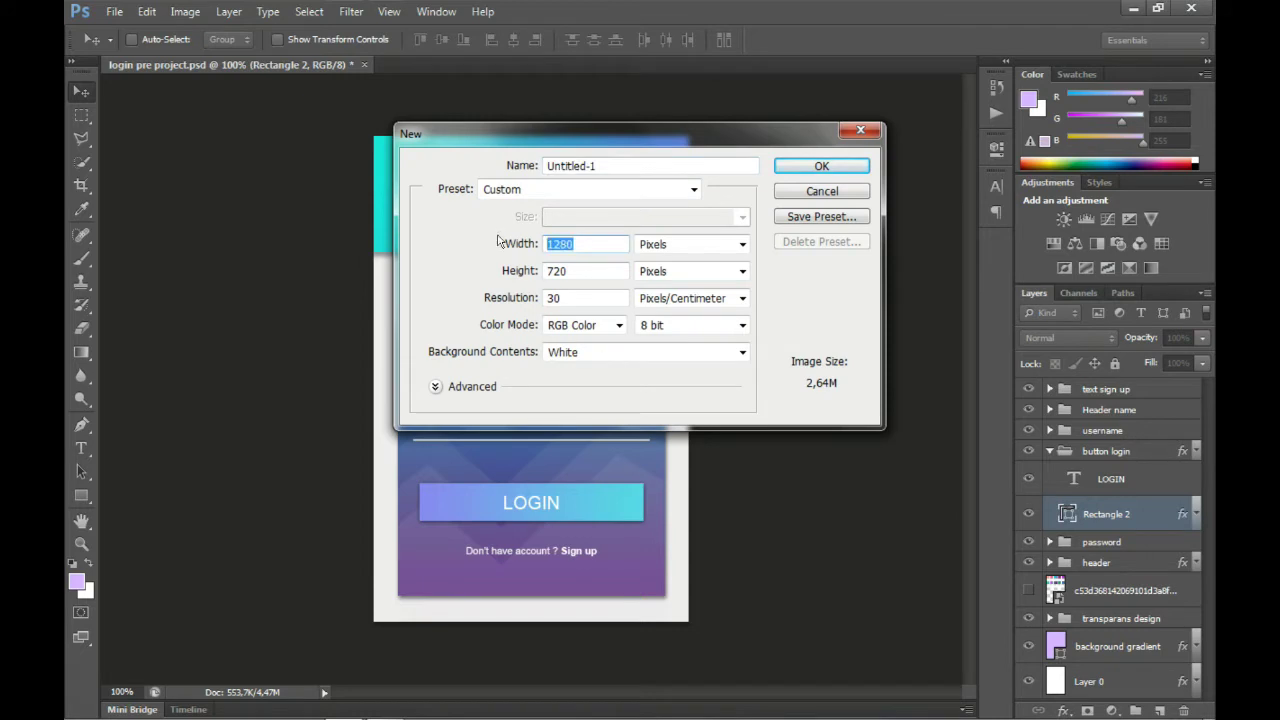
- Create a new RGB document 350 pixels wide and 540 pixels high at 30 pixels/centimeter with a white background
type("350")
double_click(572, 271)
type("540")
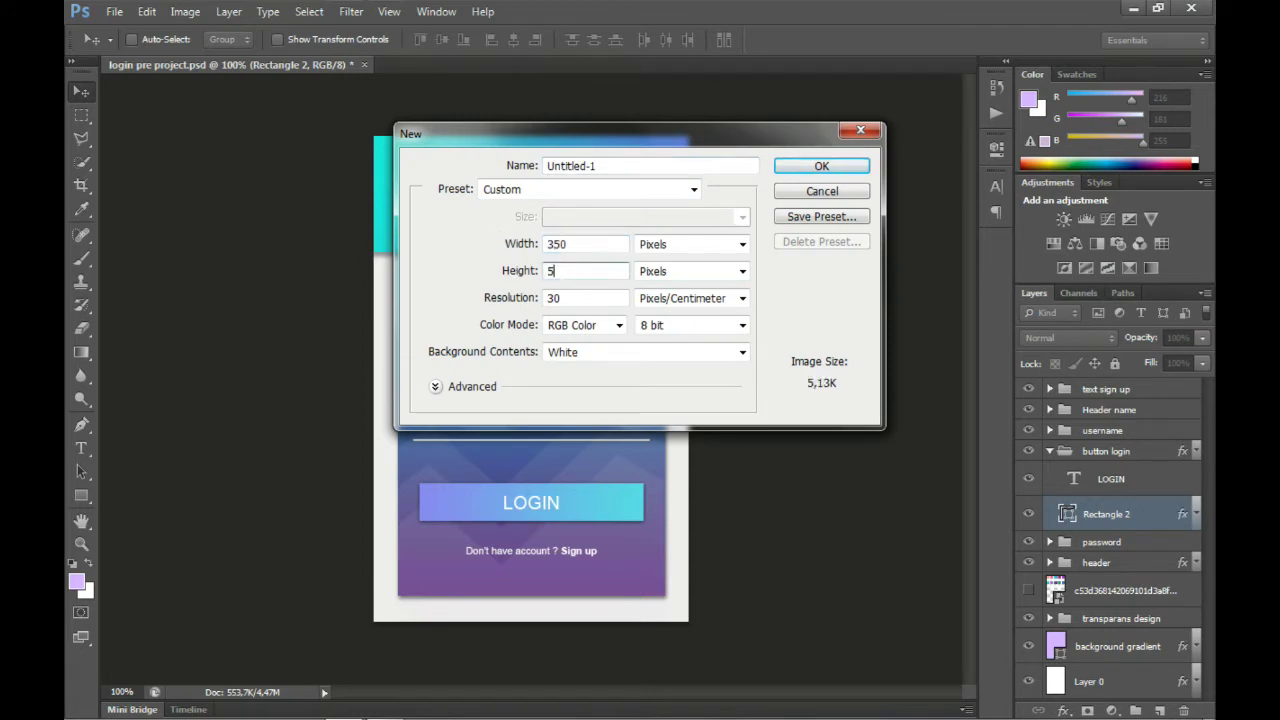
left_click(660, 272)
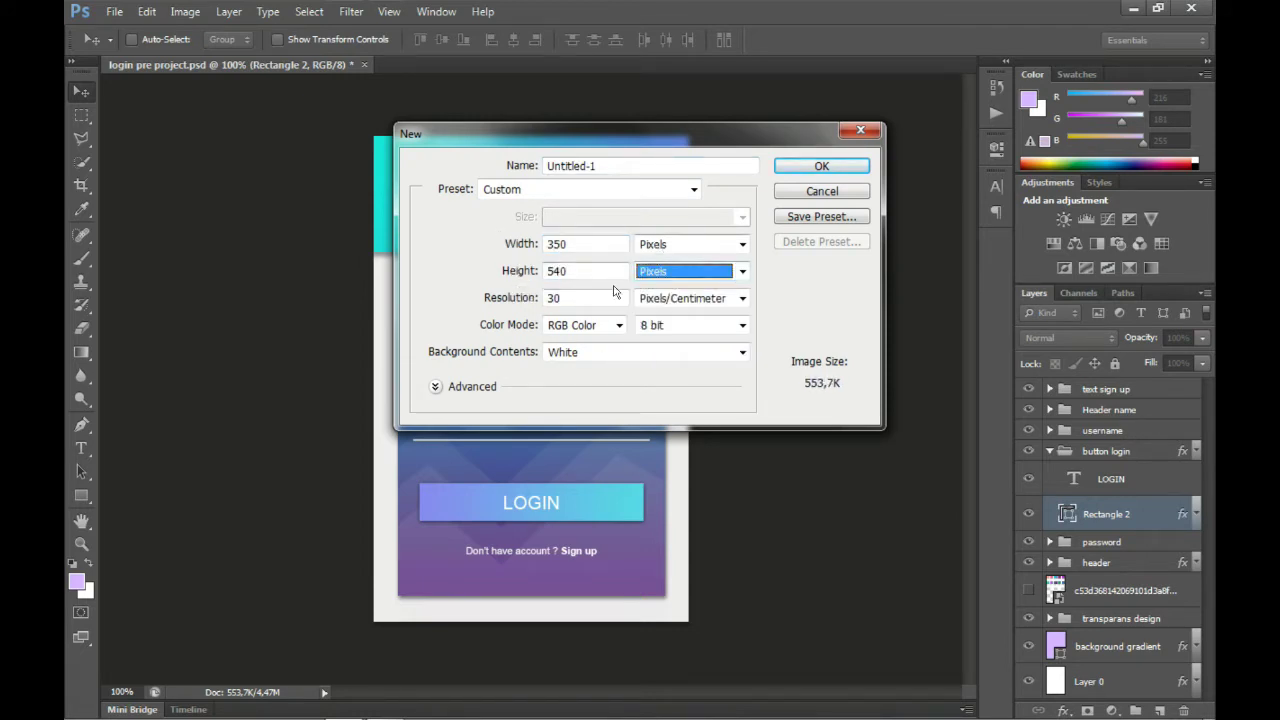
left_click(561, 298)
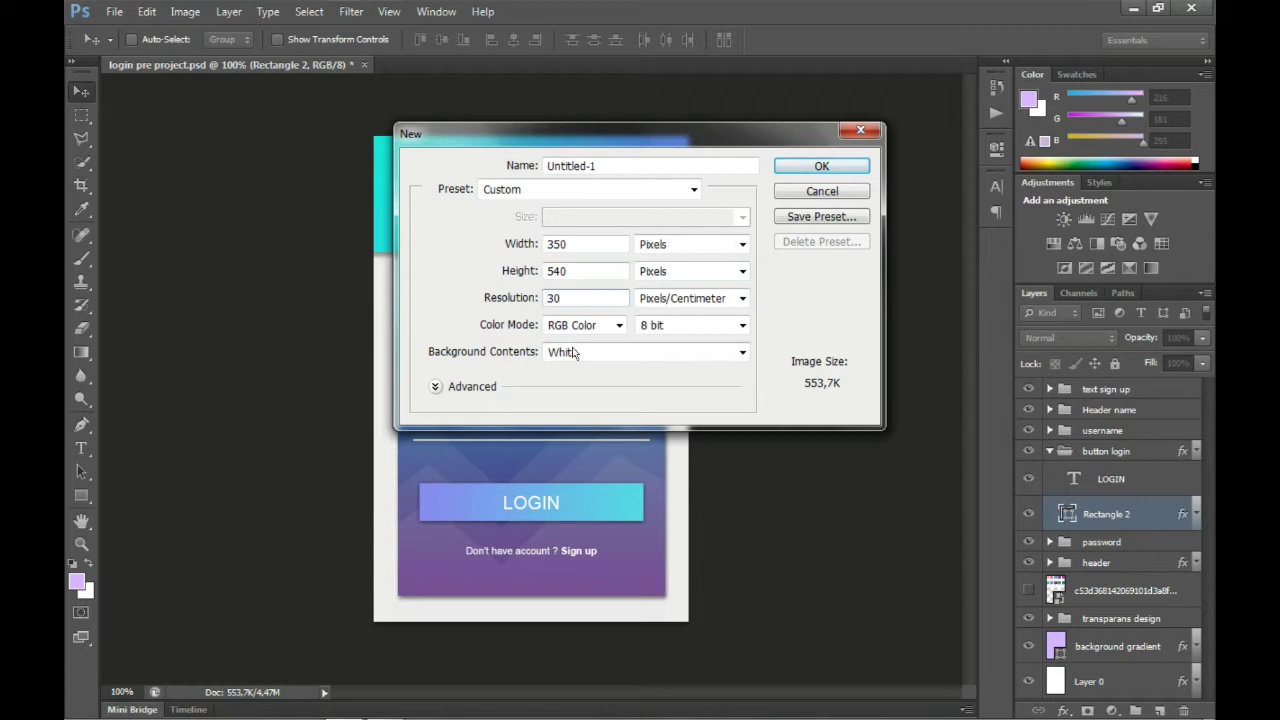
left_click(828, 166)
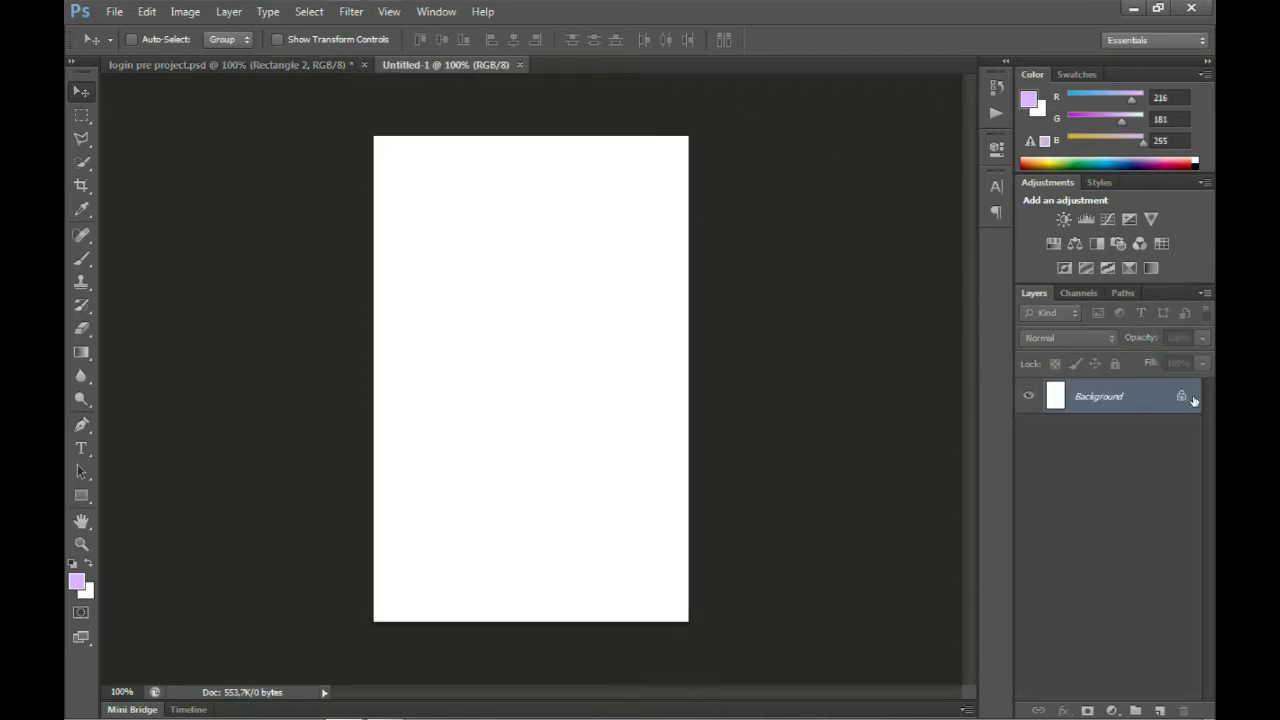
- Convert the locked background into a regular layer and draw a rectangle about 360 by 123 px across the canvas's upper edge
double_click(1181, 396)
left_click(770, 212)
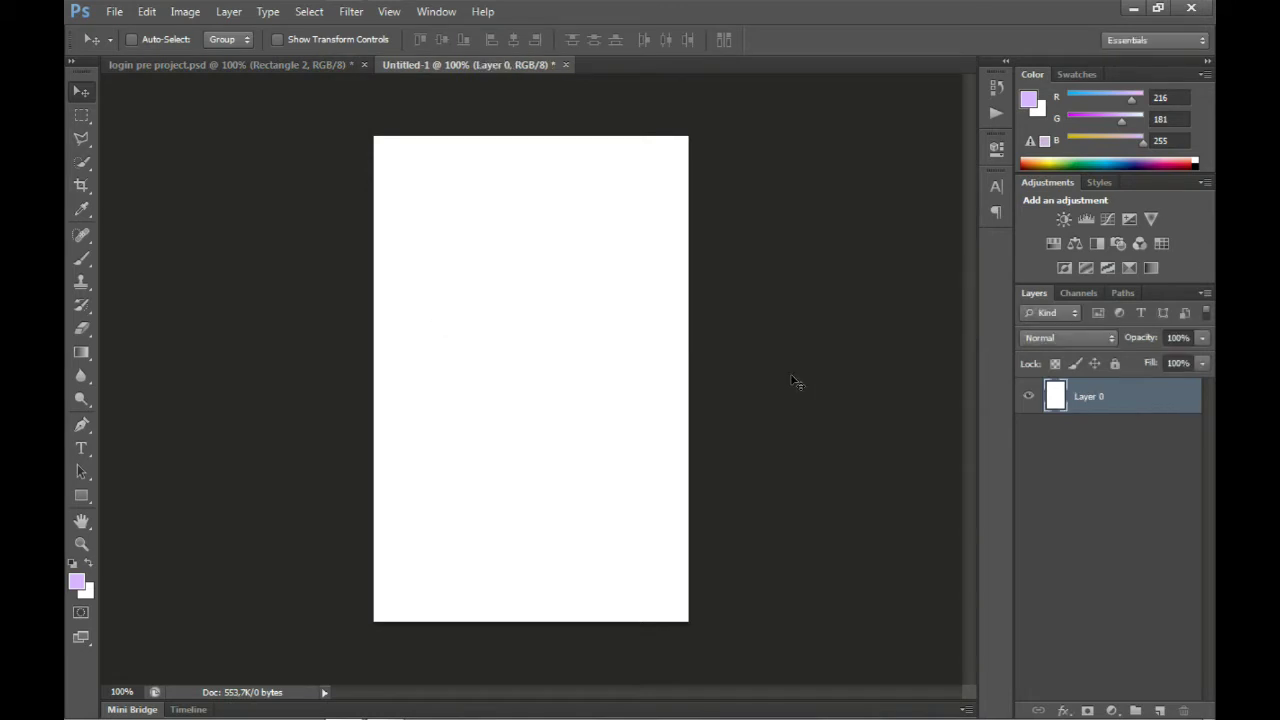
left_click(81, 496)
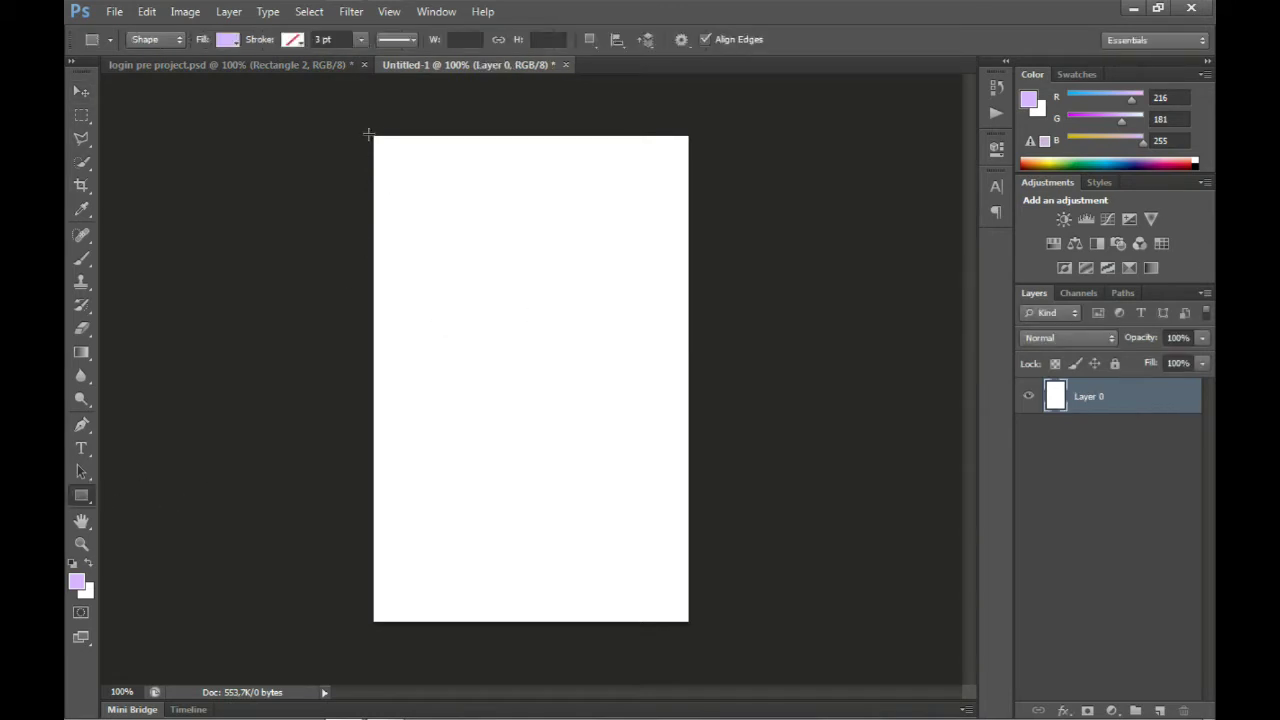
left_click_drag(367, 129, 690, 238)
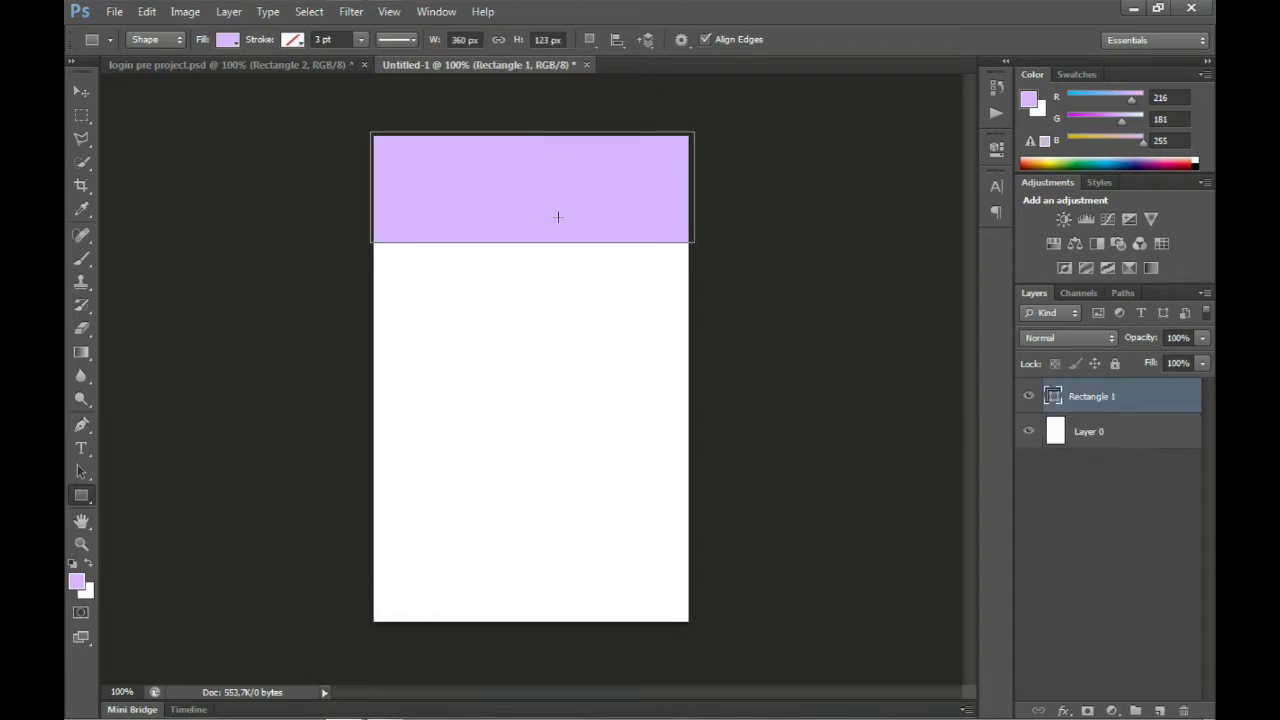
- Add a Gradient Overlay to the header rectangle using the turquoise-to-blue preset named header
left_click(1063, 710)
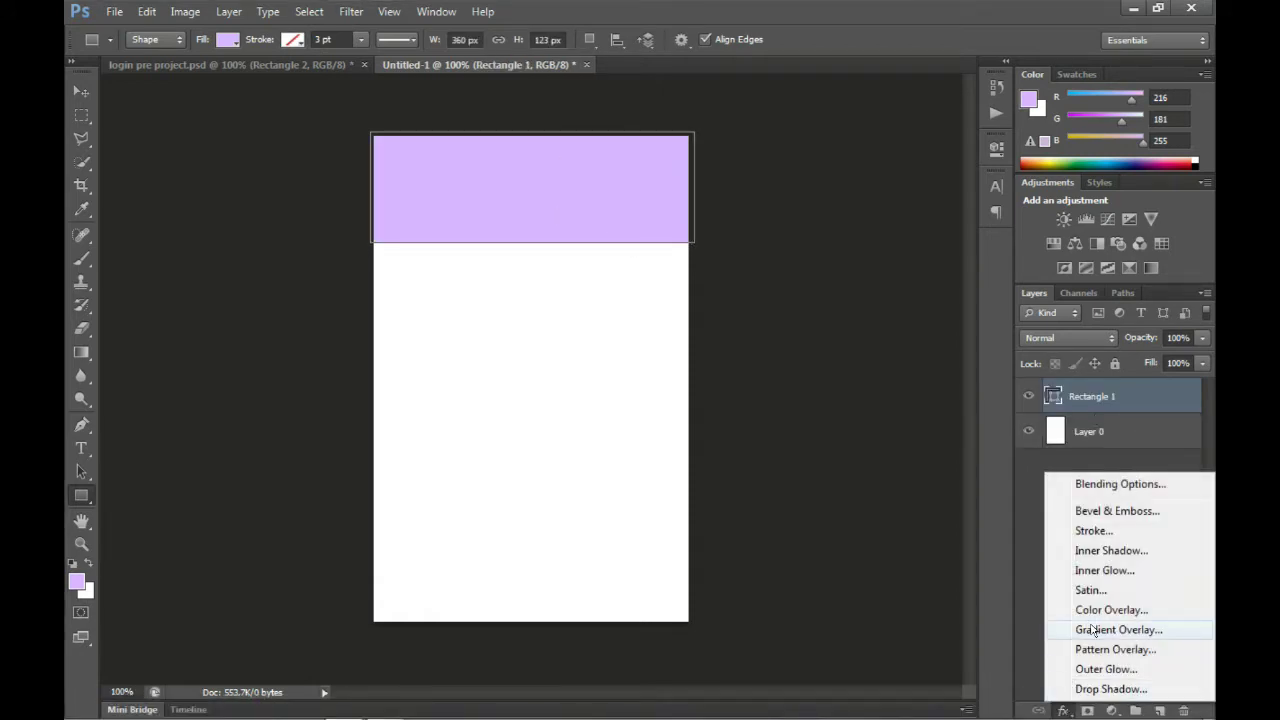
left_click(1128, 631)
left_click(950, 215)
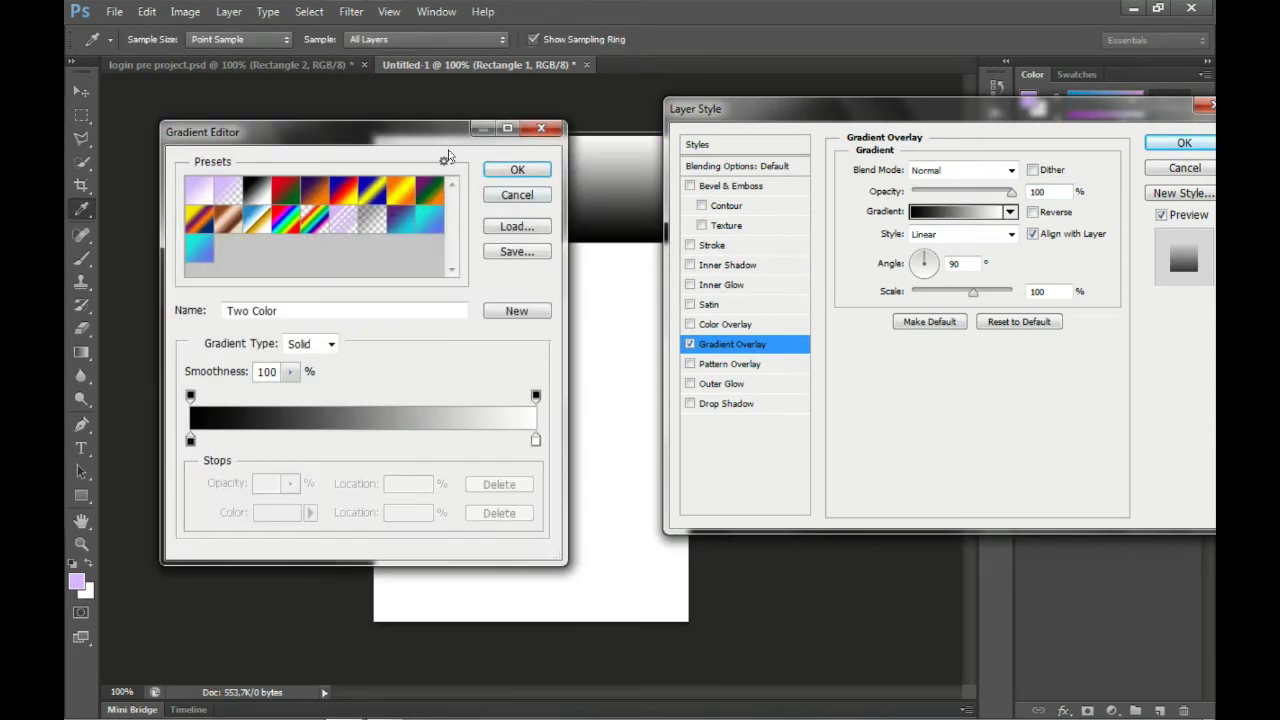
left_click_drag(431, 136, 964, 126)
left_click(963, 214)
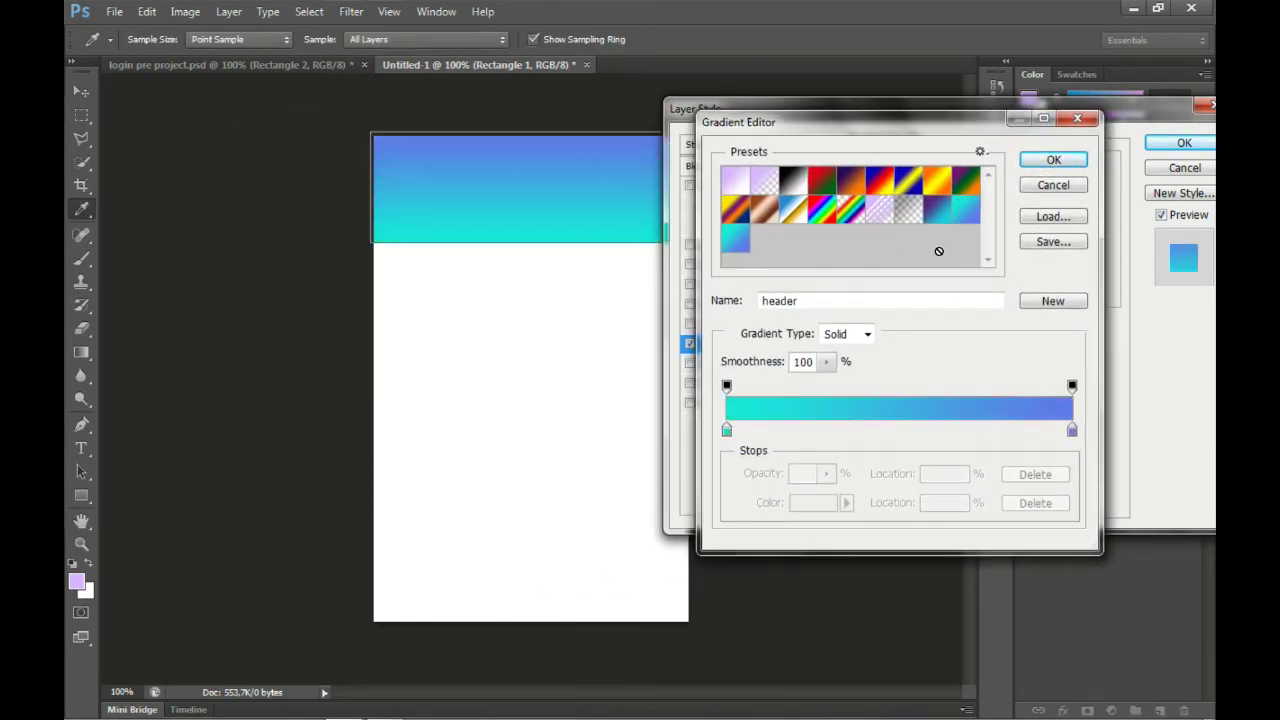
- Set the gradient's start stop to 17ead9 and its end stop to 6078ea
left_click(727, 431)
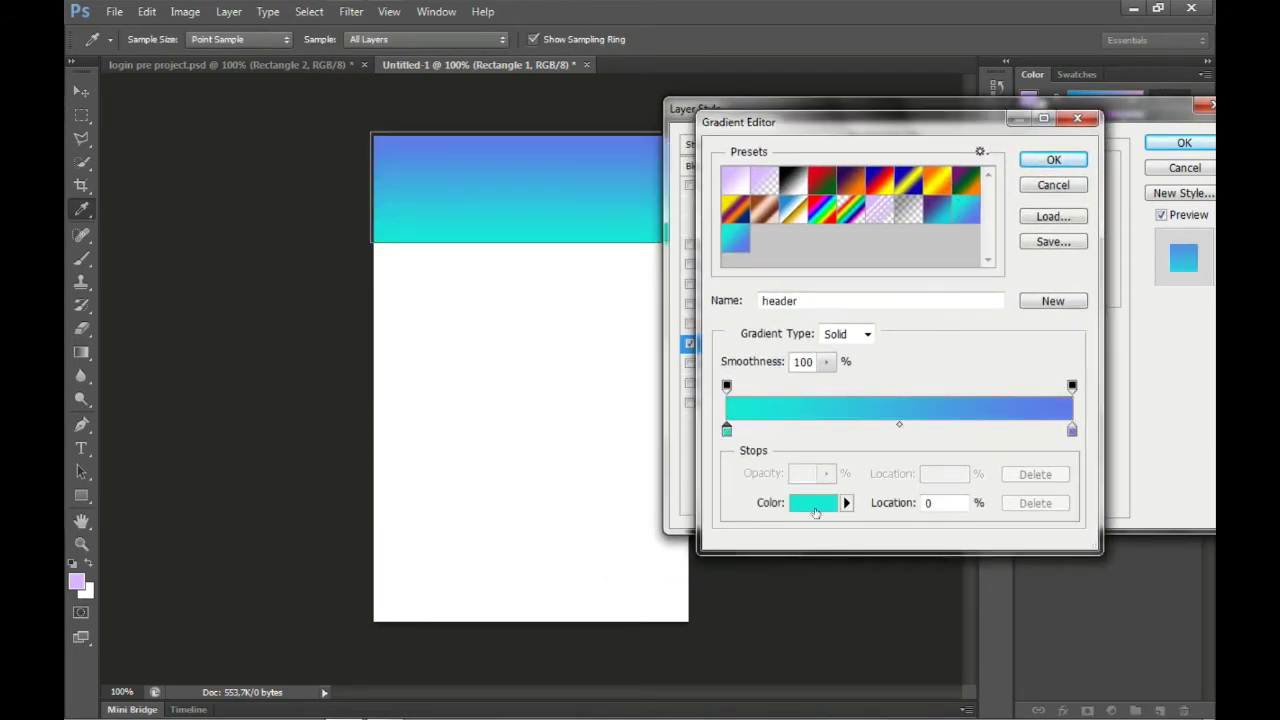
left_click(815, 503)
left_click(1080, 508)
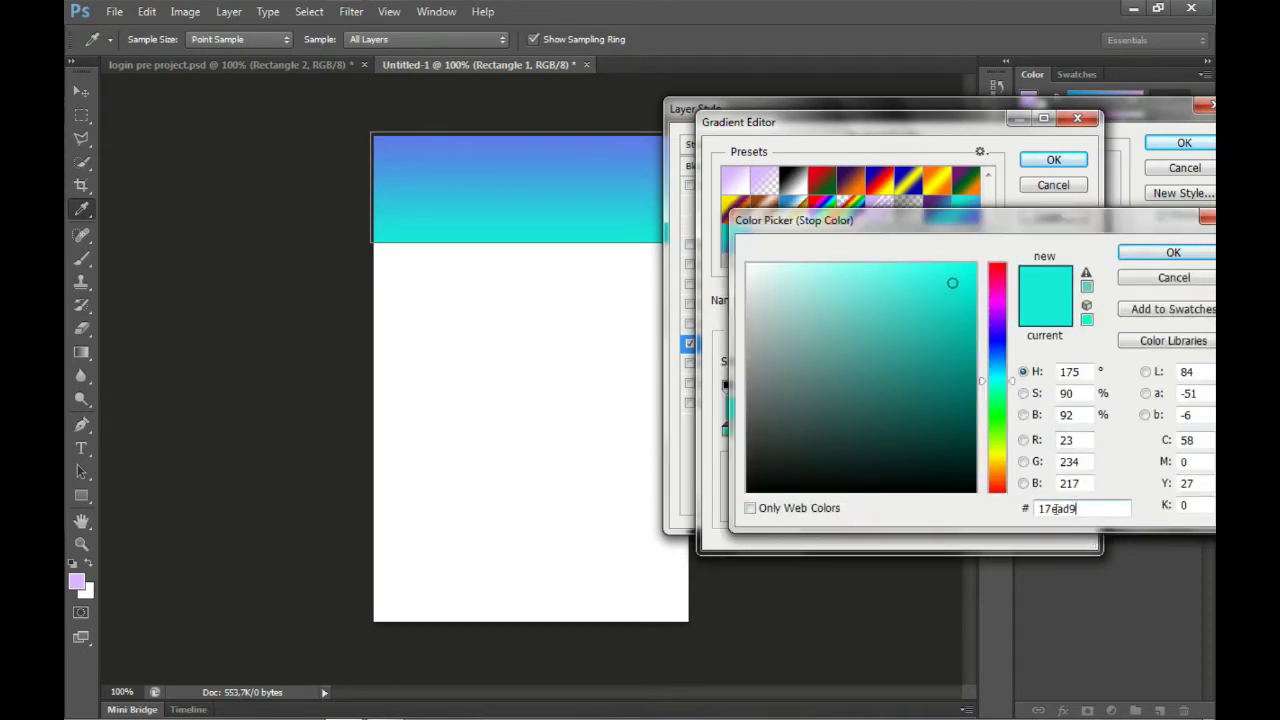
left_click(1164, 252)
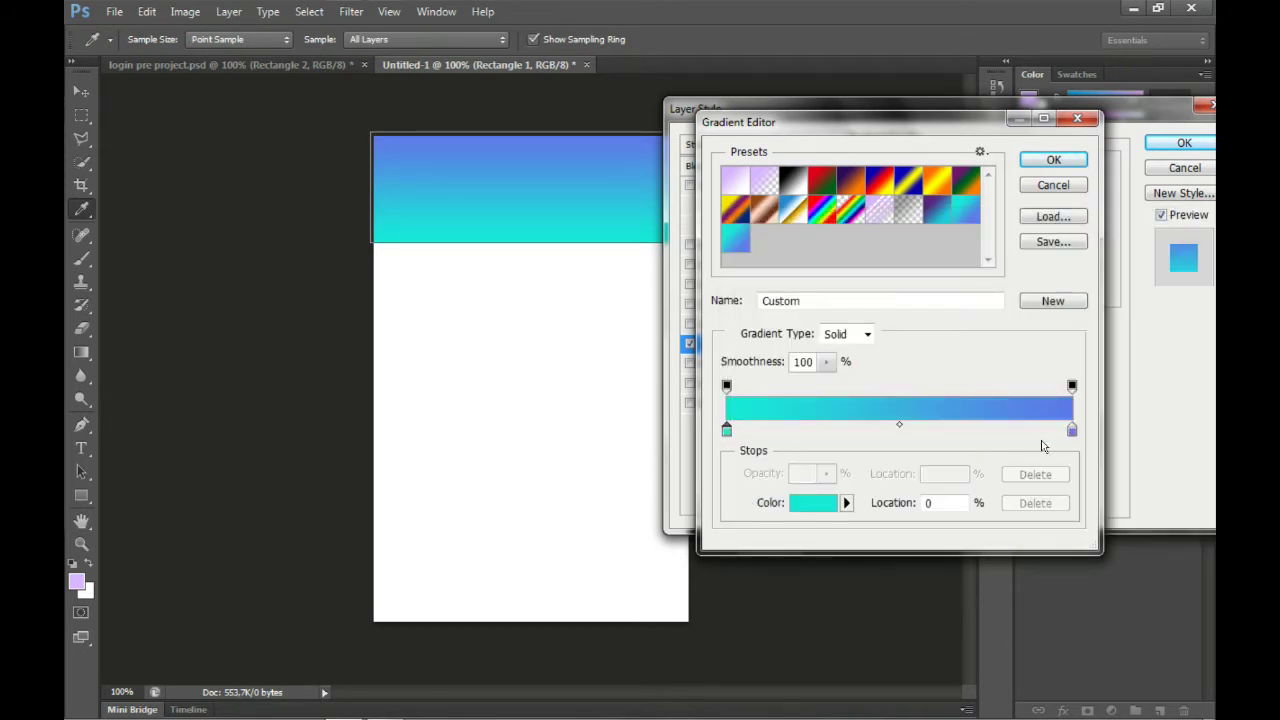
left_click(1072, 430)
left_click(813, 502)
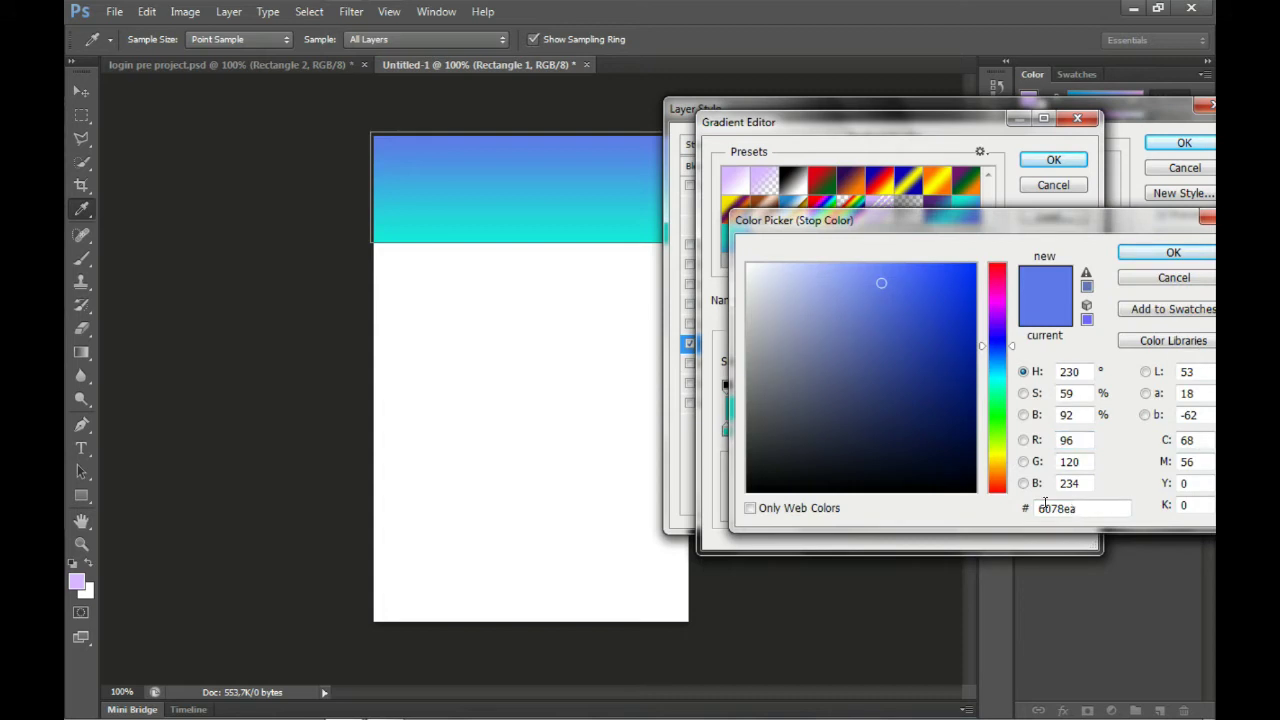
left_click(1127, 255)
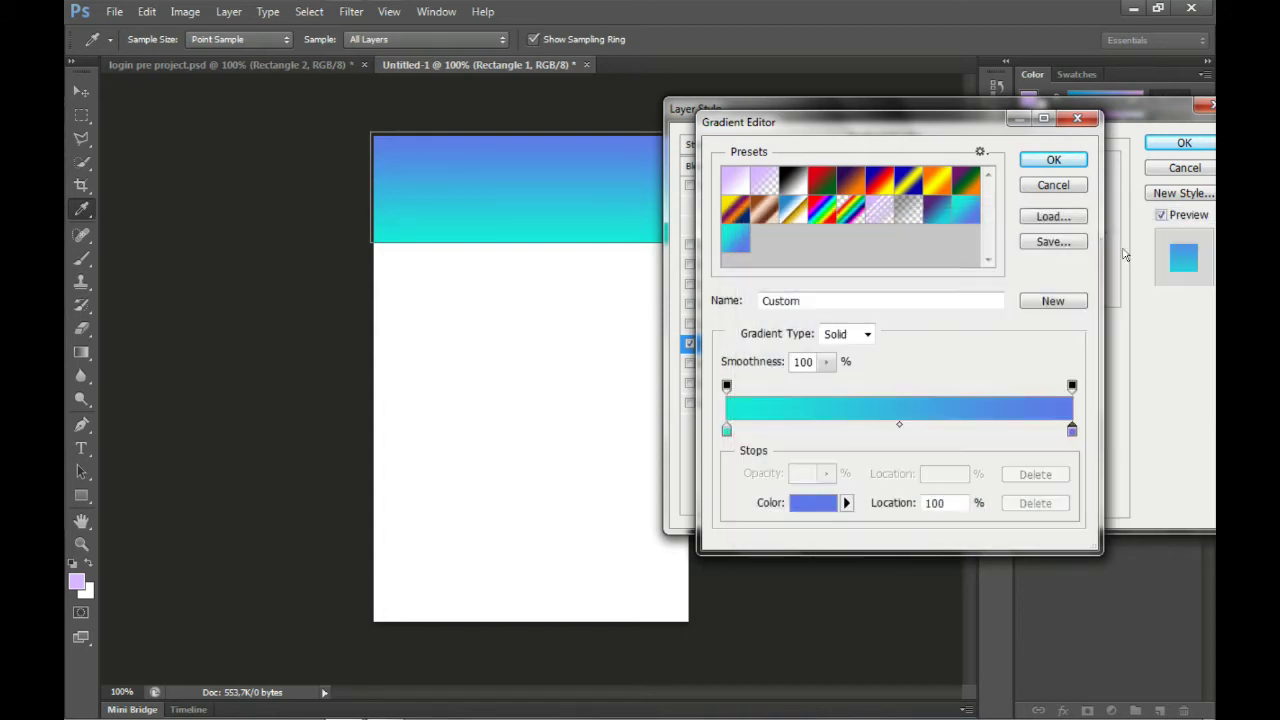
left_click(1053, 160)
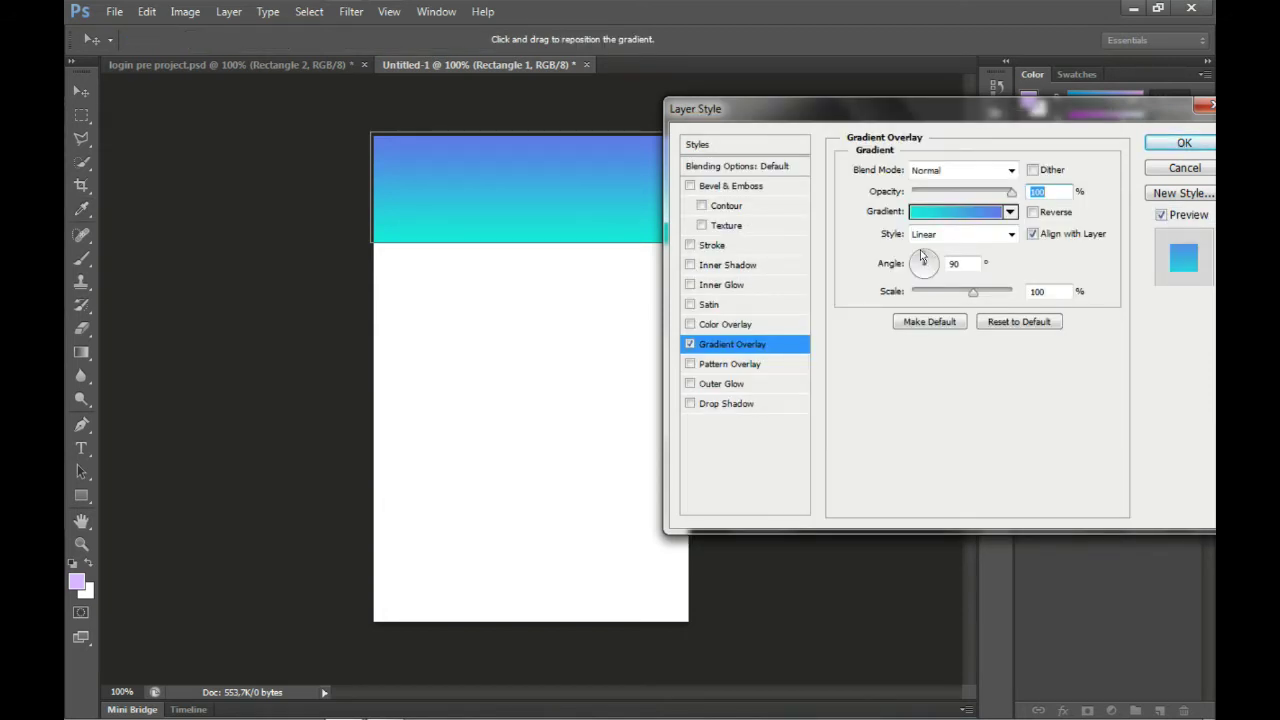
- Set the gradient overlay's angle to 0° and apply the style to the header rectangle
left_click_drag(918, 256, 933, 264)
left_click_drag(944, 108, 621, 292)
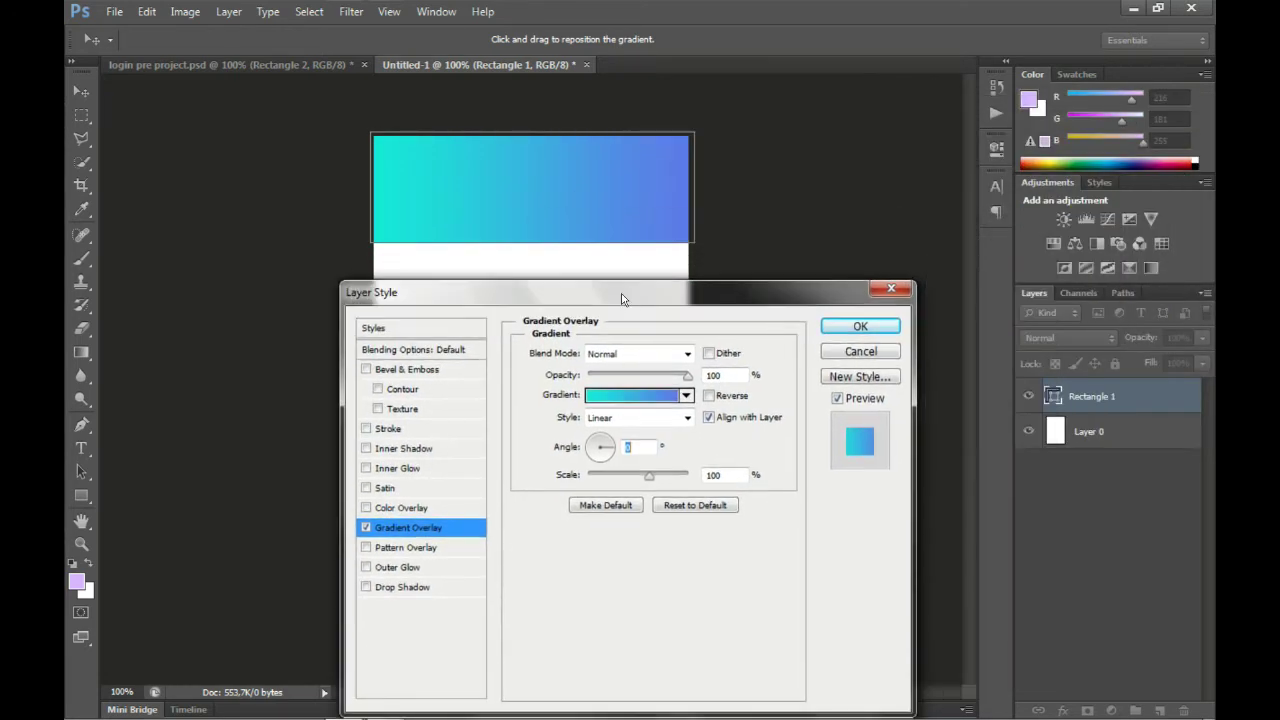
left_click(861, 326)
key("v")
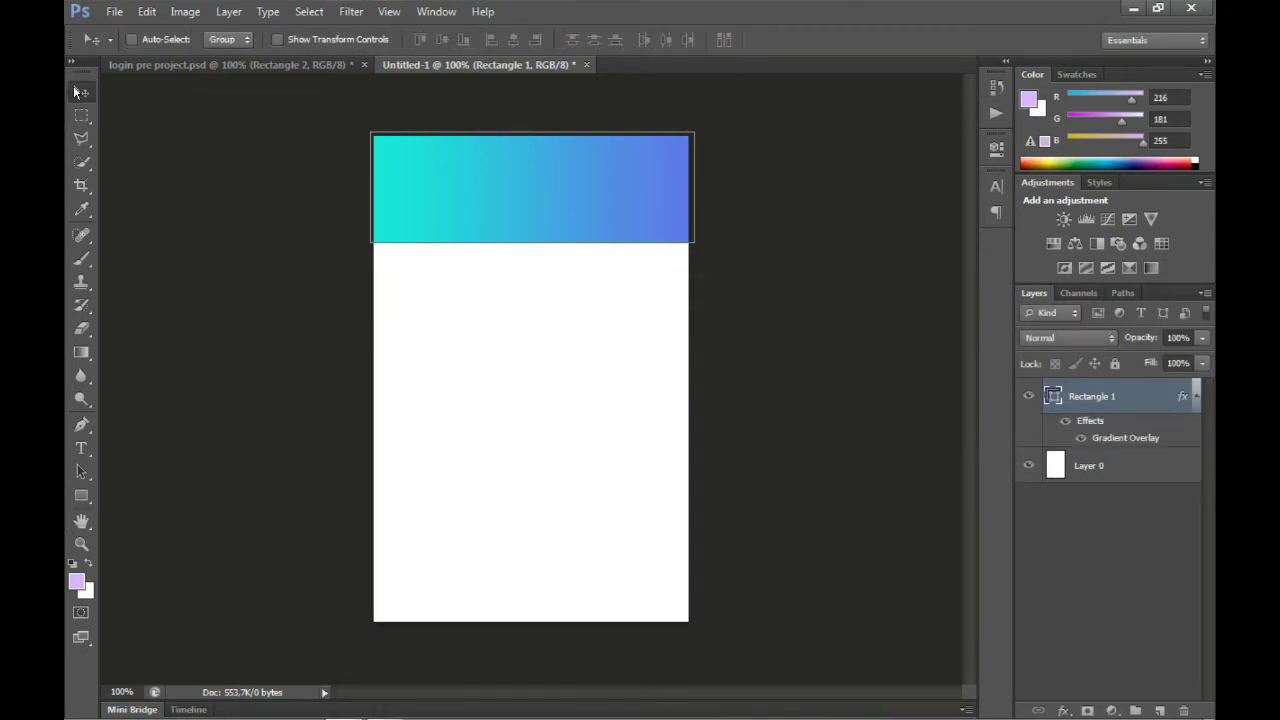
left_click(1195, 397)
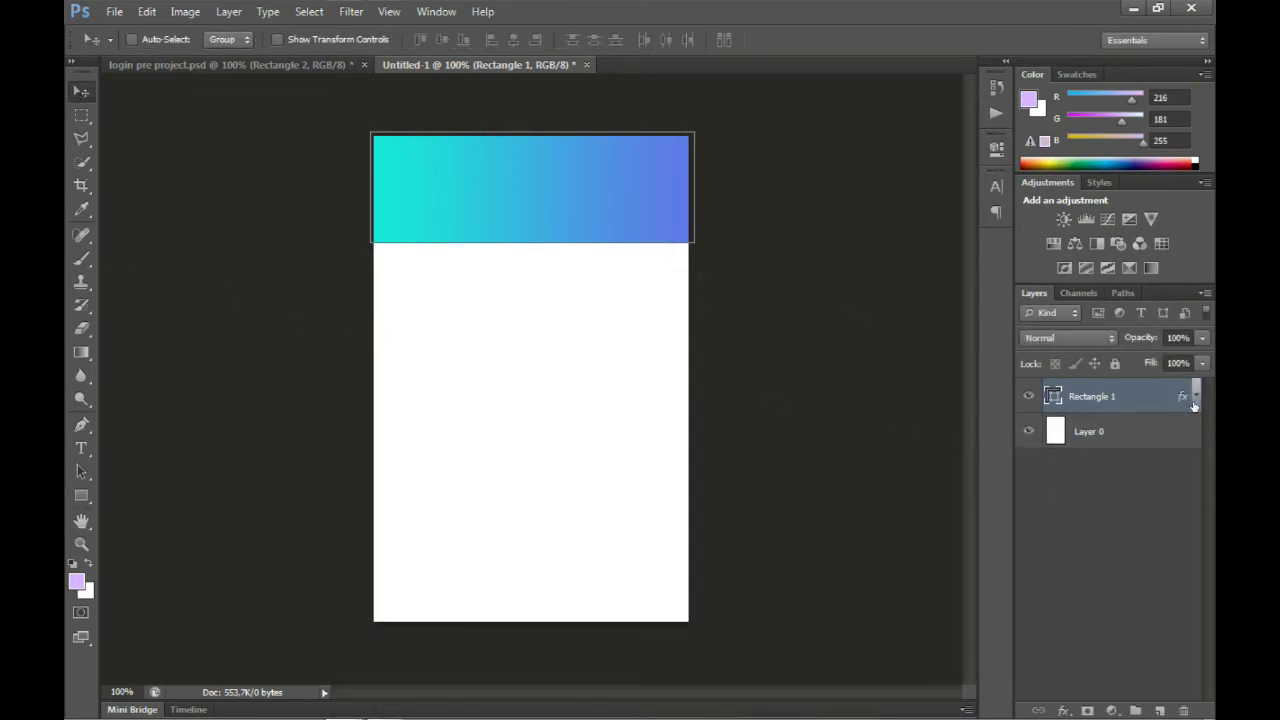
- Draw a vertical rounded rectangle about 38 by 134 px with a 50 px corner radius just below the header
left_click(84, 496)
left_click(138, 499)
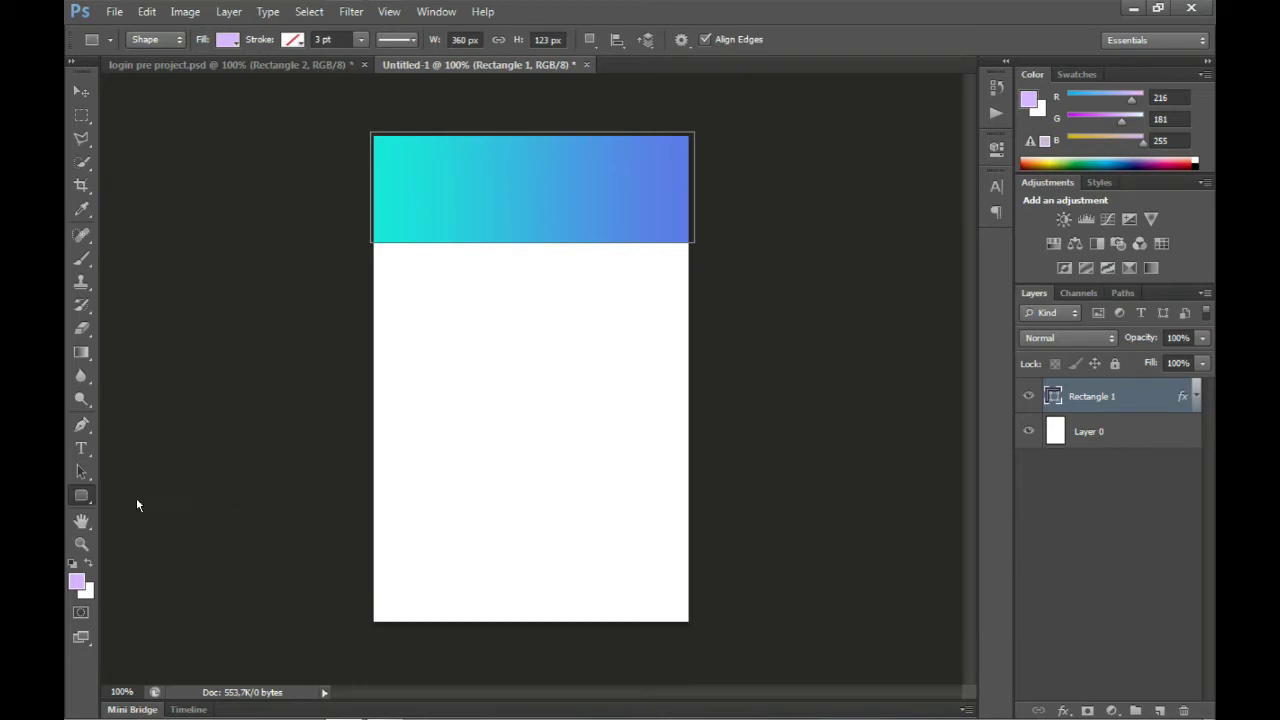
key("shift+u")
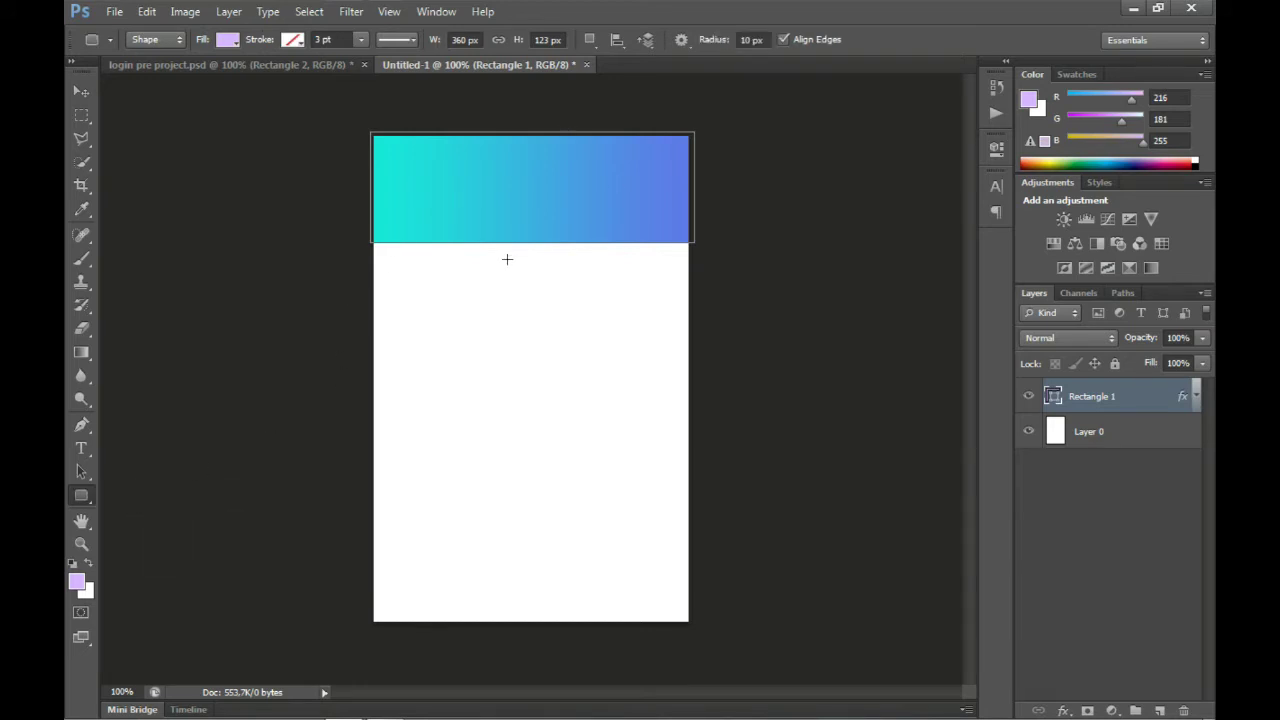
left_click_drag(524, 206, 567, 344)
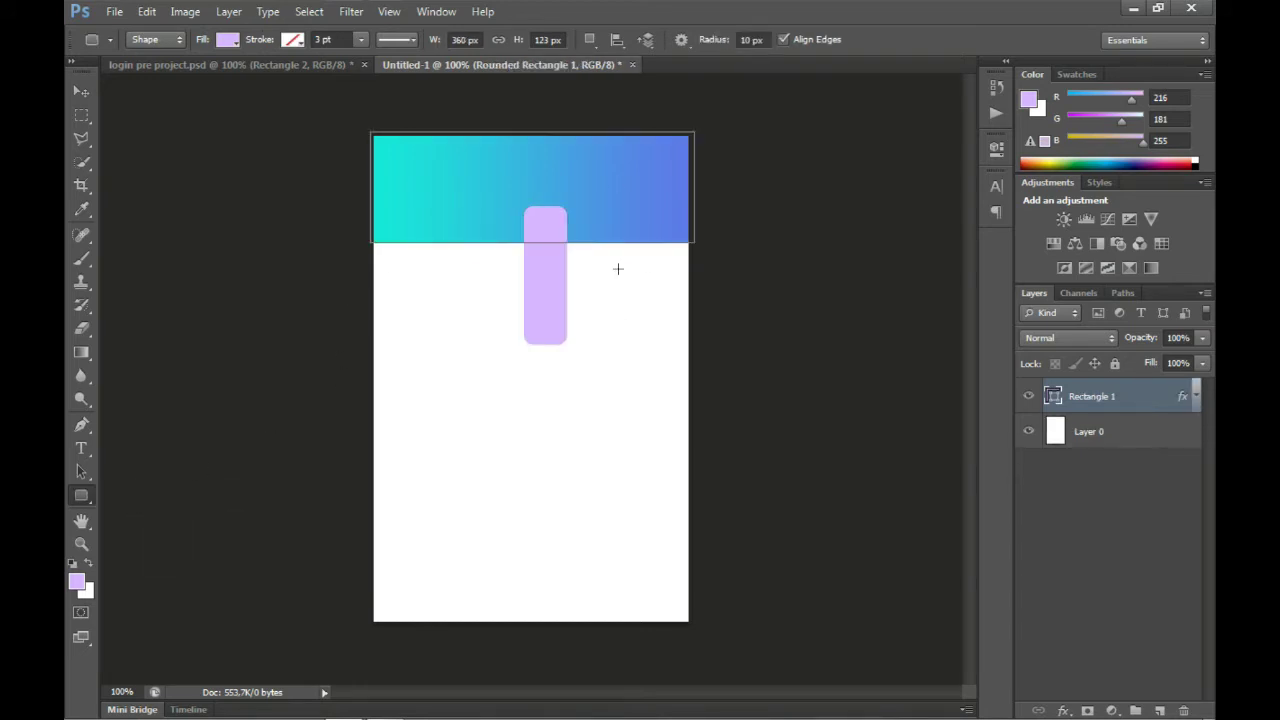
key("ctrl+z")
left_click(730, 40)
type("50")
key("Return")
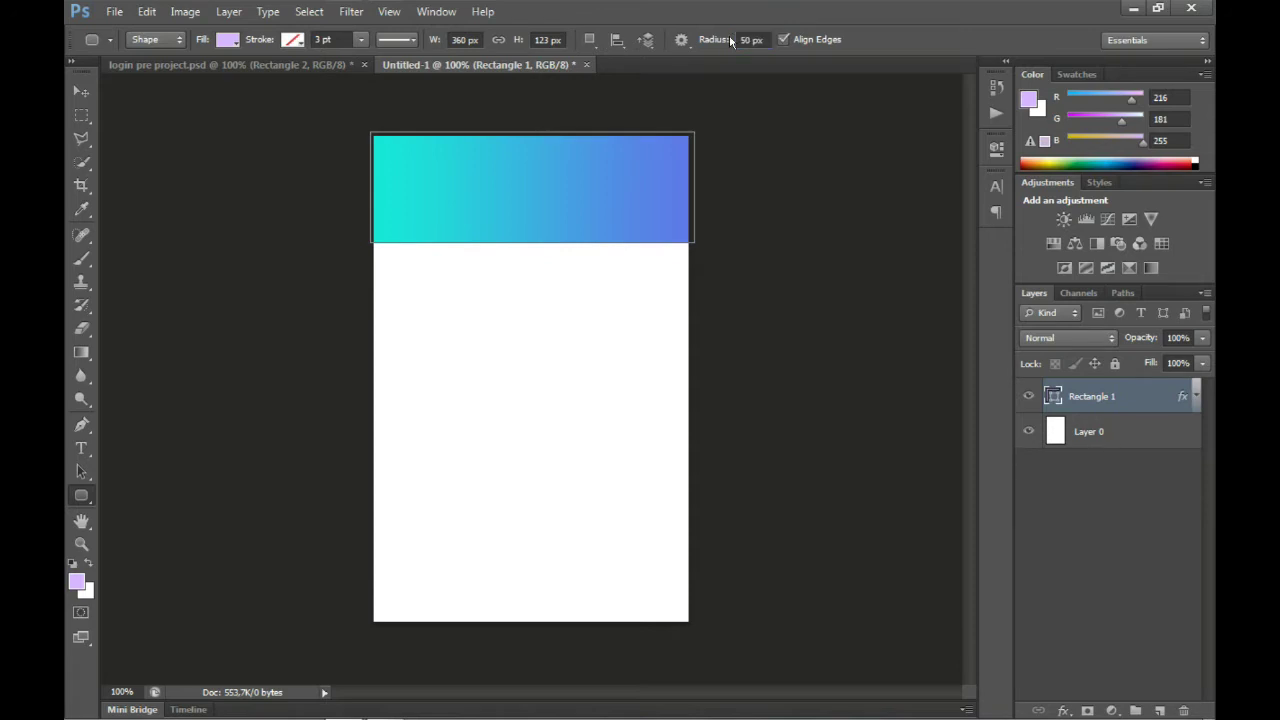
left_click_drag(569, 248, 600, 364)
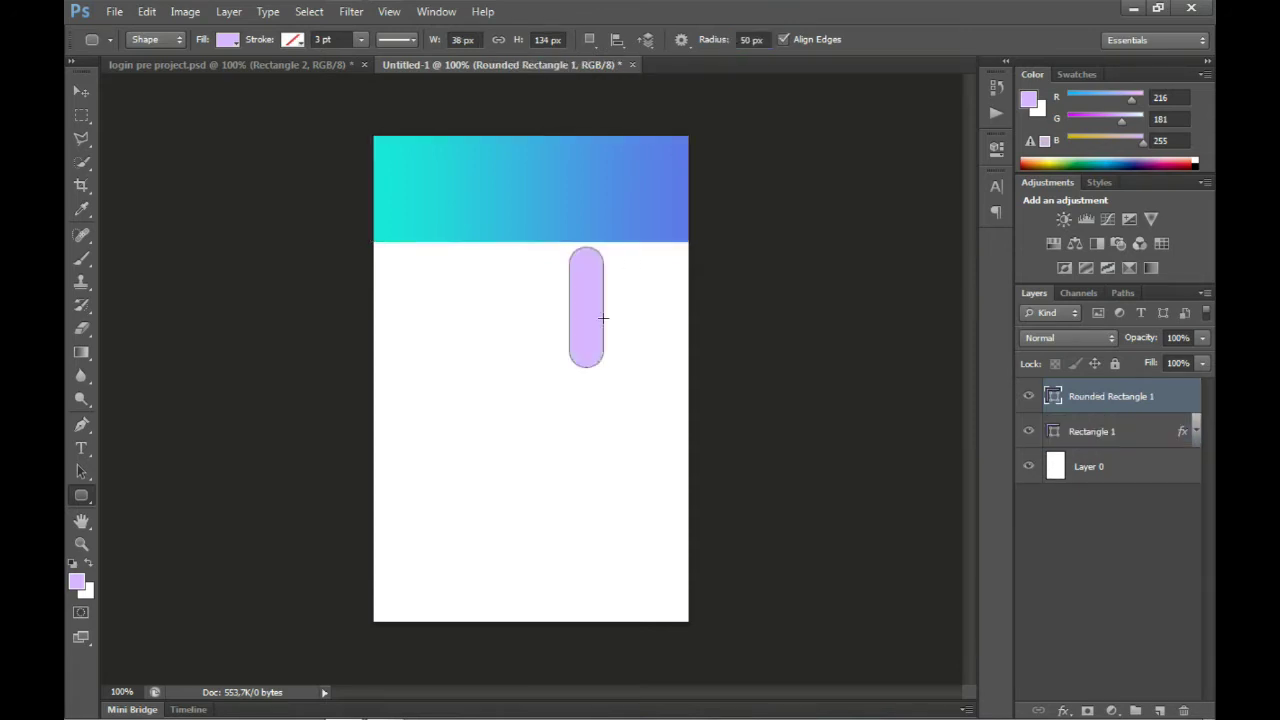
- Duplicate the rounded rectangle, place the copy beside the original, and move both up over the header at the canvas's right edge
key("v")
key("ctrl+j")
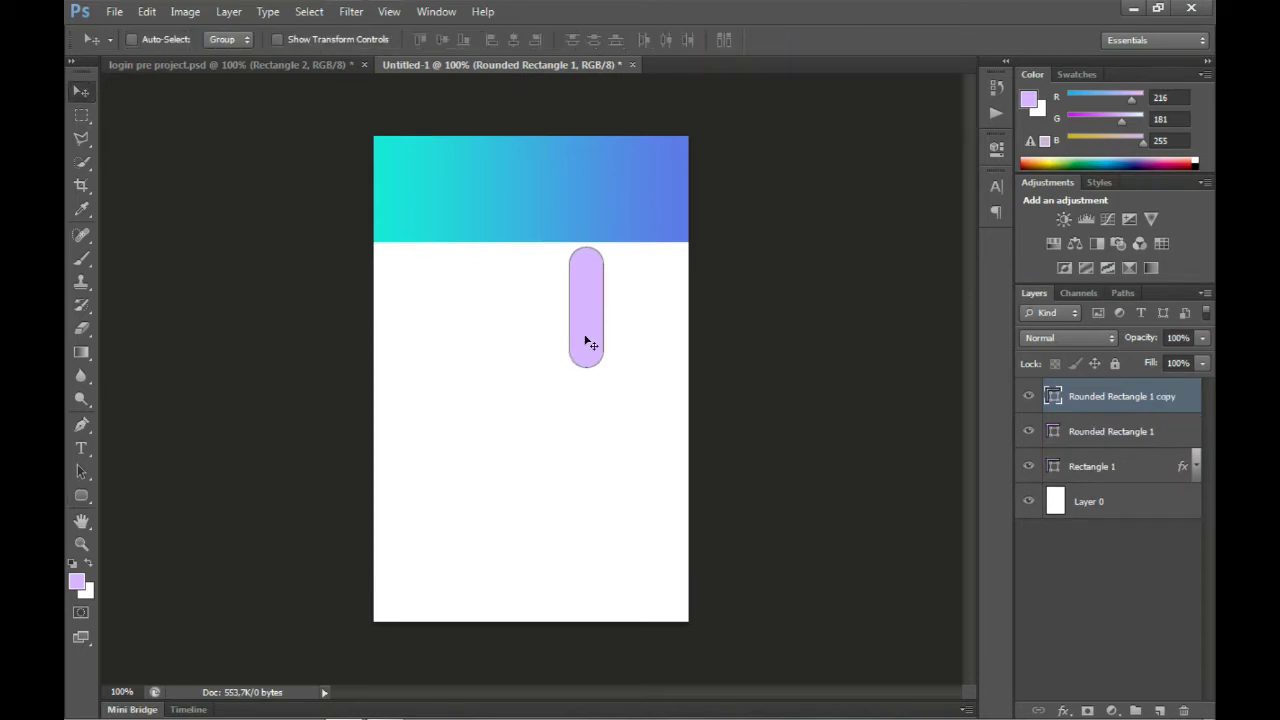
left_click_drag(588, 343, 631, 331)
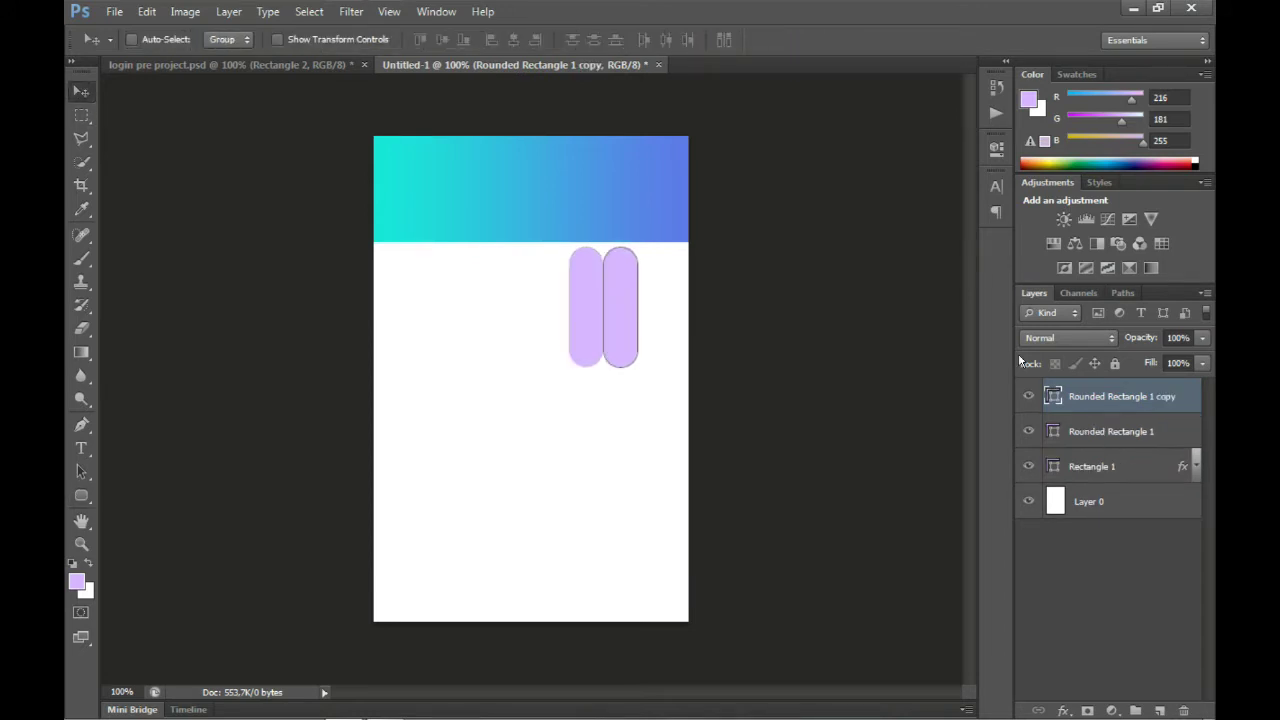
left_click(1100, 435, "shift")
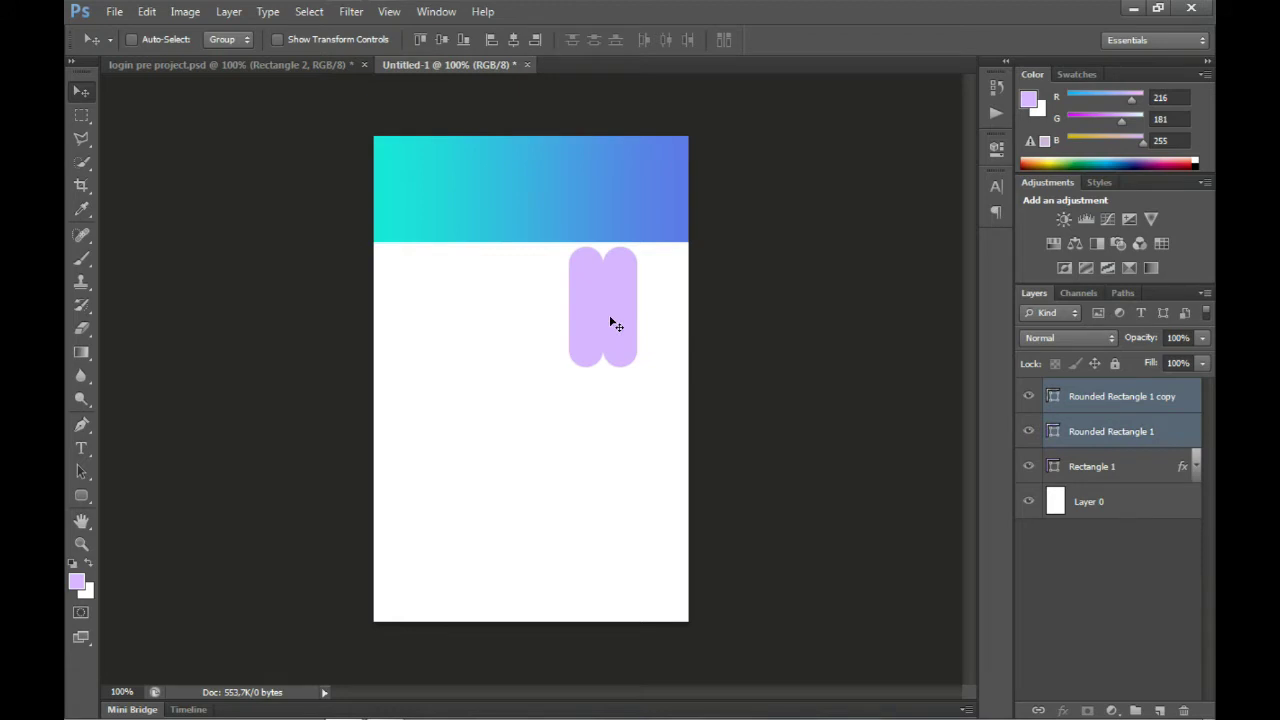
left_click_drag(616, 325, 655, 237)
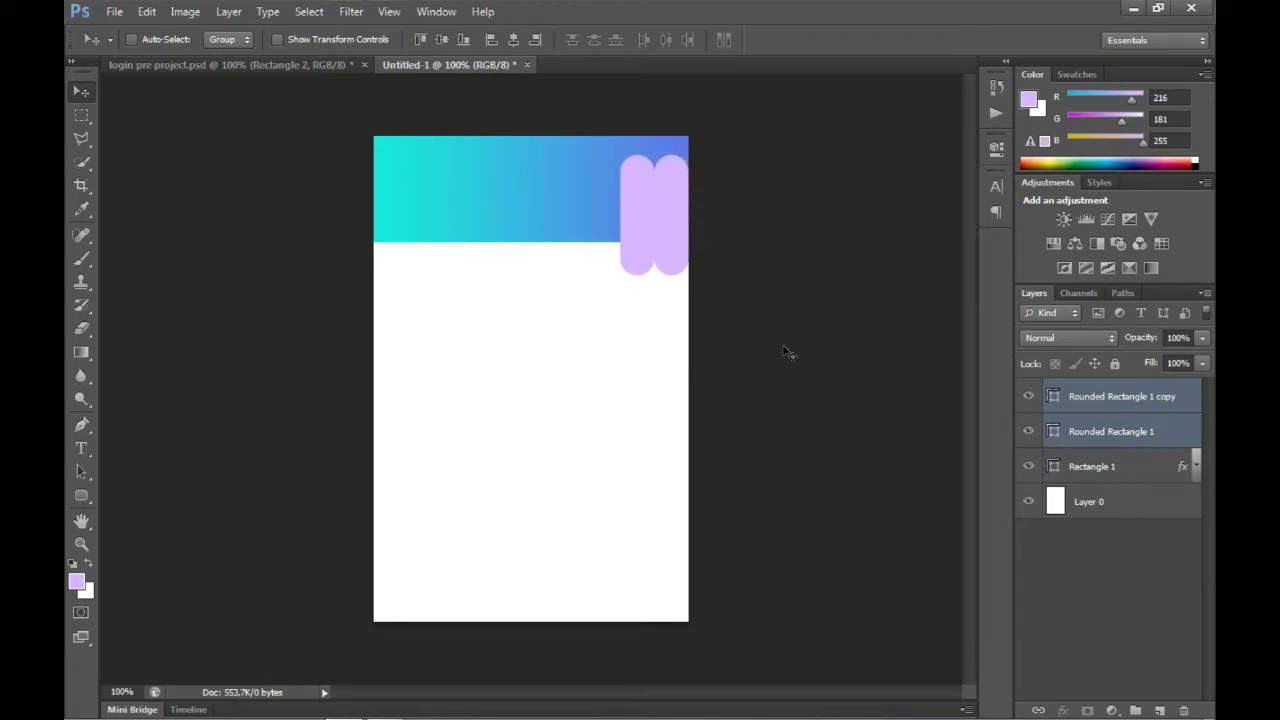
- Nudge the original rounded rectangle down until its upper end sits within the lower part of the header
left_click(1083, 428)
key("Down")
key("Down")
key("Down")
key("Down")
key("Down")
key("Down")
key("Down")
key("Down")
key("Down")
key("Down")
key("Down")
key("Down")
key("Down")
key("Down")
key("Down")
key("Down")
key("Down")
key("Down")
key("Down")
key("Down")
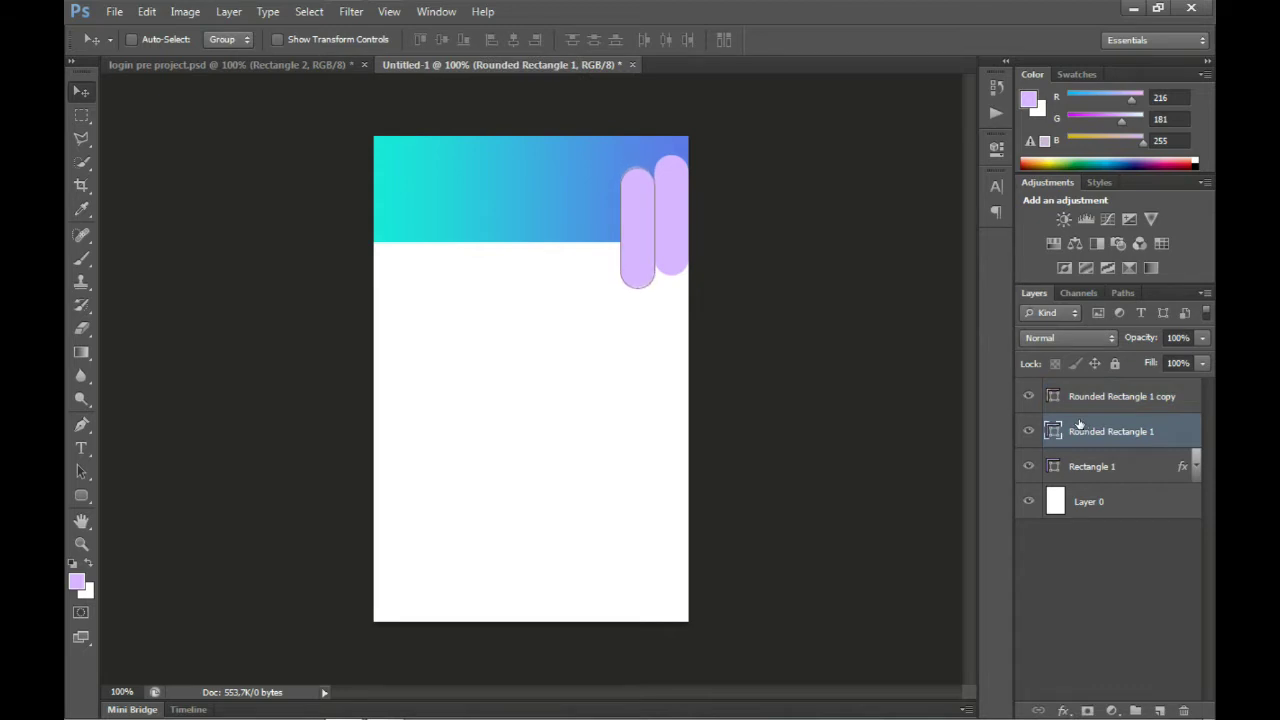
key("Down")
key("Down")
key("Down")
key("Down")
key("Down")
key("Down")
key("Down")
key("Down")
key("Down")
key("Down")
key("Down")
key("Down")
key("Down")
key("Down")
key("Down")
key("Down")
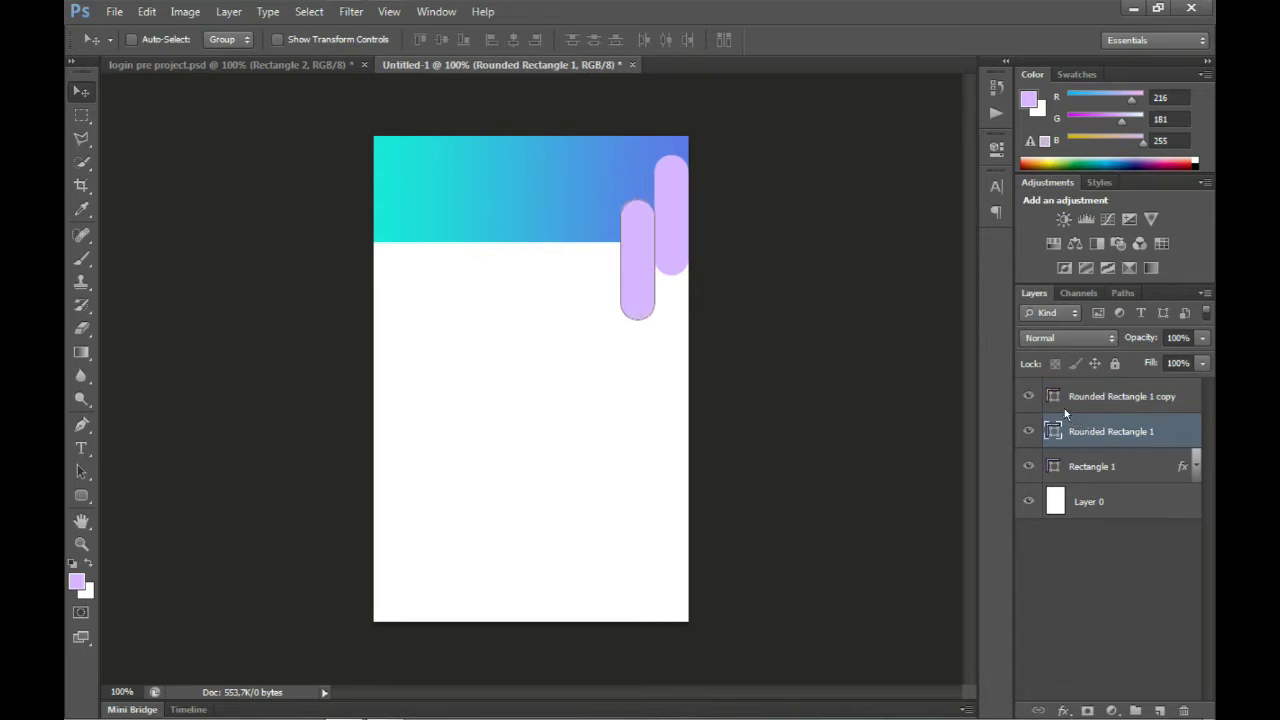
key("Down")
key("Down")
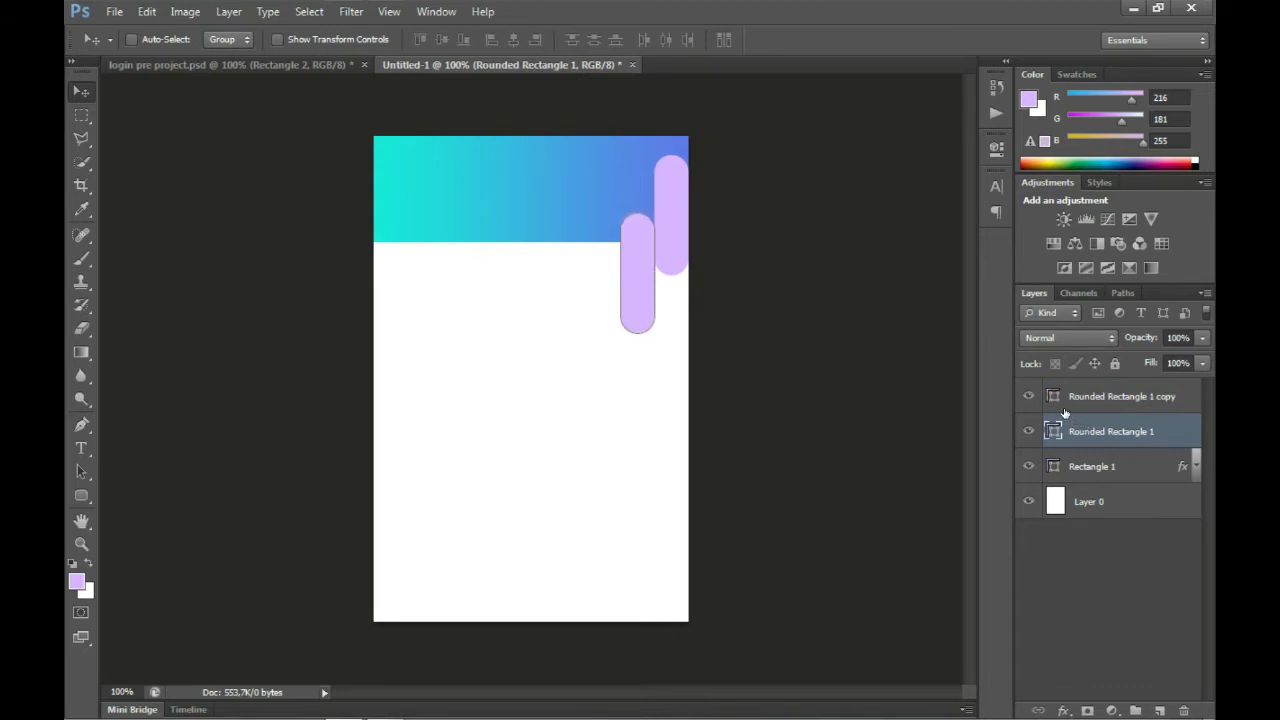
- Nudge the copied rounded rectangle up slightly toward the header's upper edge
left_click(1070, 398)
key("Up")
key("Up")
key("Up")
key("Up")
key("Up")
key("Up")
key("Up")
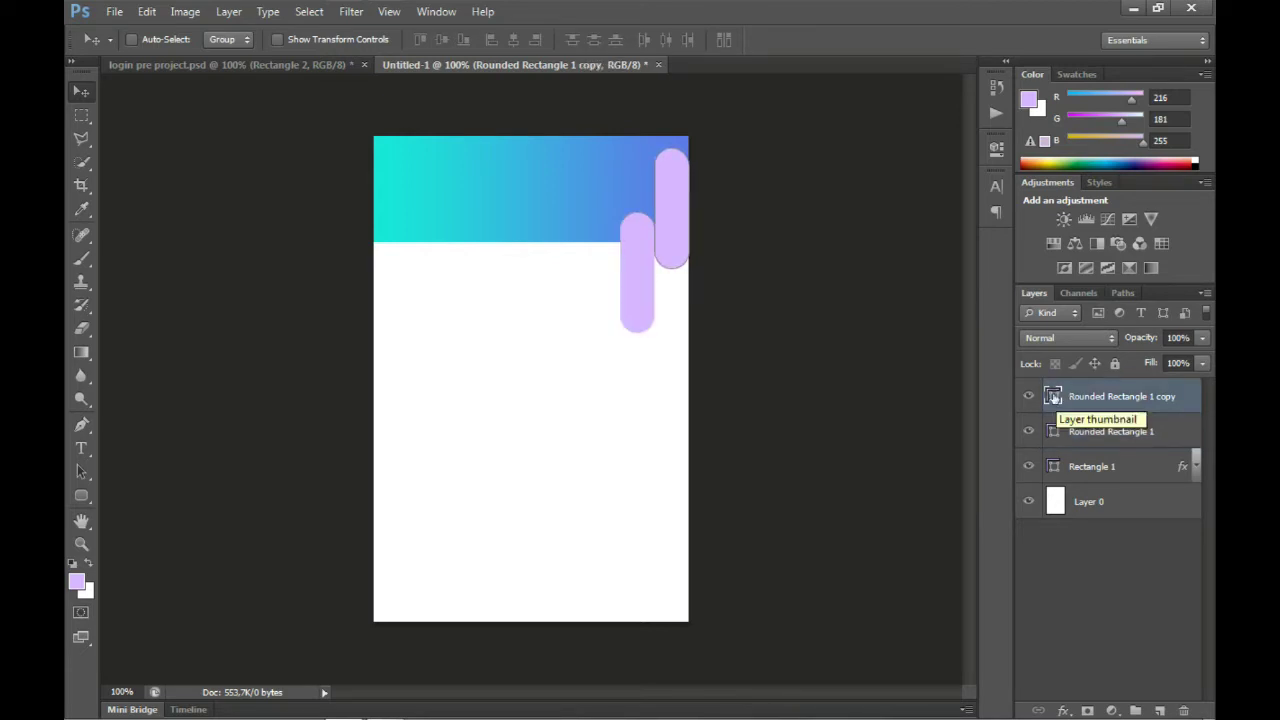
- Place the rounded rectangle copy beneath the header rectangle's layer and recolor it with blue 5f7aea sampled from the header
double_click(1053, 397)
key("Escape")
left_click_drag(1086, 400, 1080, 482)
double_click(1053, 466)
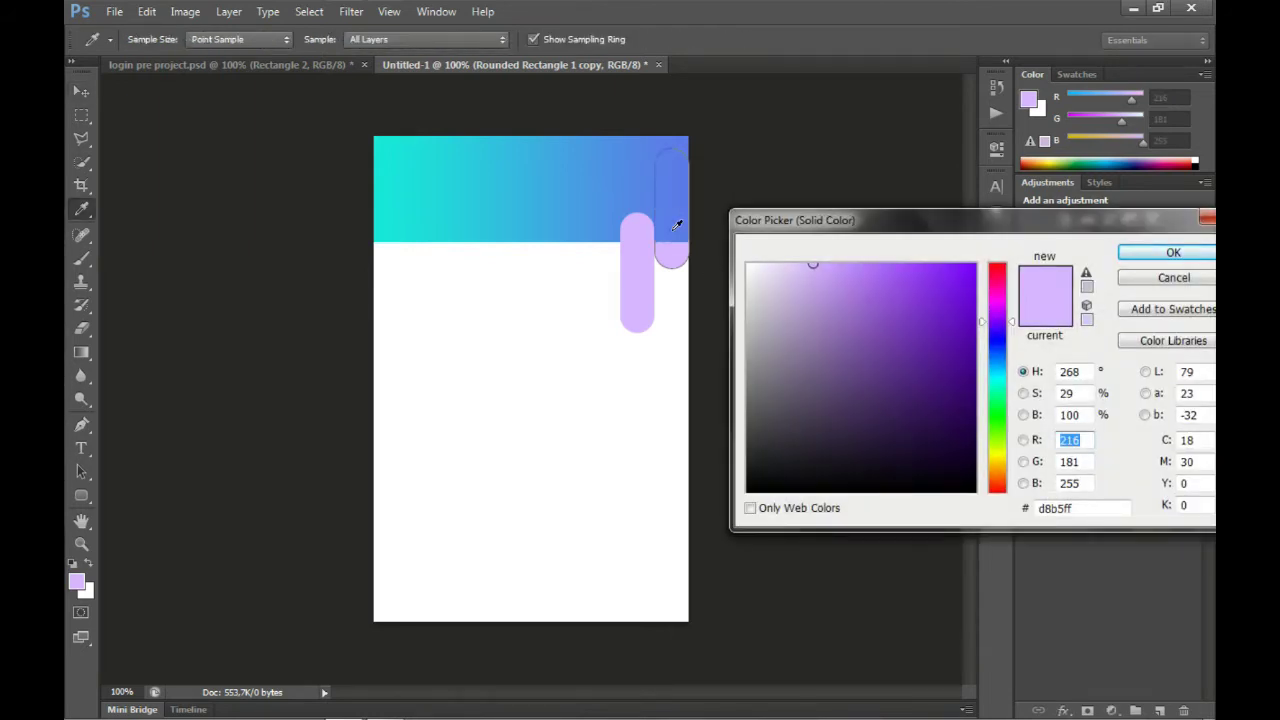
left_click(679, 231)
left_click(1128, 252)
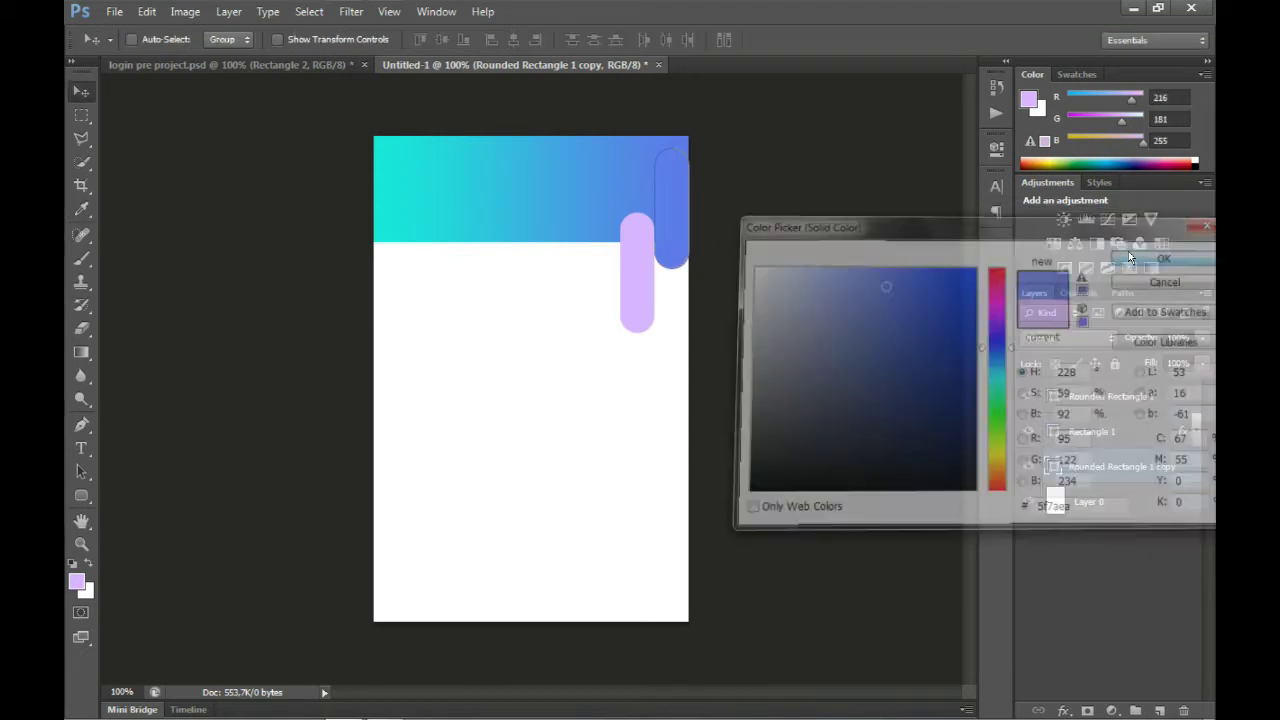
- Rasterize both rounded rectangle layers and change the original rounded rectangle's fill to white
right_click(1090, 466)
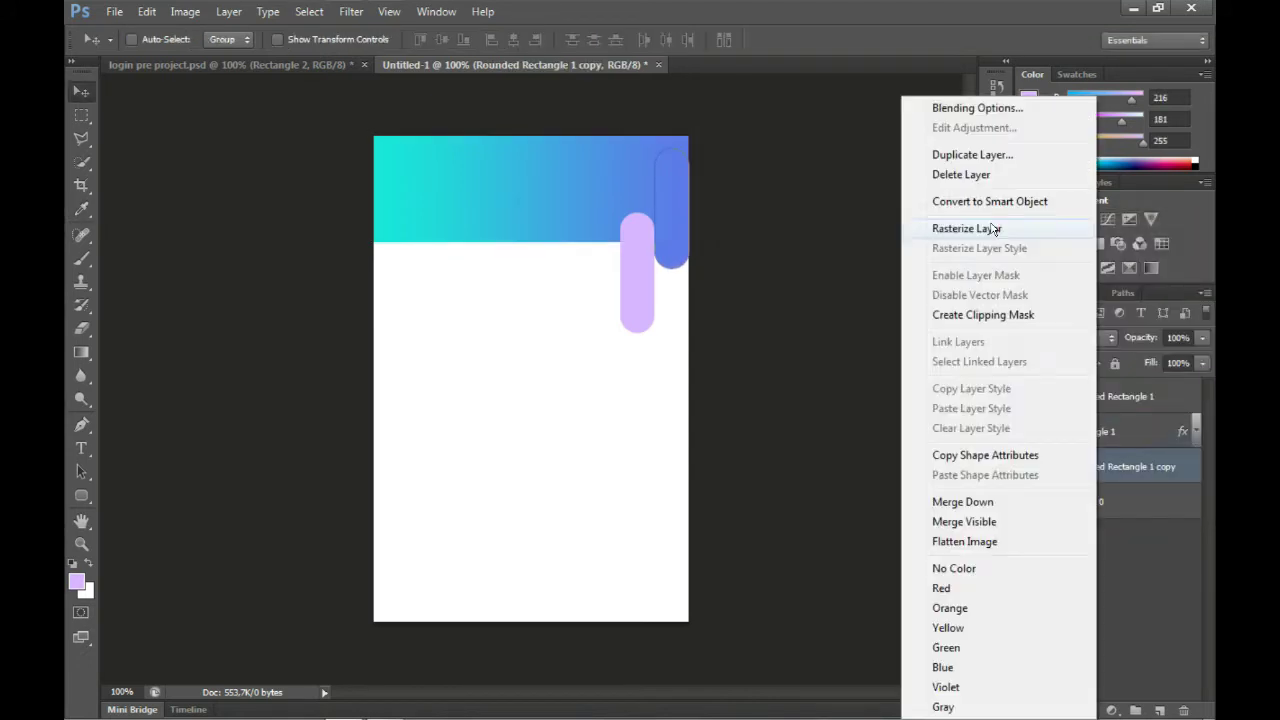
left_click(1000, 226)
left_click(1057, 397)
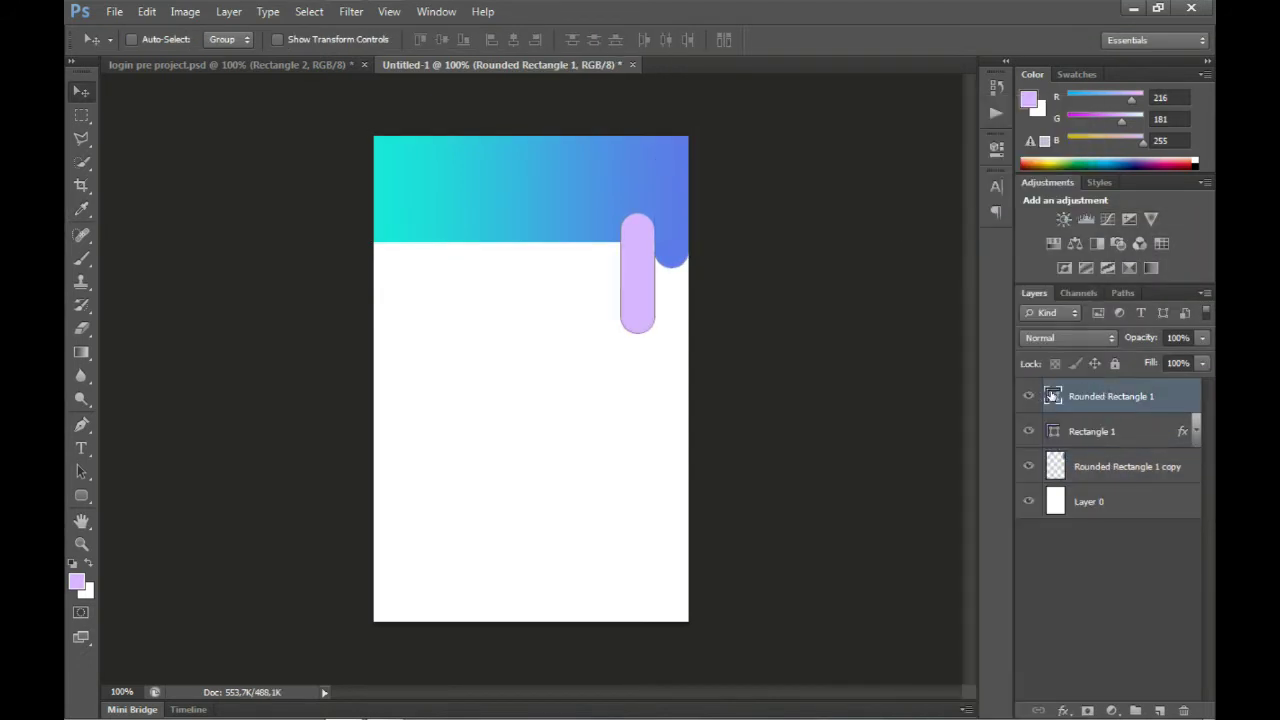
double_click(1052, 396)
key("Return")
left_click(1090, 431)
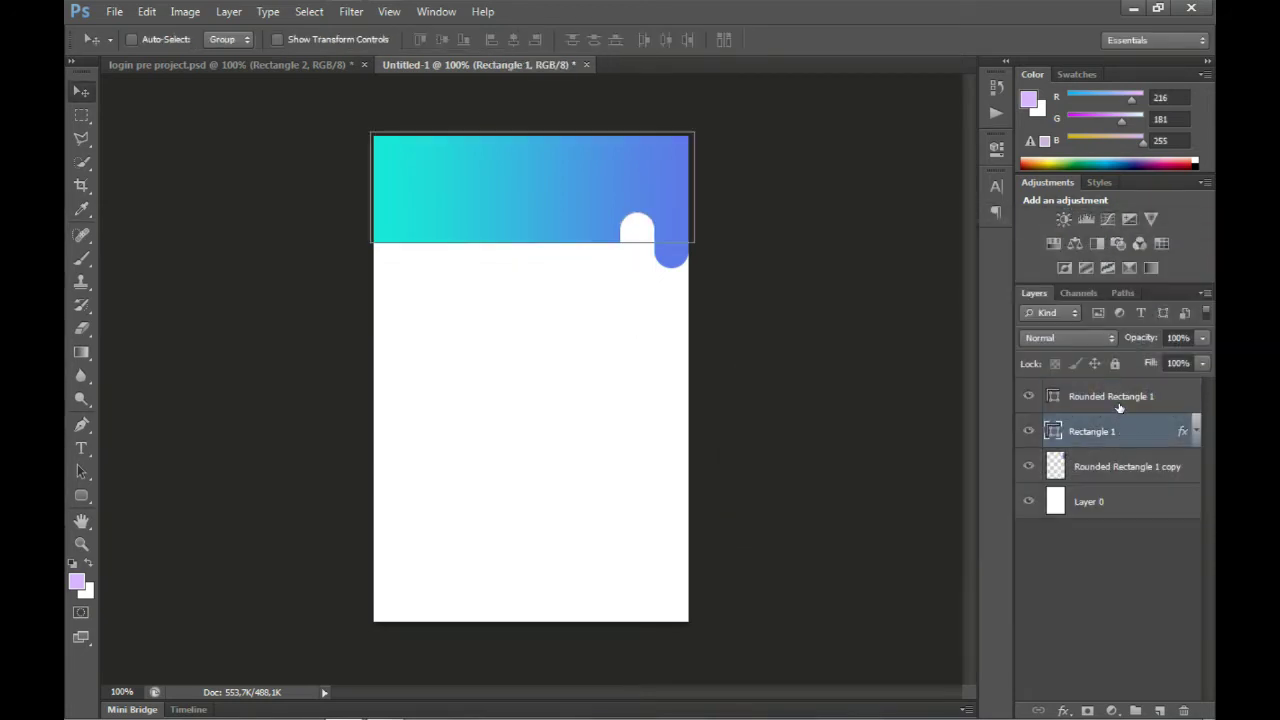
right_click(1122, 400)
left_click(1000, 229)
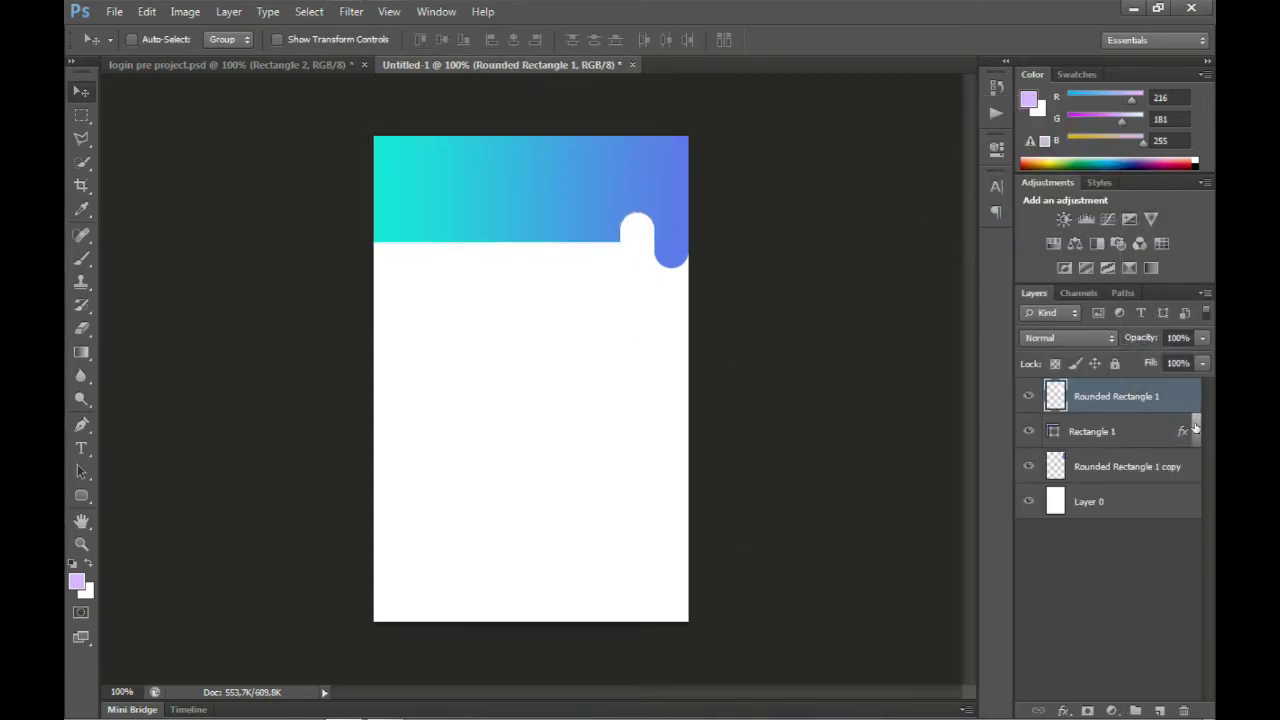
- Group the header rectangle with both rounded rectangle layers and name the group "header"
left_click(1100, 467, "ctrl")
left_click(1100, 432, "ctrl")
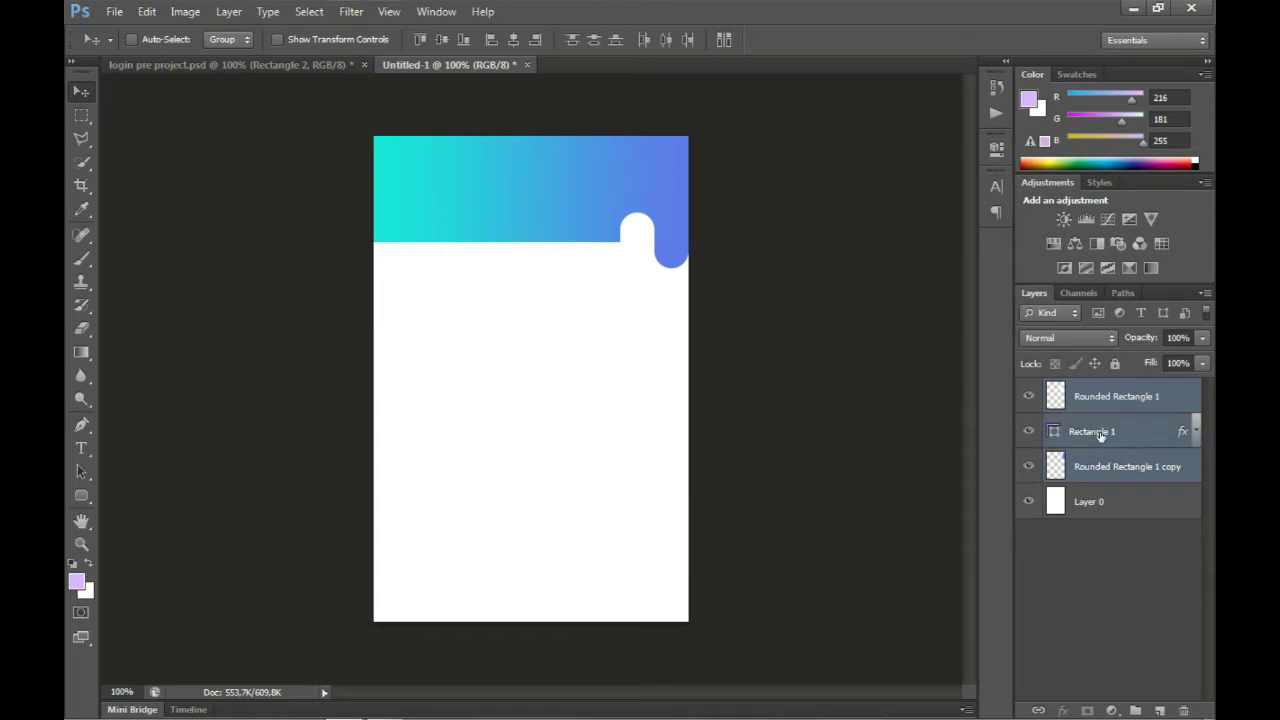
key("ctrl+g")
double_click(1092, 388)
type("header")
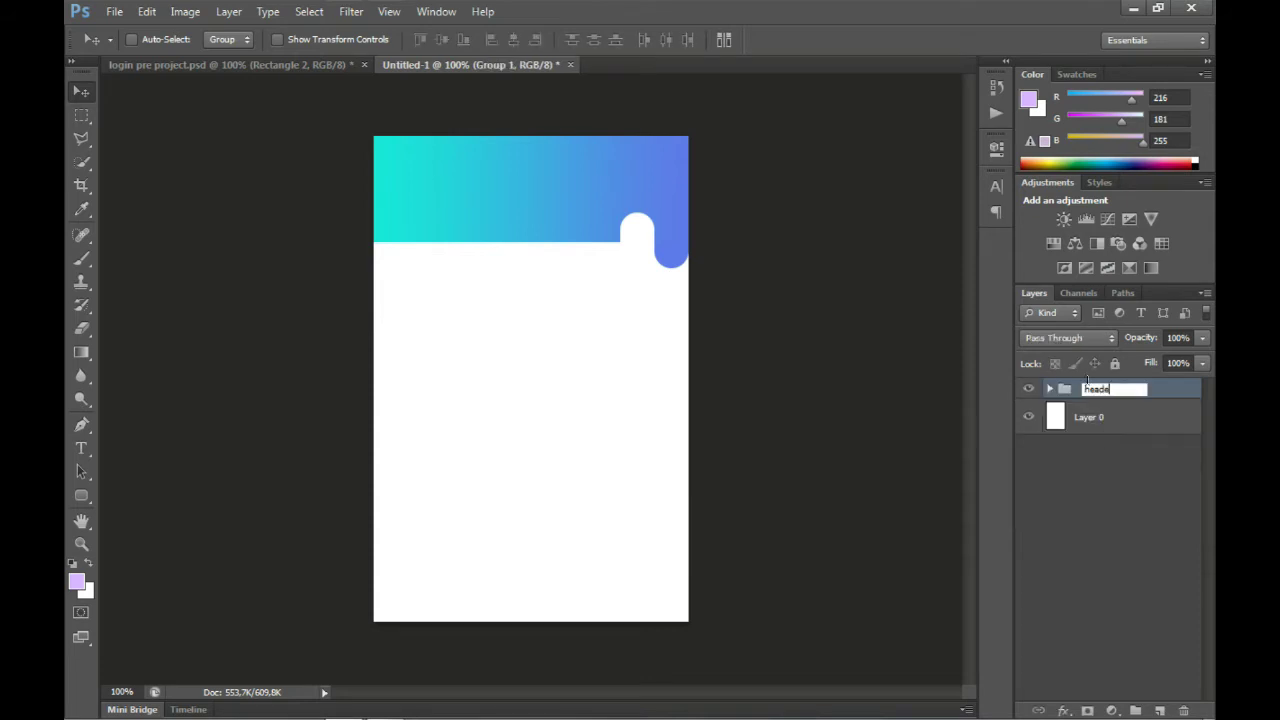
key("Return")
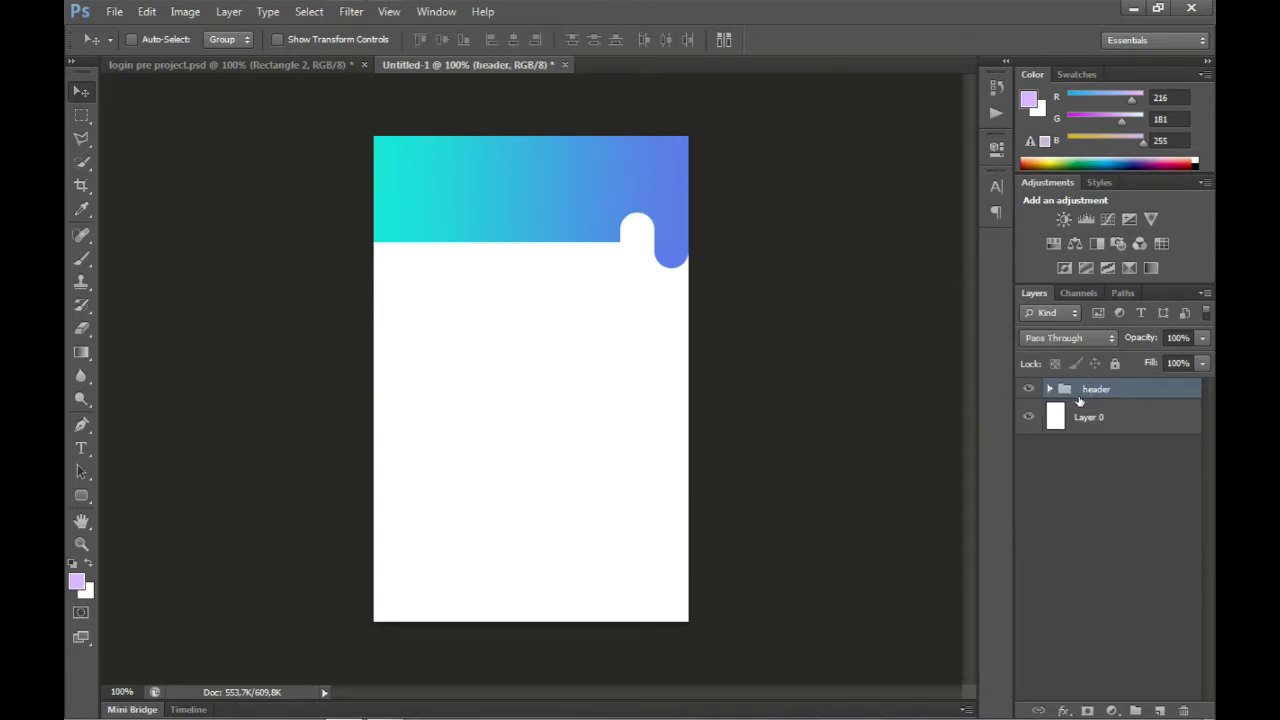
- Rasterize the header rectangle, cut the white rounded shape out of it, and delete the white rounded rectangle's layer
left_click(1050, 388)
left_click(1090, 452)
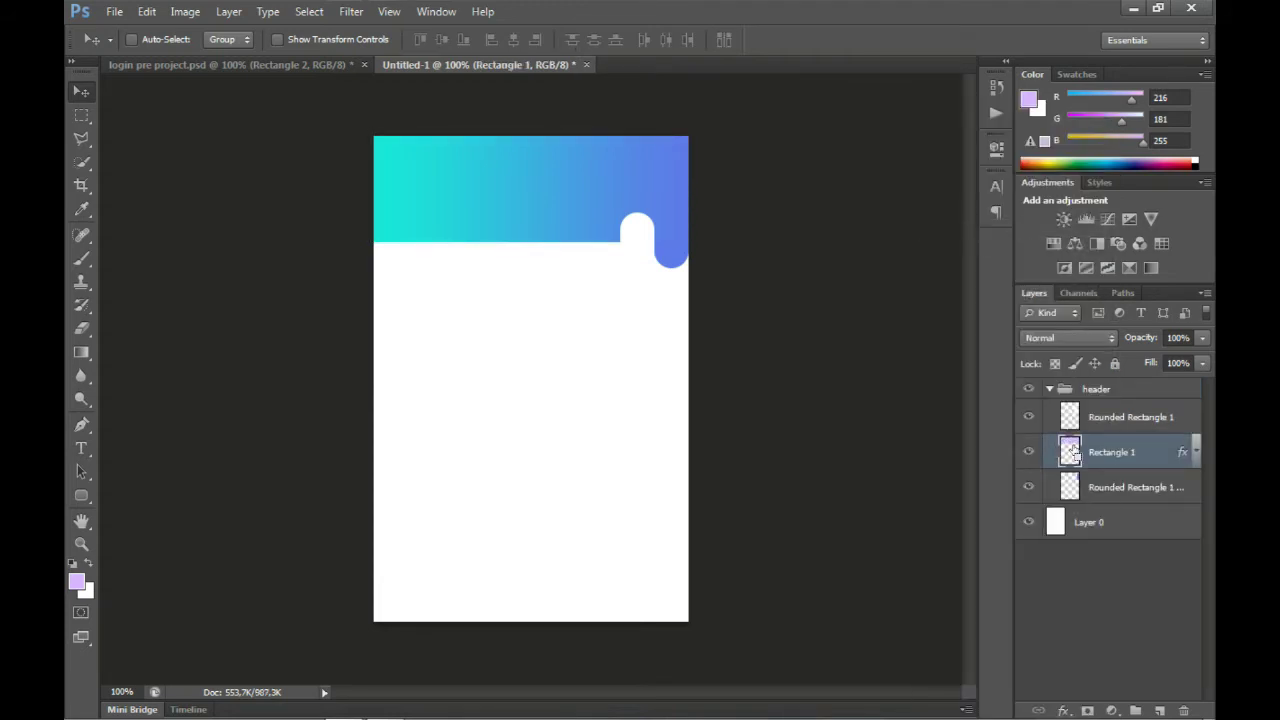
key("alt+bracketright")
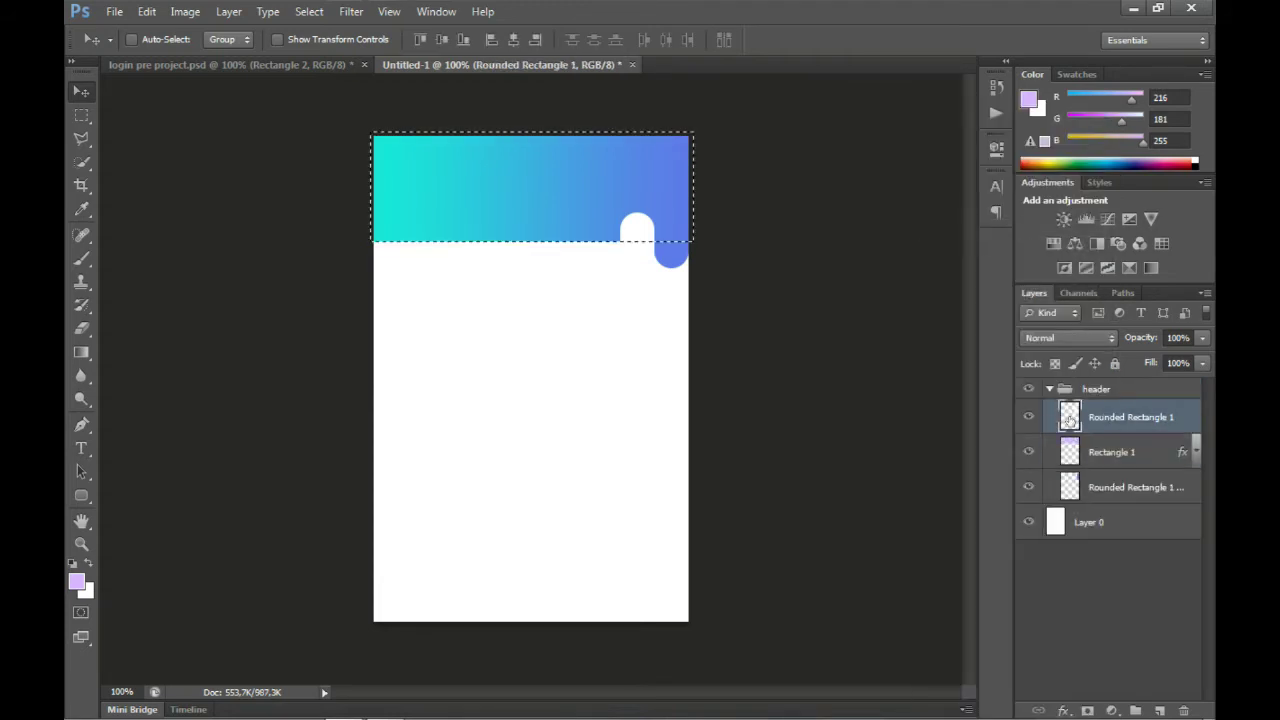
left_click(1081, 453)
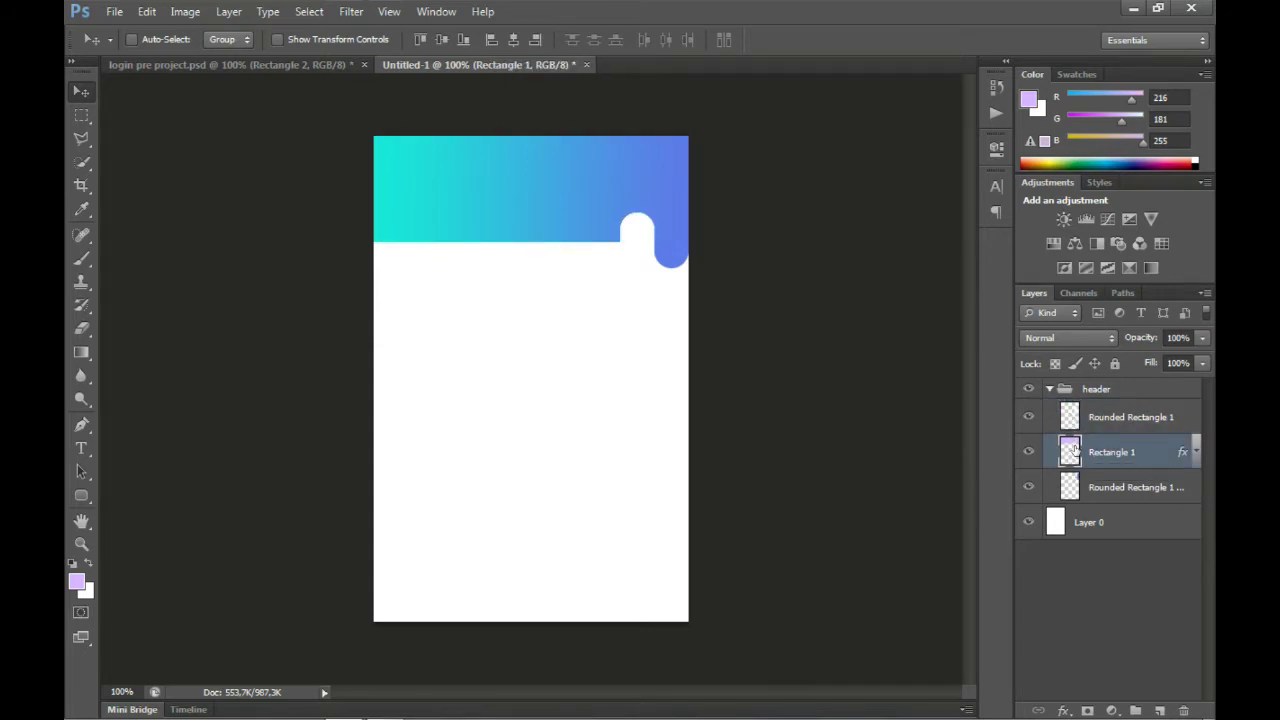
left_click_drag(1061, 427, 1185, 708)
- Outline the upper part of the blue drip with a polygonal lasso selection, target the rounded rectangle copy's layer, and deselect
left_click(1040, 452)
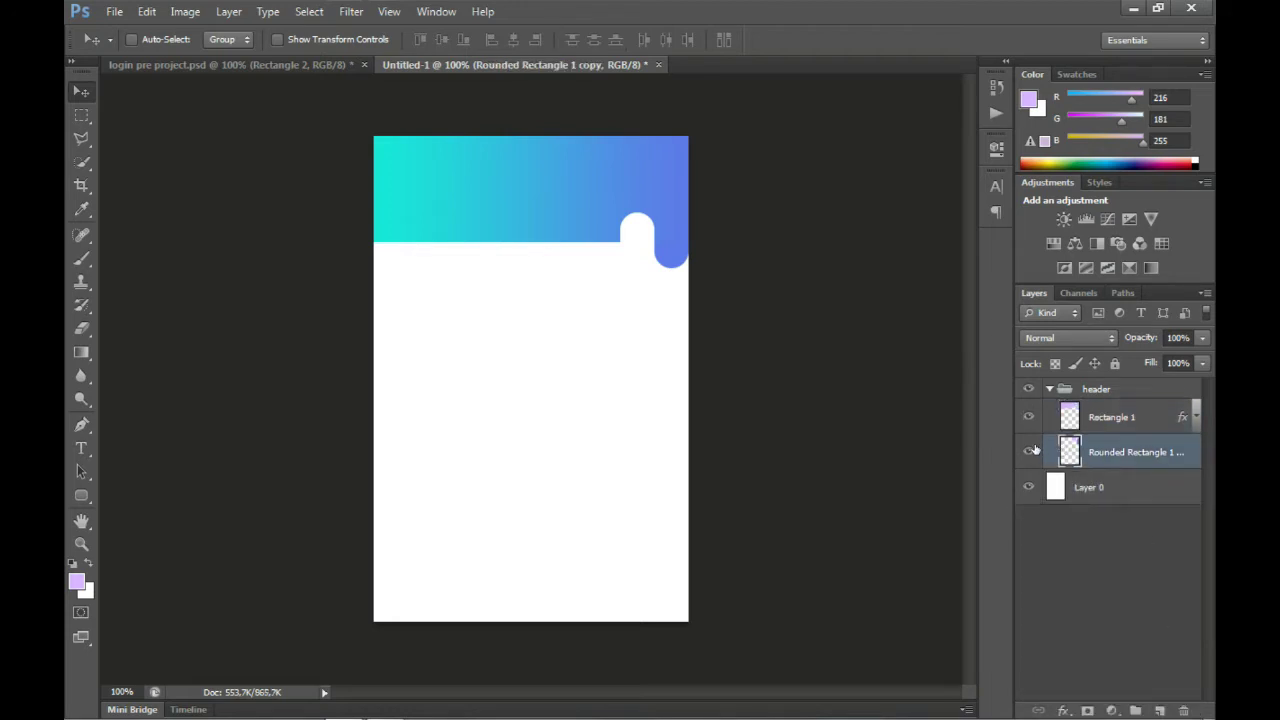
left_click(1086, 392)
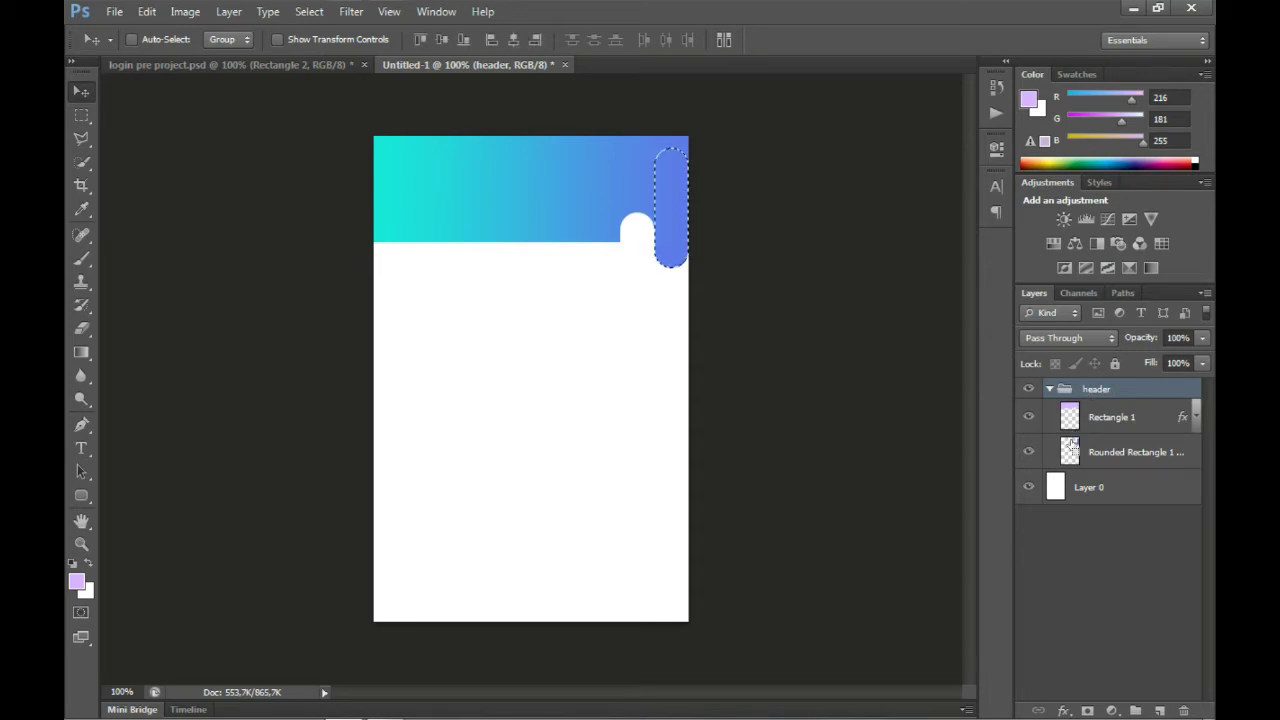
scroll(751, 209, "up", 5)
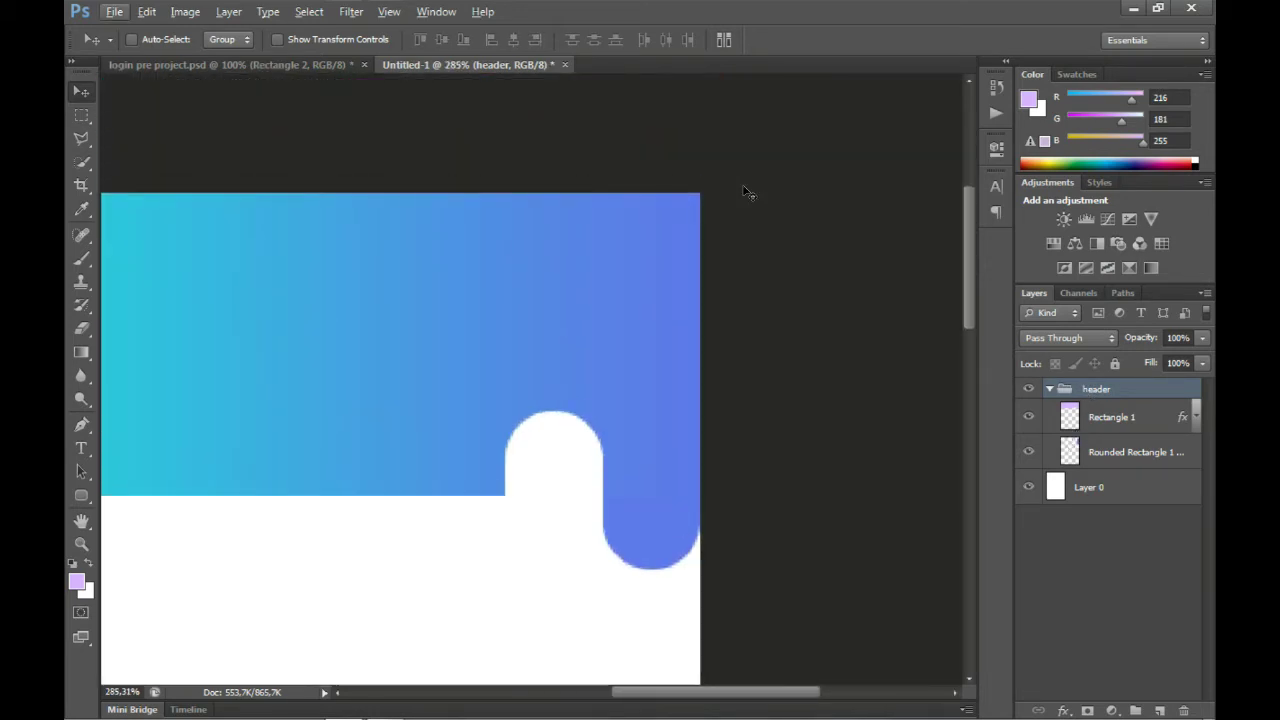
key("l")
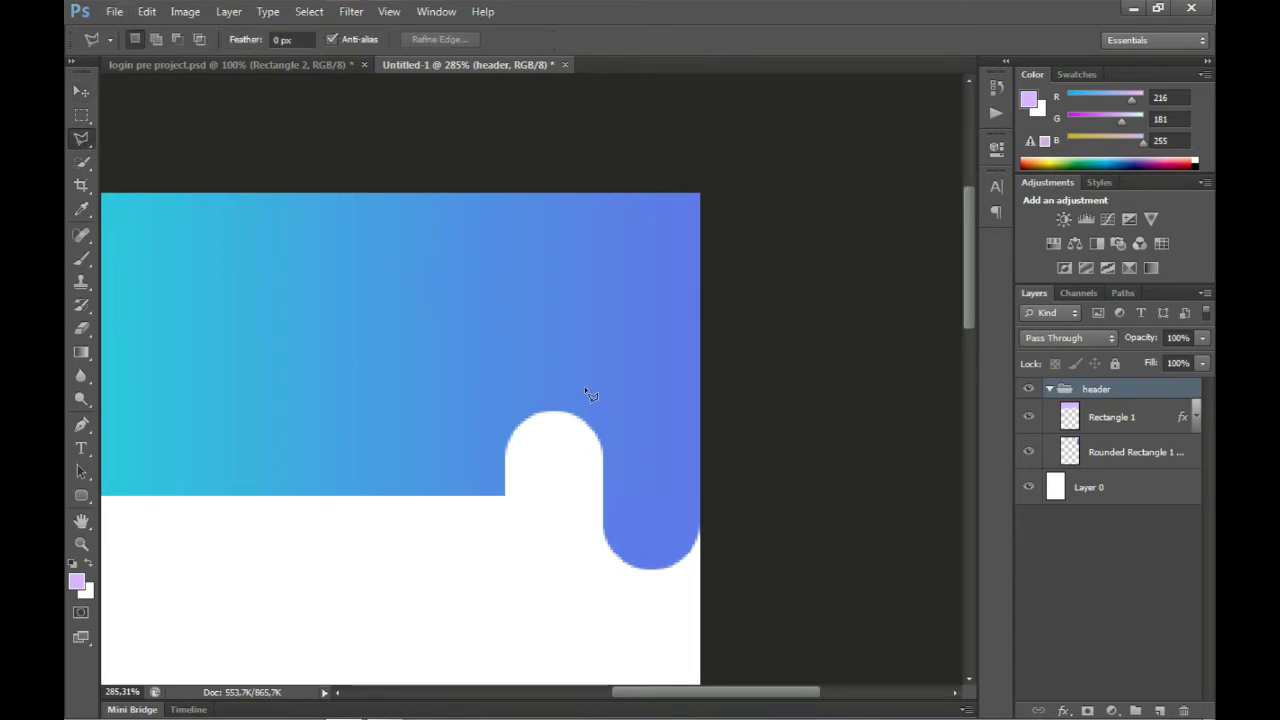
left_click(585, 389)
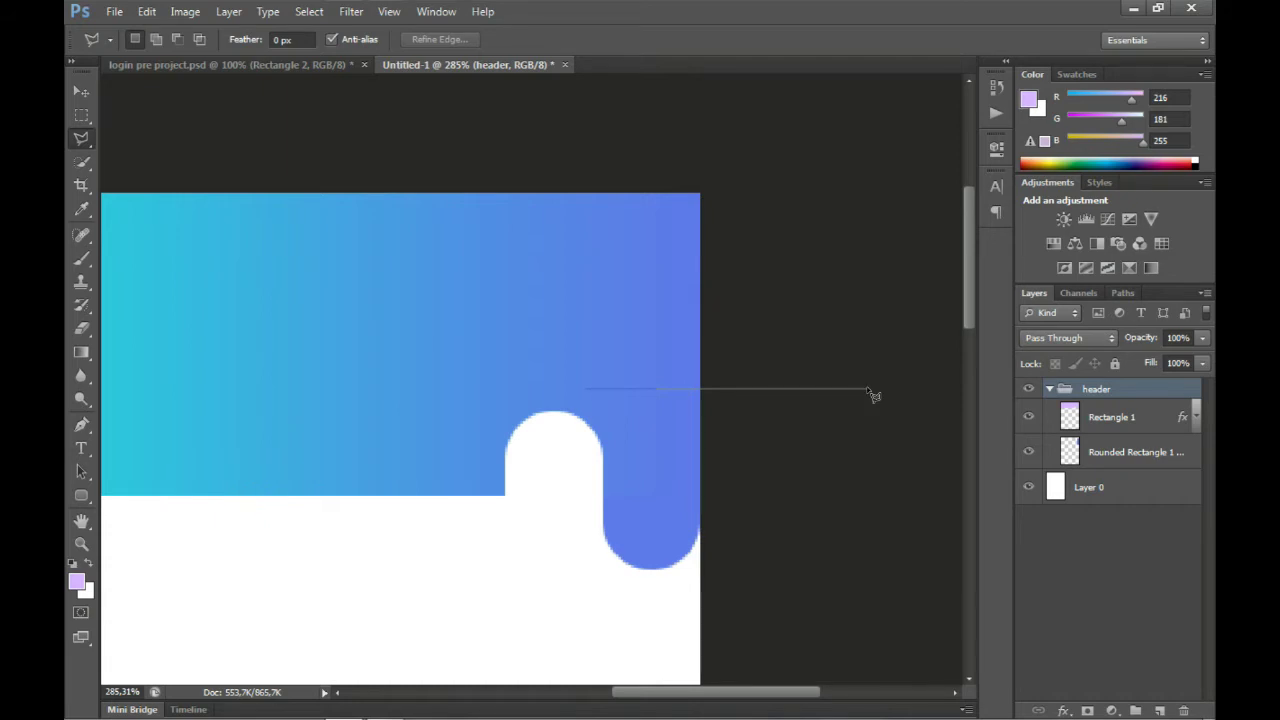
left_click(870, 392)
left_click(730, 76)
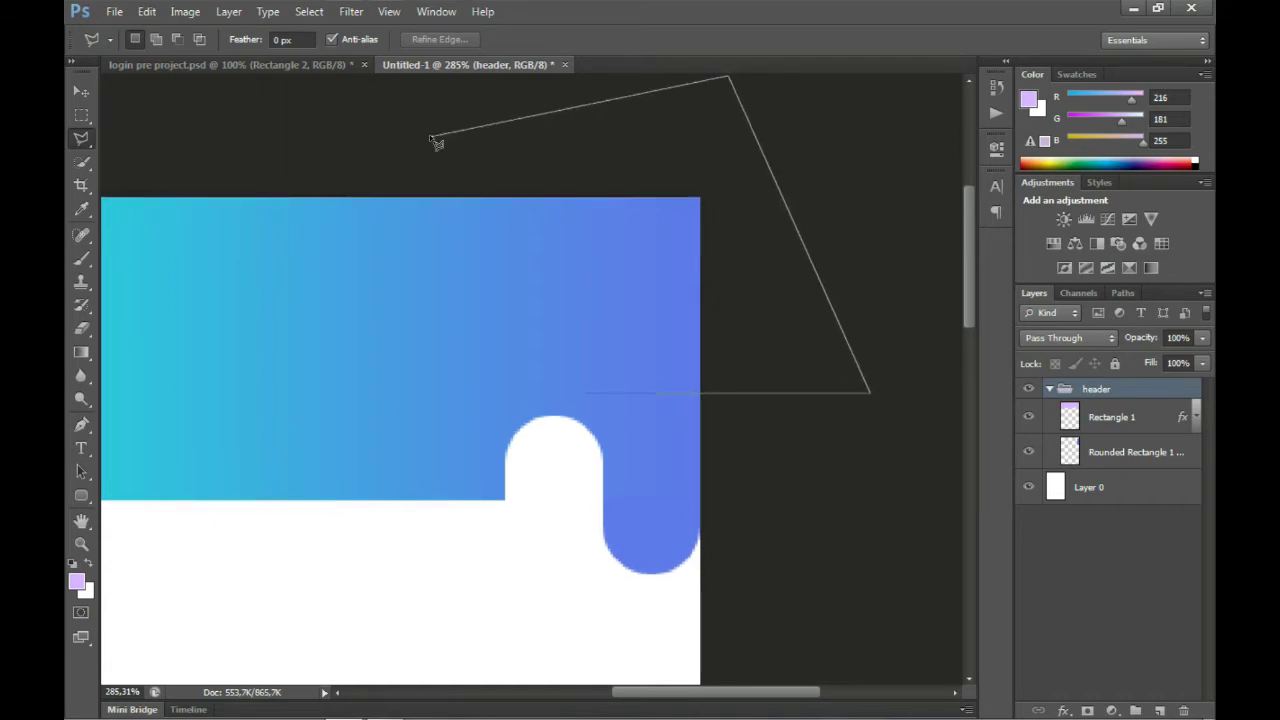
left_click(407, 135)
left_click(585, 391)
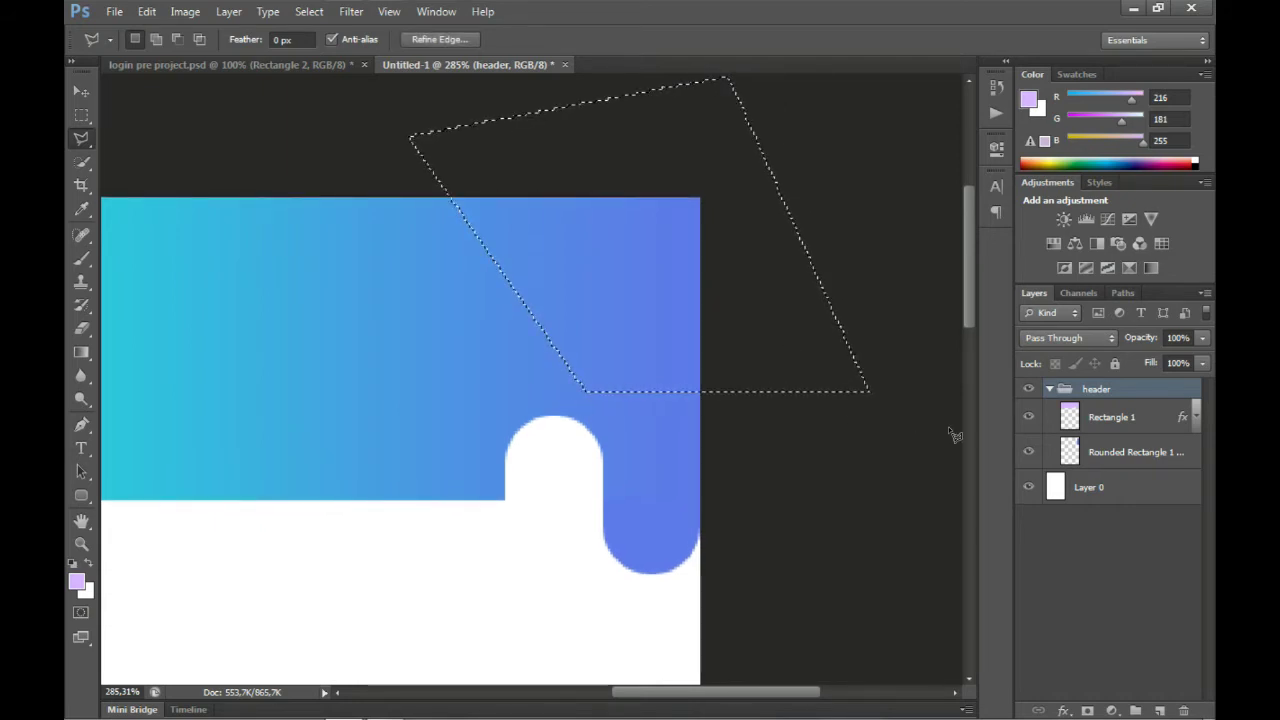
left_click(1122, 452)
key("ctrl+d")
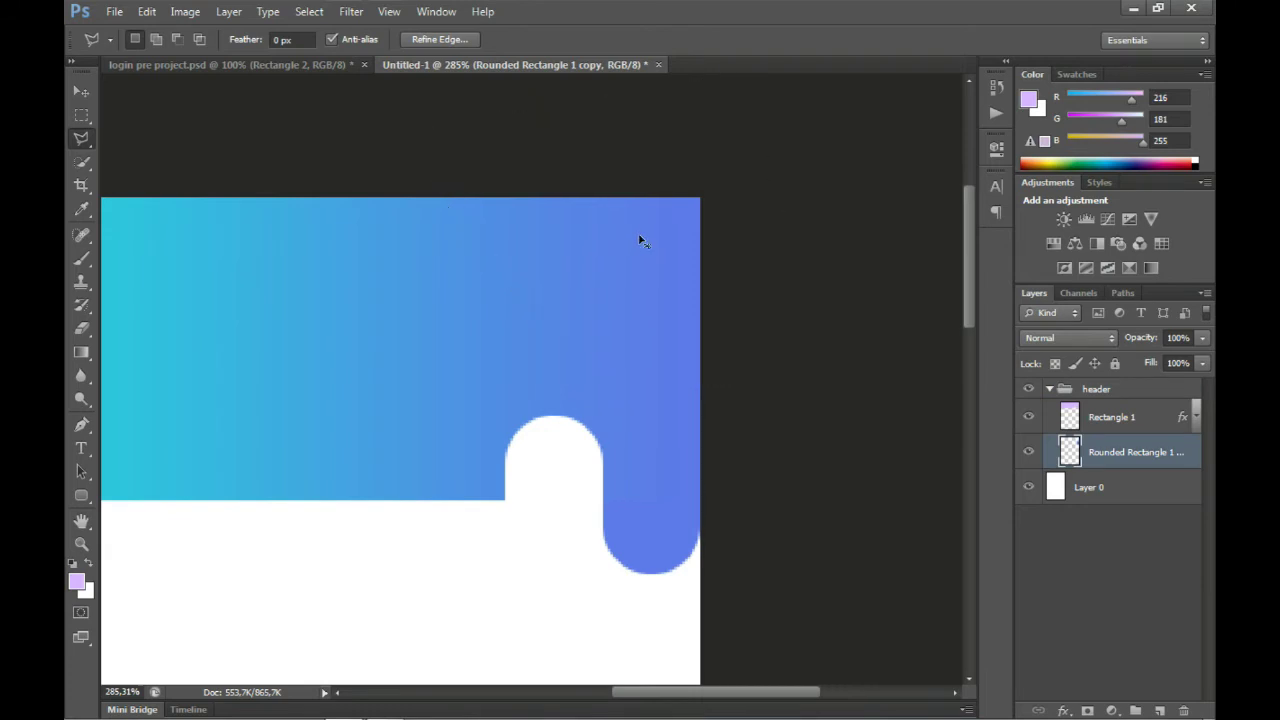
key("v")
key("ctrl+0")
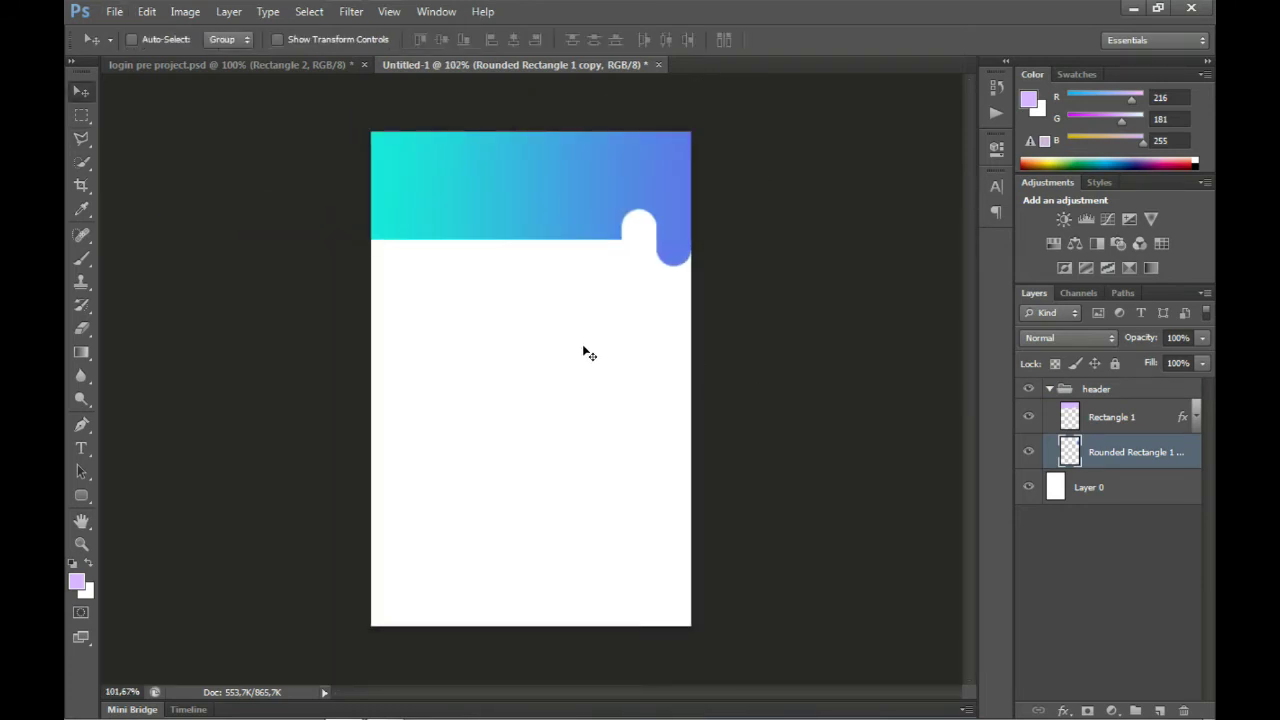
- Collapse the header group and give it a drop shadow with 43% opacity, a 100° angle and 2 px distance
left_click(1115, 394)
left_click(1049, 389)
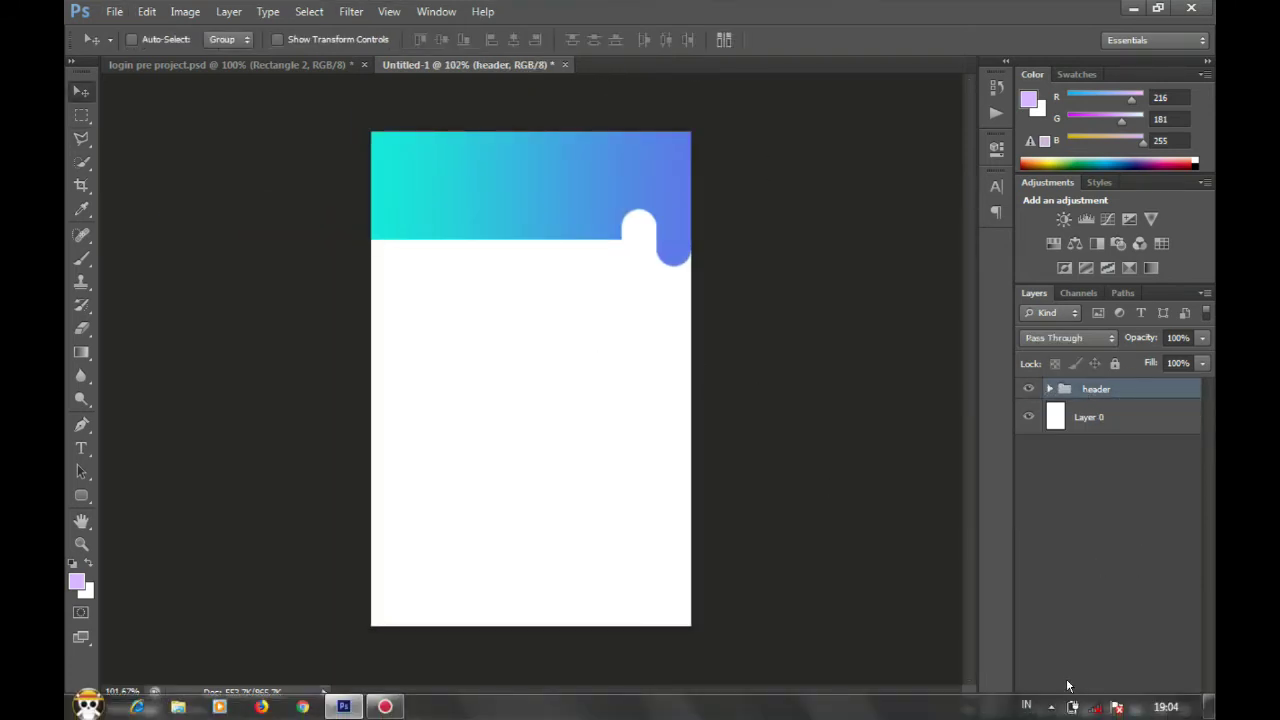
left_click(1064, 710)
left_click(1100, 690)
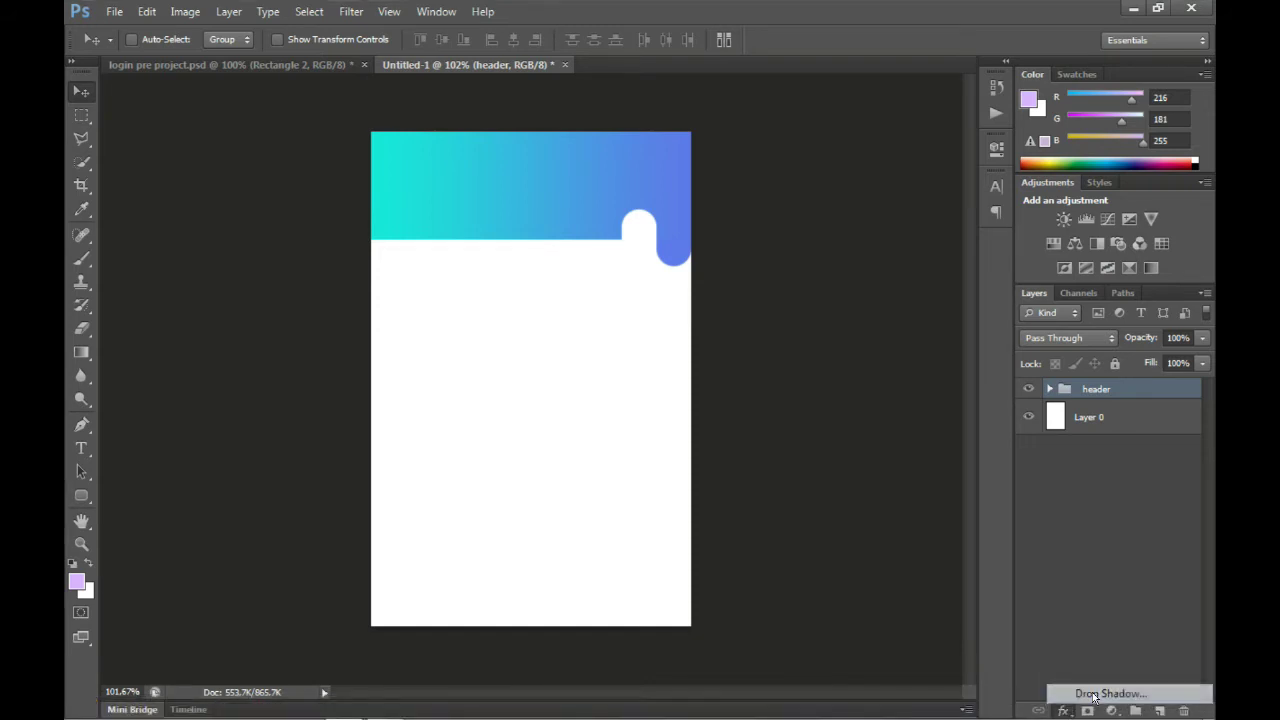
left_click_drag(775, 293, 1147, 204)
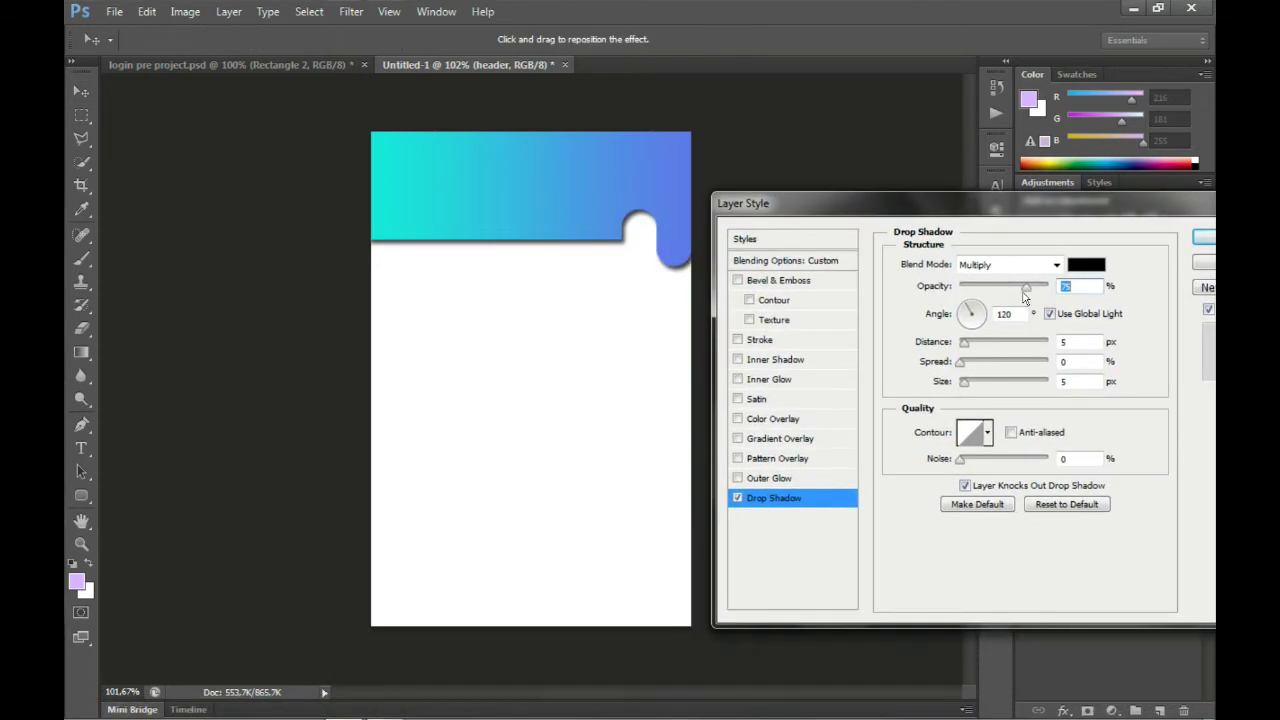
left_click_drag(1023, 291, 982, 286)
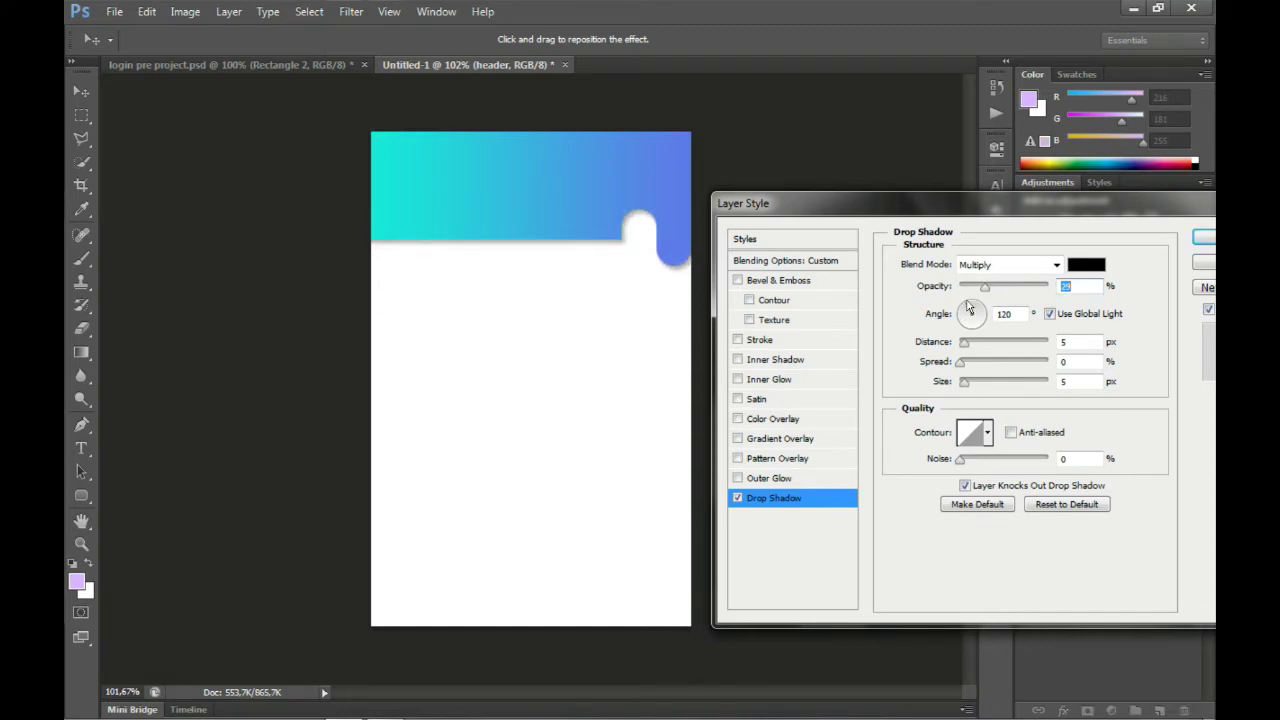
left_click(969, 308)
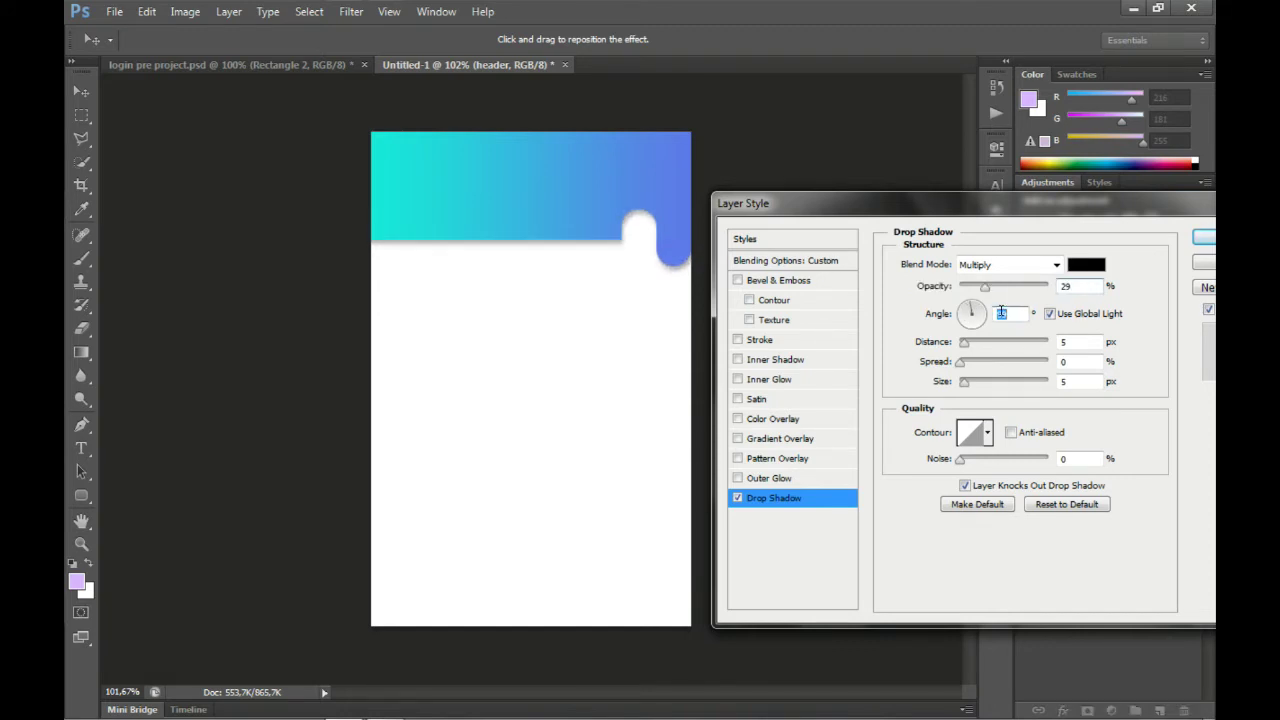
type("100")
left_click_drag(964, 342, 961, 342)
left_click(984, 287)
left_click_drag(984, 289, 997, 289)
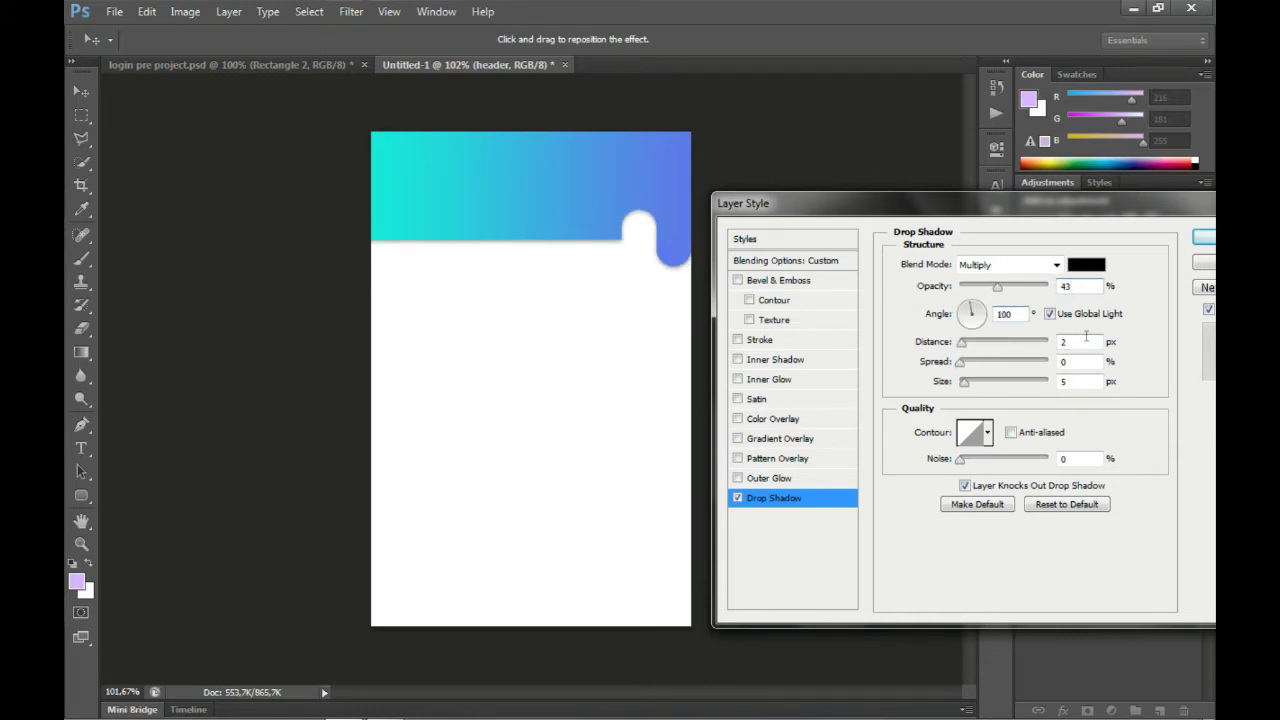
left_click(1203, 240)
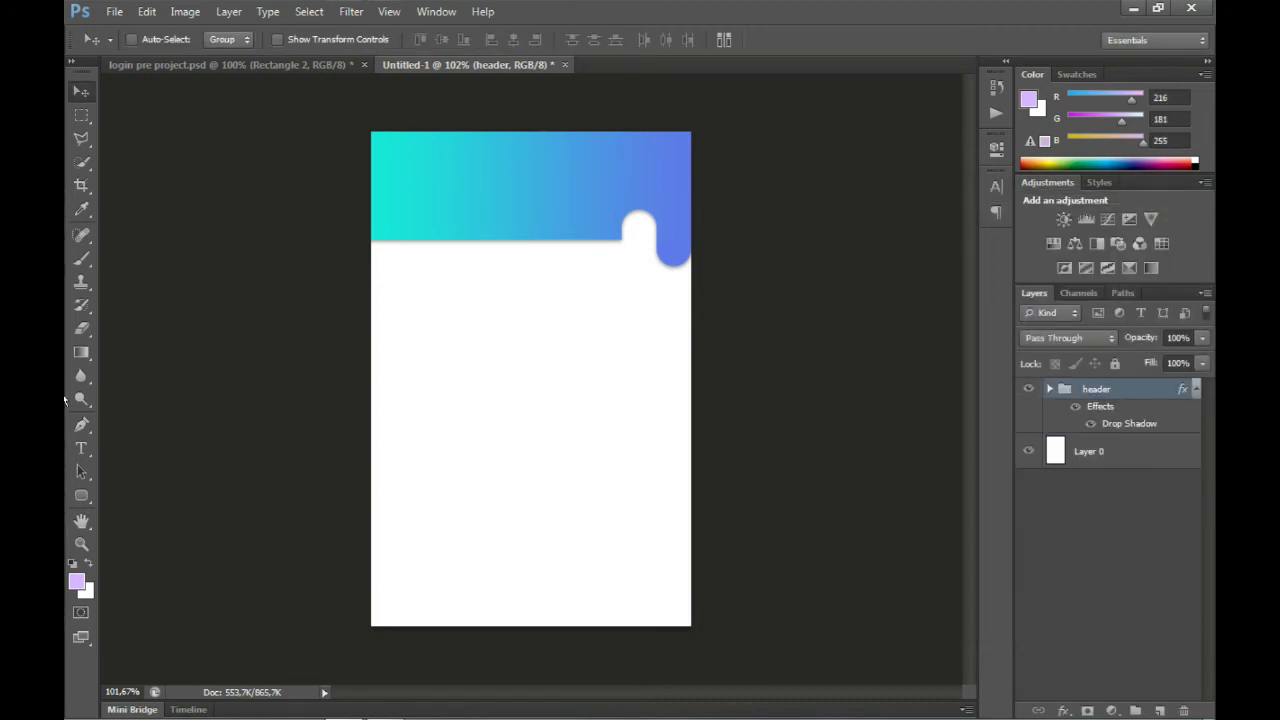
- Draw a lilac rectangle about 273 × 426 px over the page and place its layer beneath the header group
left_click(82, 496)
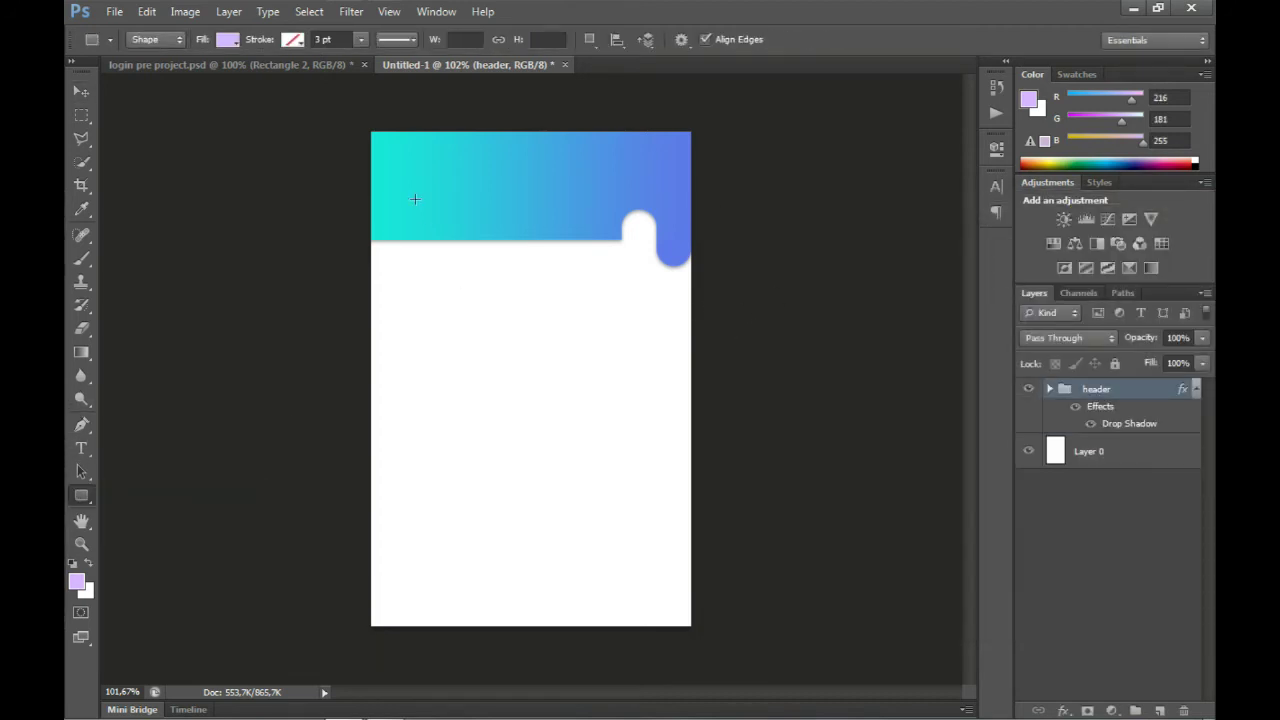
left_click_drag(405, 194, 654, 596)
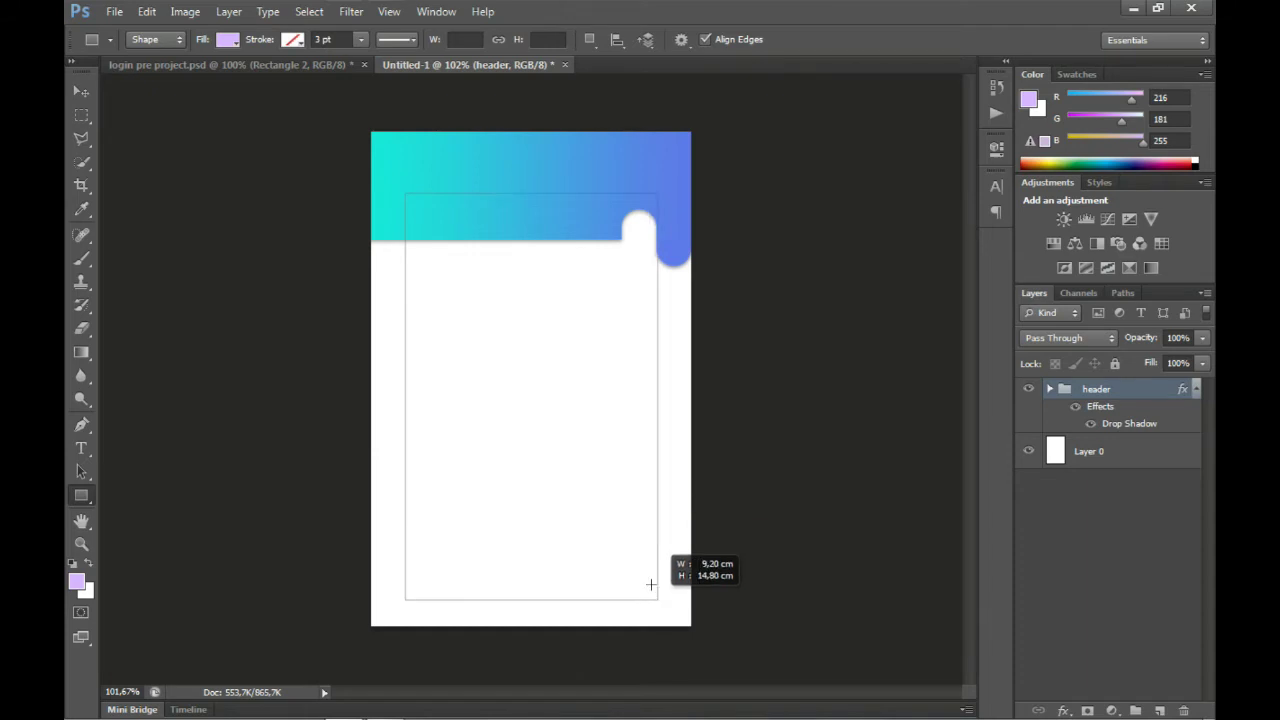
mouse_move(651, 584)
left_mouse_down()
mouse_move(652, 604)
mouse_move(654, 585)
left_mouse_up()
left_click_drag(1097, 389, 1091, 462)
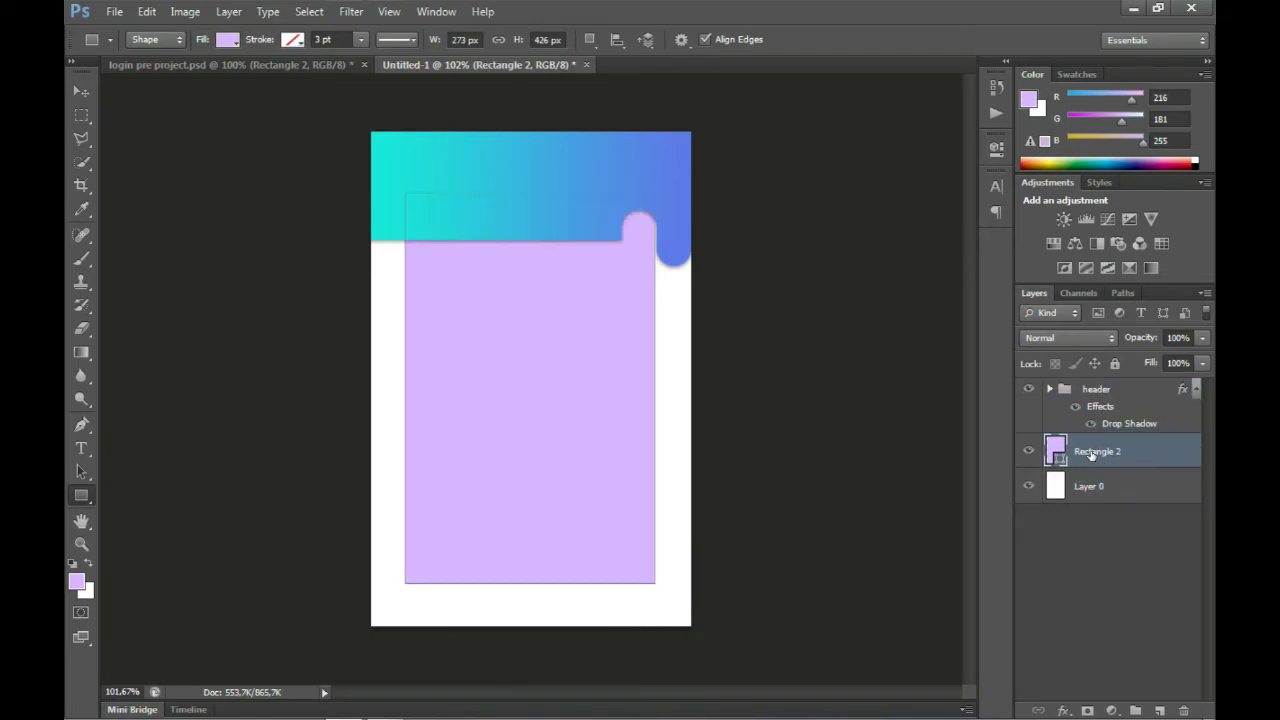
- Widen the lilac rectangle to 105.49% and center it horizontally on the canvas
key("t")
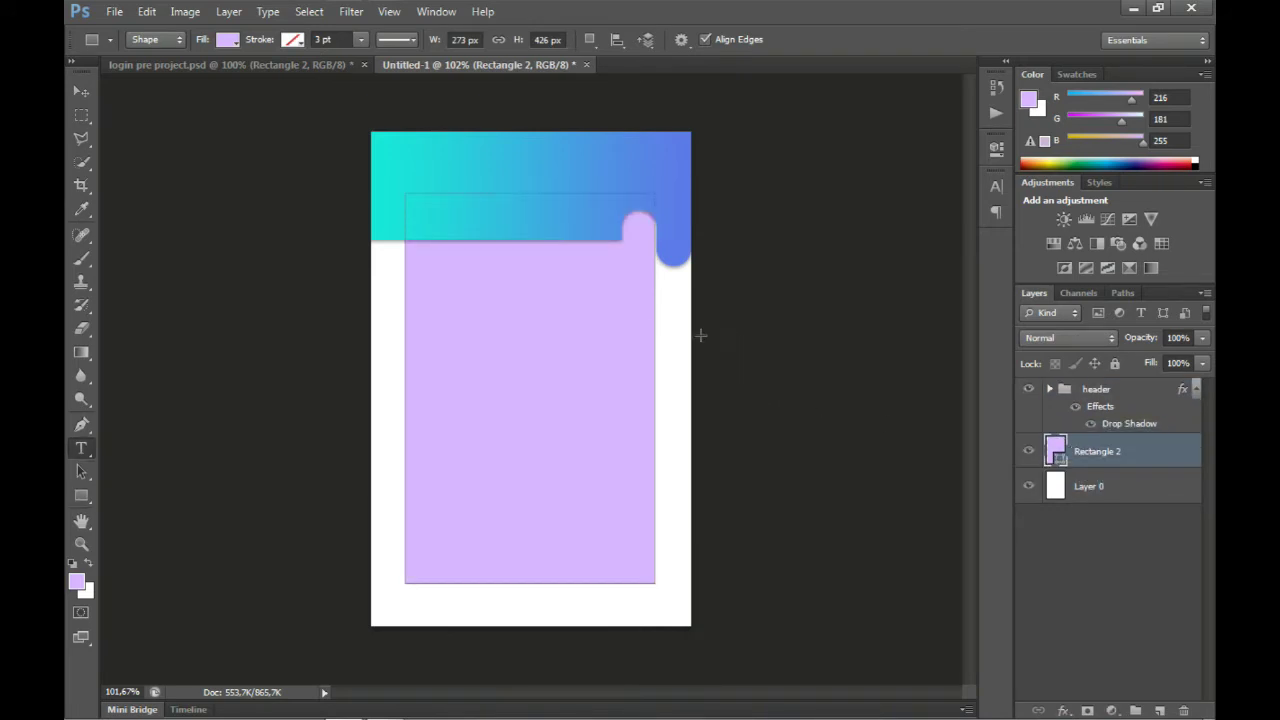
left_click(81, 90)
key("ctrl+t")
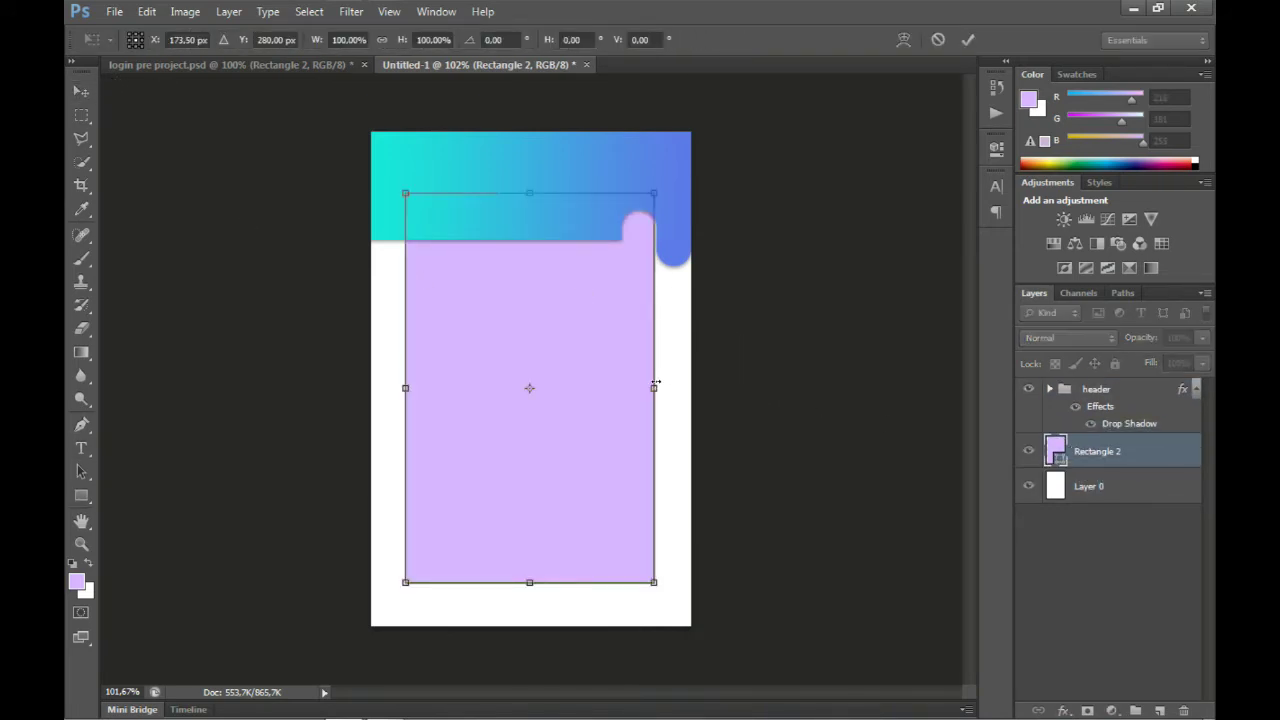
left_click_drag(656, 383, 671, 382)
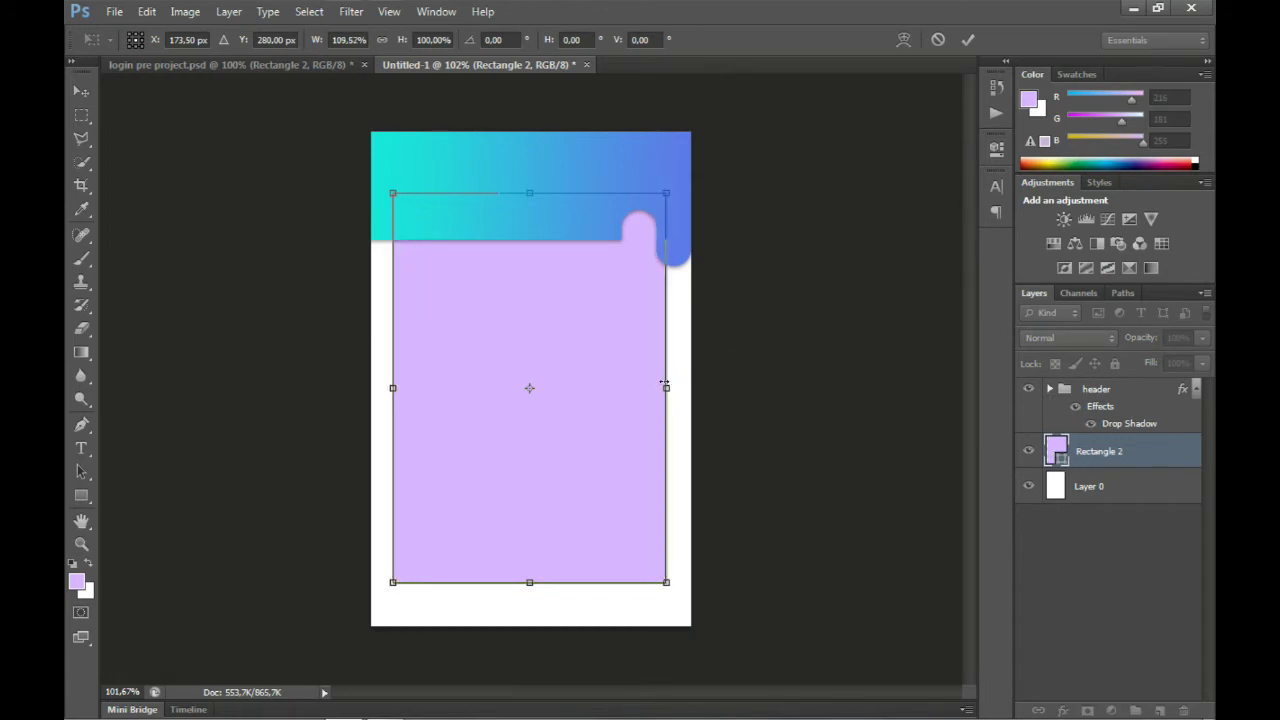
left_click_drag(662, 382, 655, 387)
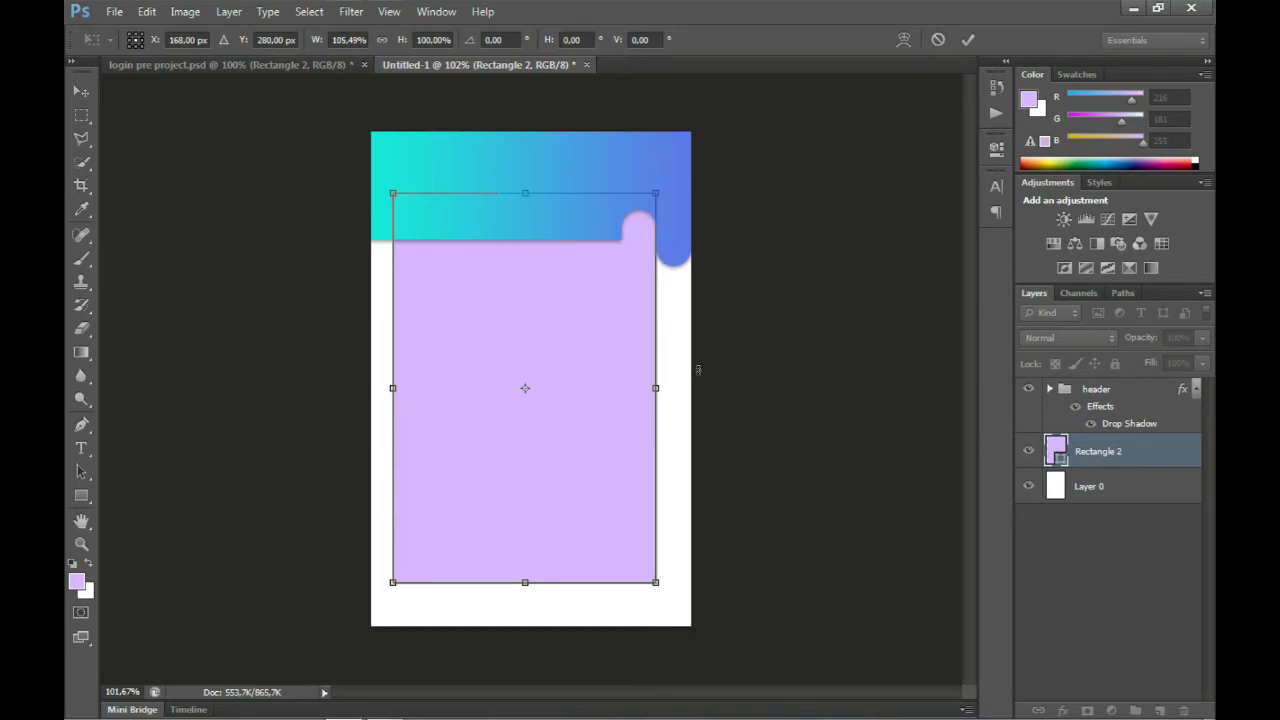
key("Return")
key("ctrl+a")
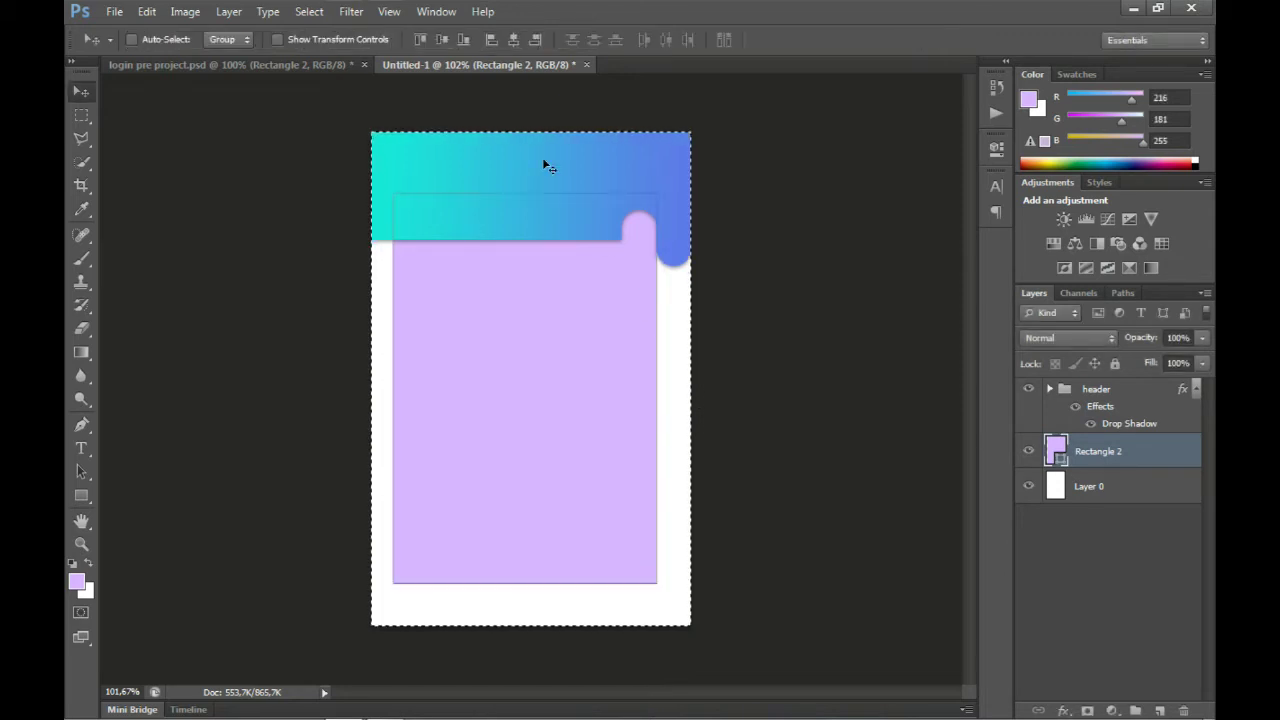
left_click(517, 37)
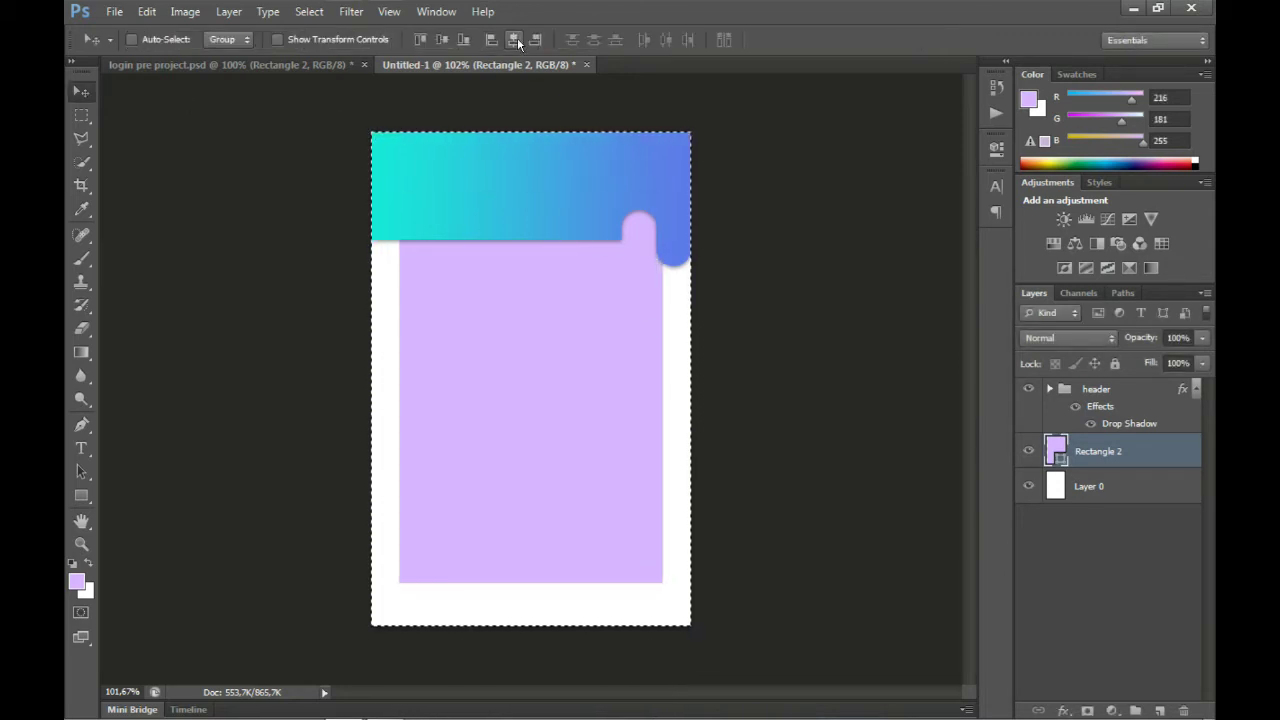
- Center the lilac rectangle vertically on the canvas, and nudge it down until only a narrow margin remains beneath it
left_click(442, 40)
key("ctrl+d")
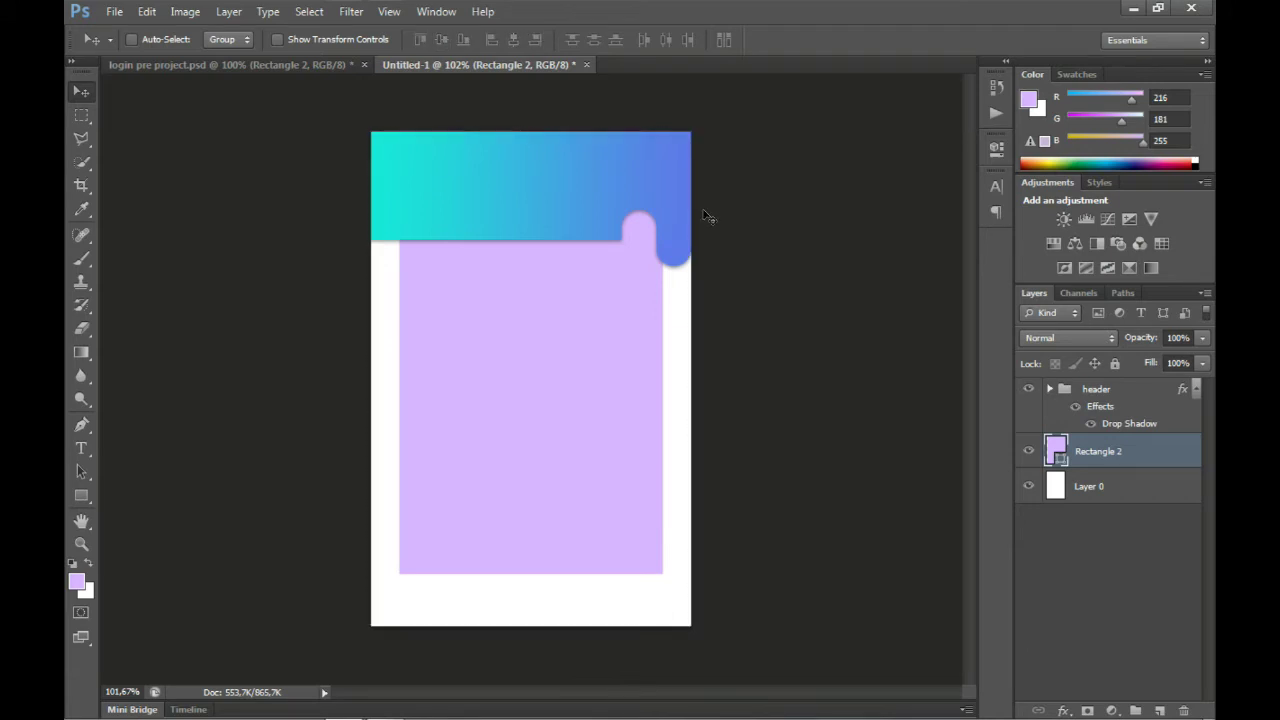
key("Down")
key("Down")
key("Down")
key("Down")
key("Down")
key("Down")
key("Down")
key("Down")
key("Down")
key("Down")
key("Down")
key("Down")
key("Down")
key("Down")
key("Down")
key("Down")
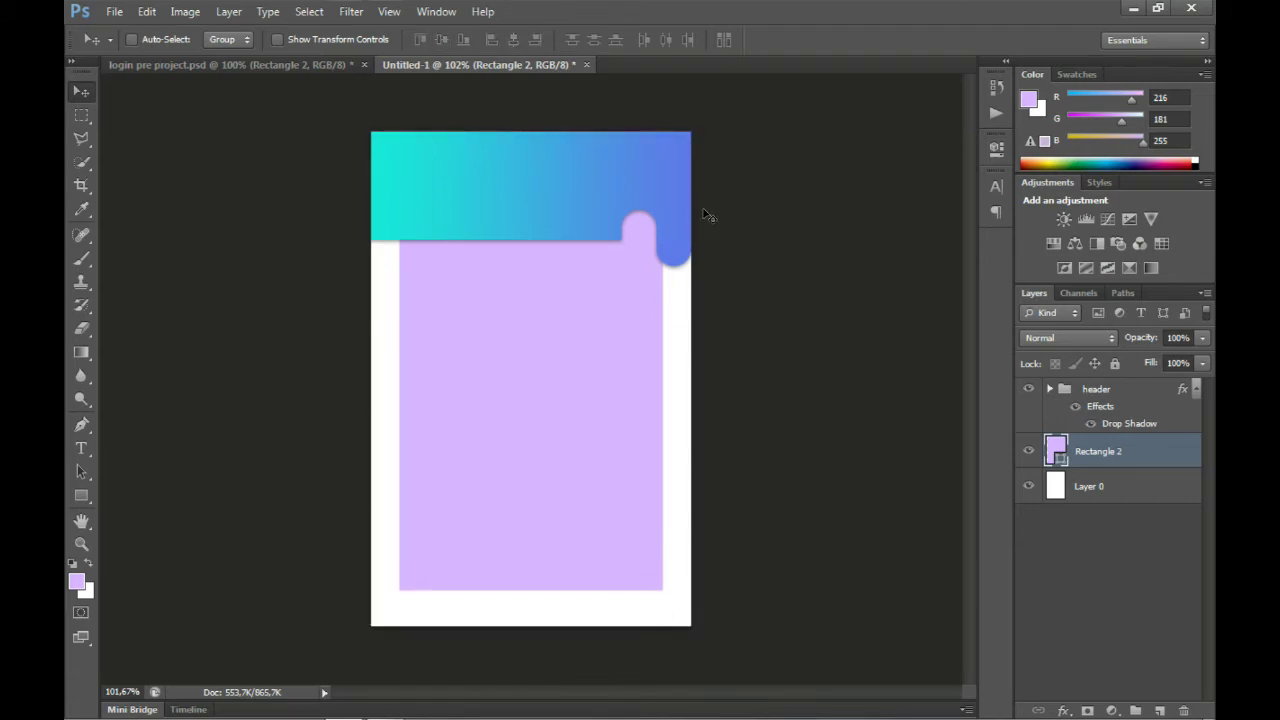
key("Down")
key("Down")
key("Down")
key("Down")
key("Down")
key("Down")
key("Down")
key("Down")
key("Down")
key("Down")
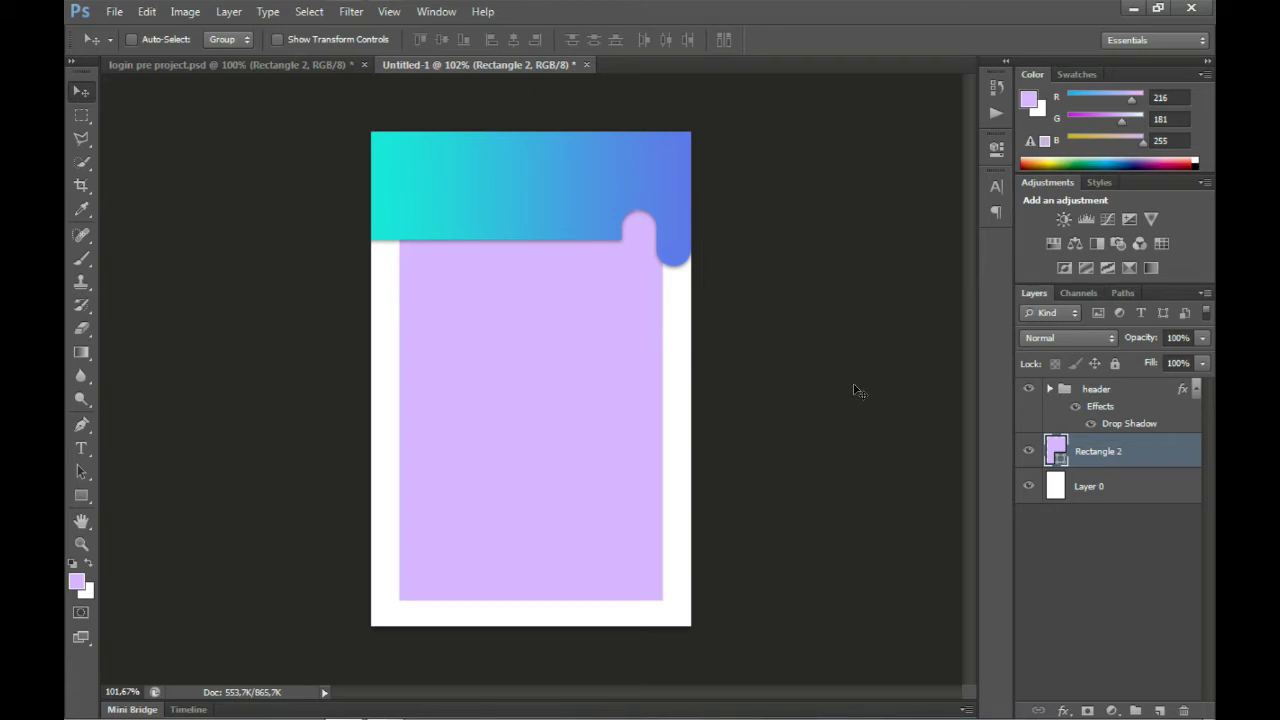
- Give the lilac rectangle a linear gradient overlay at 90° using the purple-to-cyan preset
left_click(1064, 710)
left_click(1112, 631)
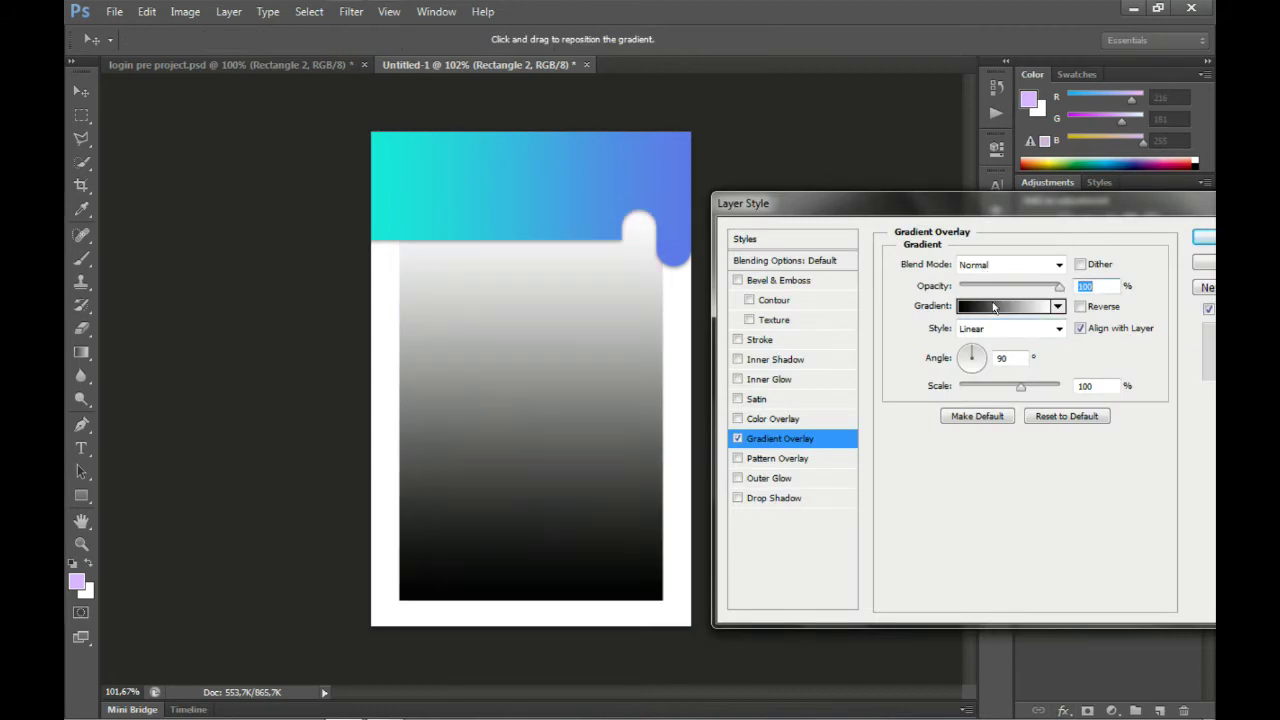
left_click(994, 301)
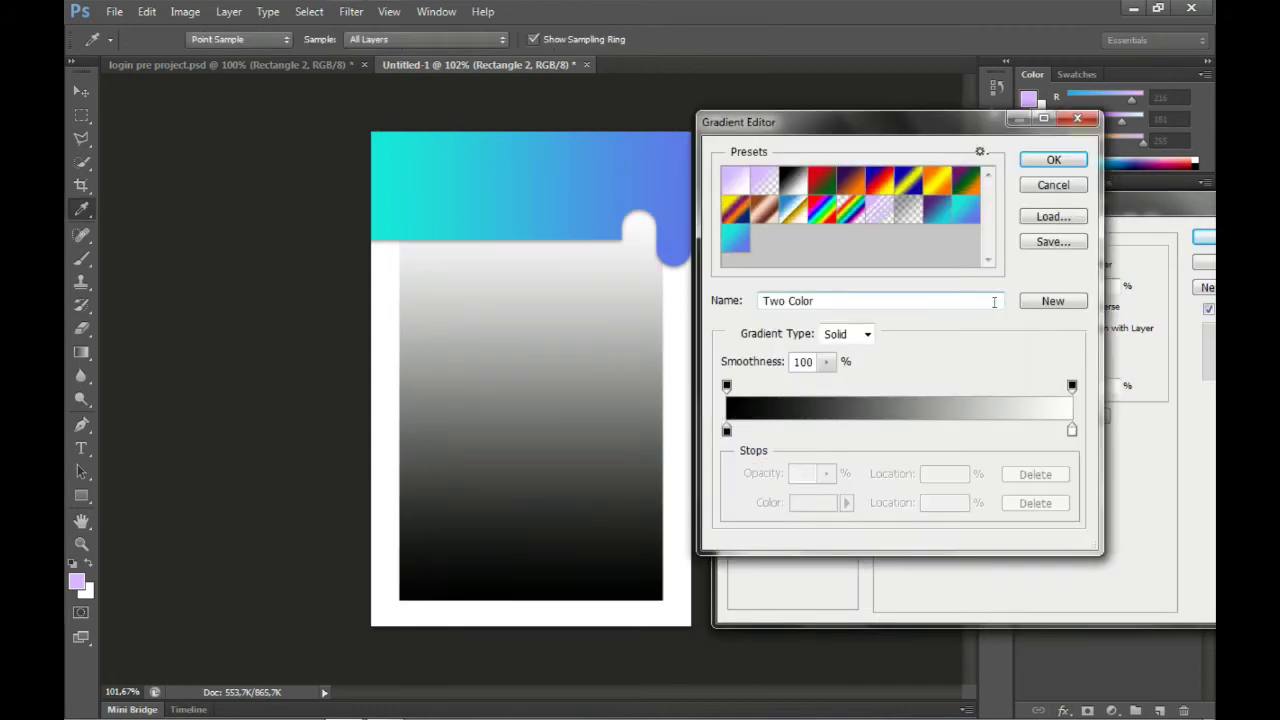
left_click(940, 210)
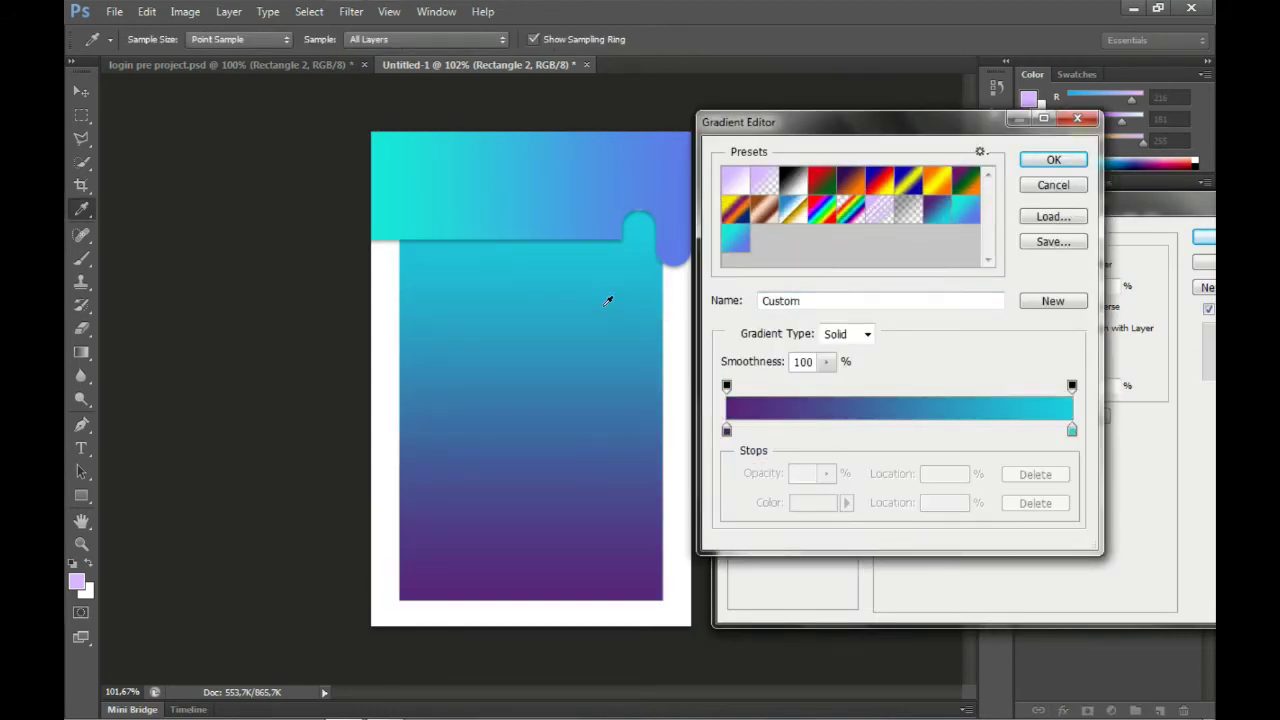
left_click(738, 242)
left_click(940, 217)
- Use 58247a for the overlay gradient's start stop and 1bcedf for its end stop, and apply the overlay
left_click(727, 430)
left_click(816, 503)
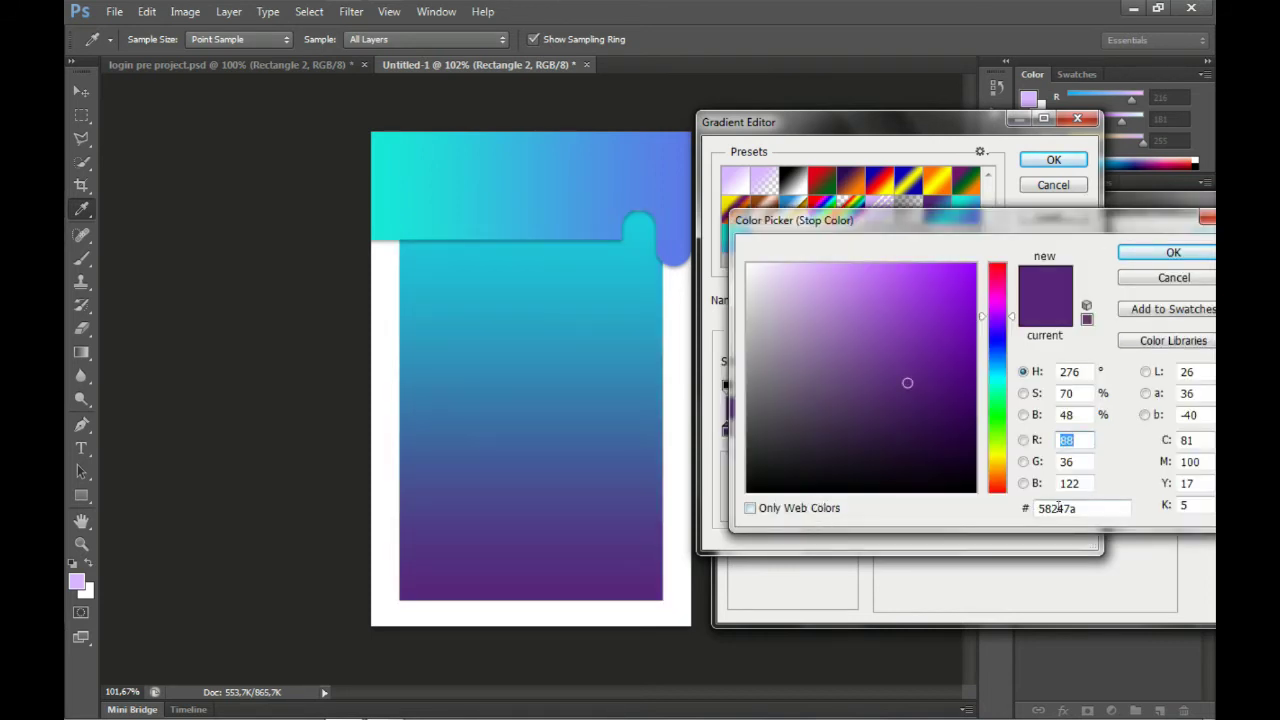
left_click_drag(1102, 507, 1002, 512)
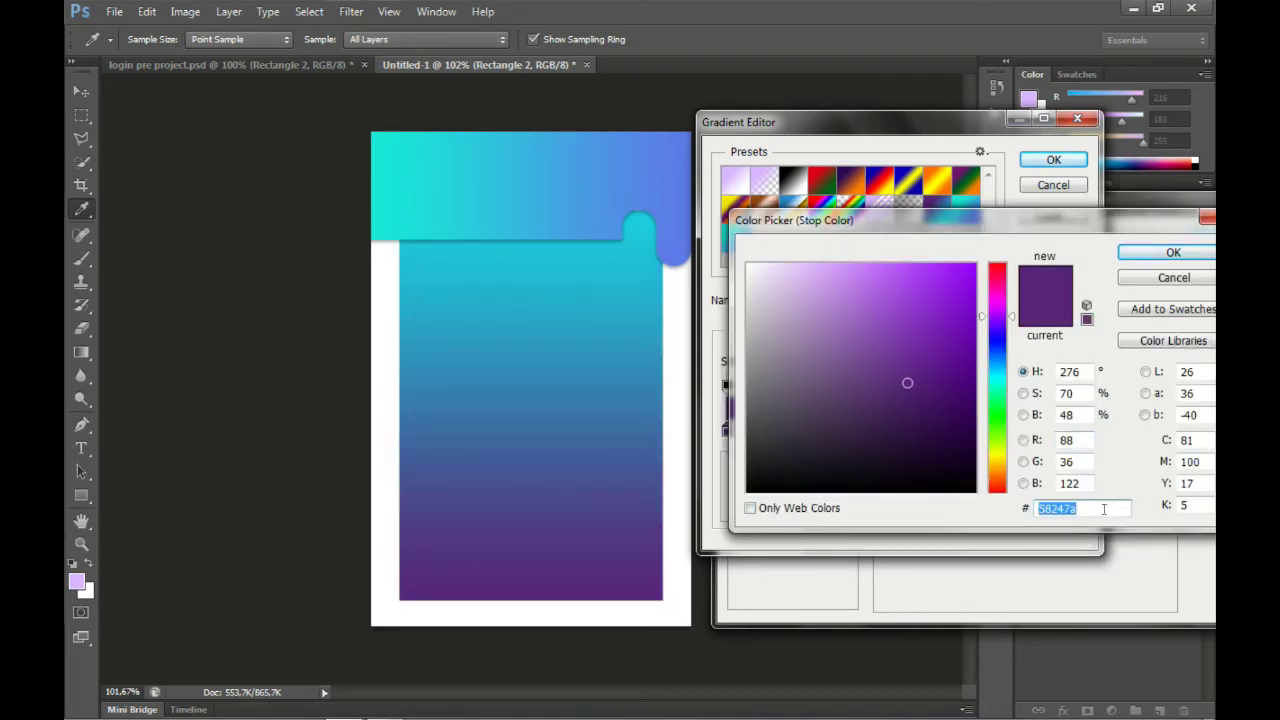
key("Return")
left_click(1072, 431)
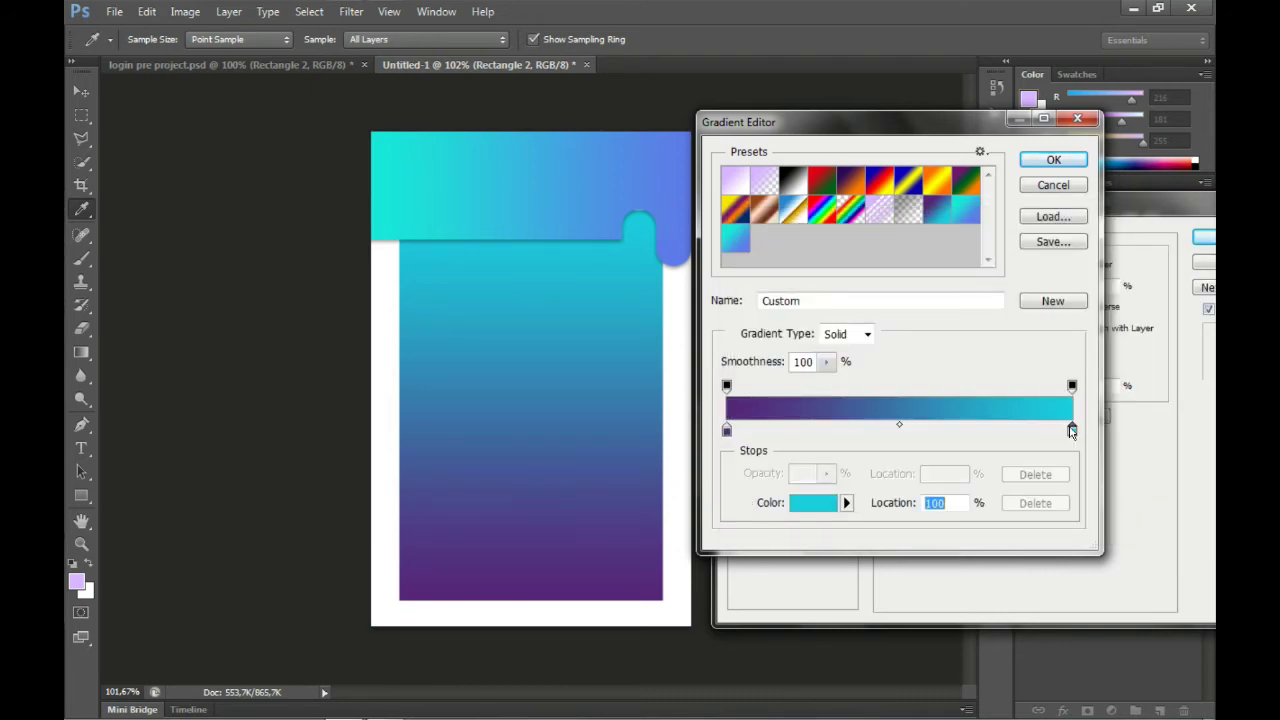
left_click(813, 503)
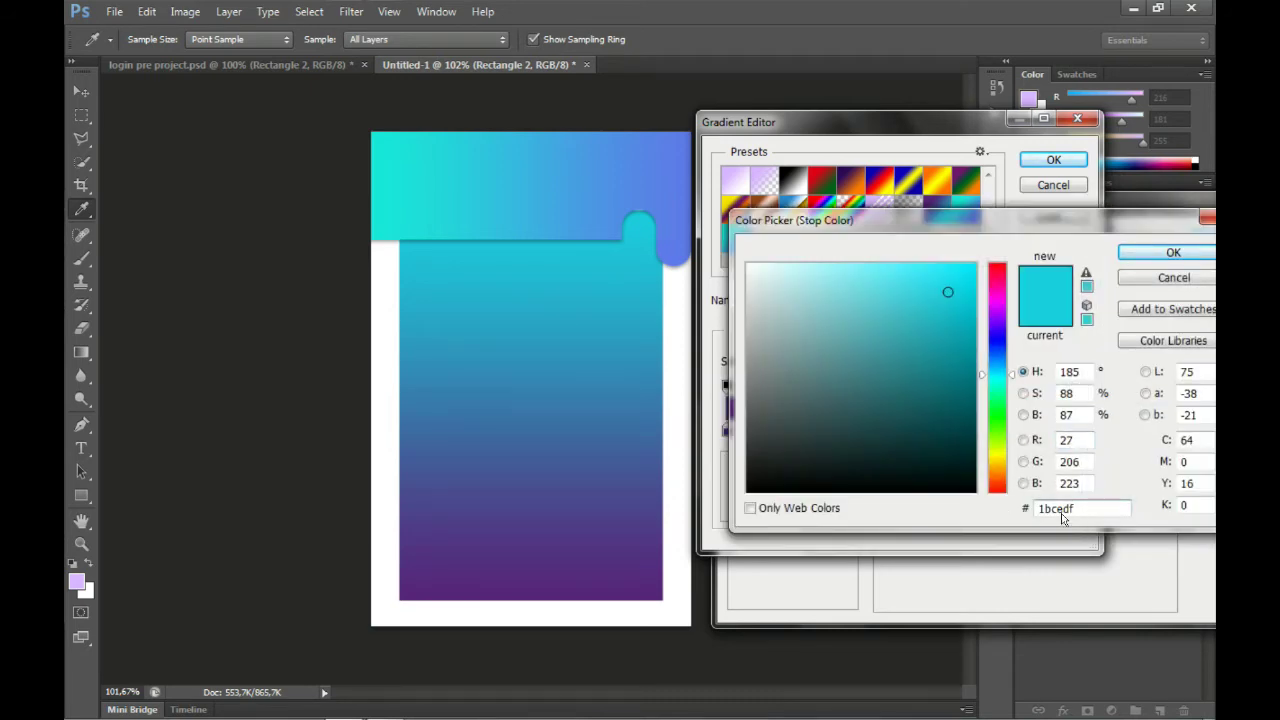
left_click_drag(1078, 509, 1026, 507)
left_click(1173, 252)
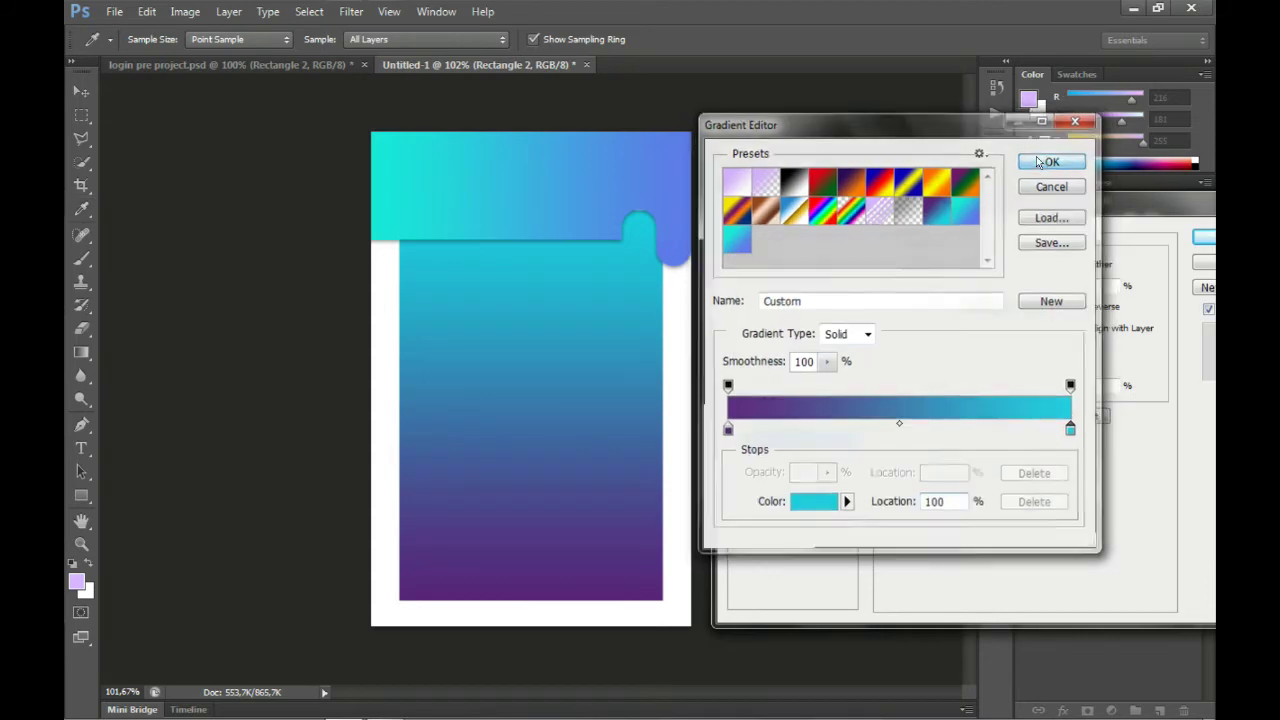
key("Return")
left_click(1200, 238)
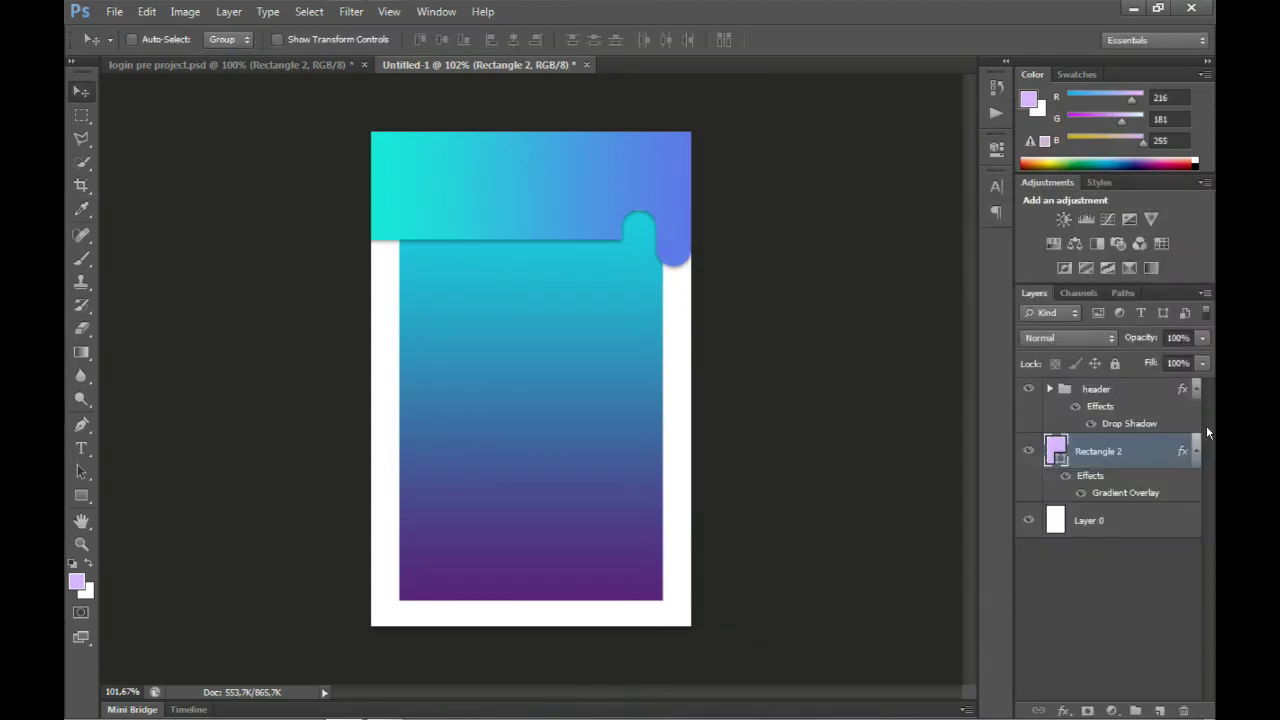
- Collapse the layer effects lists, and give the gradient rectangle a drop shadow with 48% opacity, 100° angle, 5 px distance and 5 px size
left_click(1198, 451)
left_click(1197, 389)
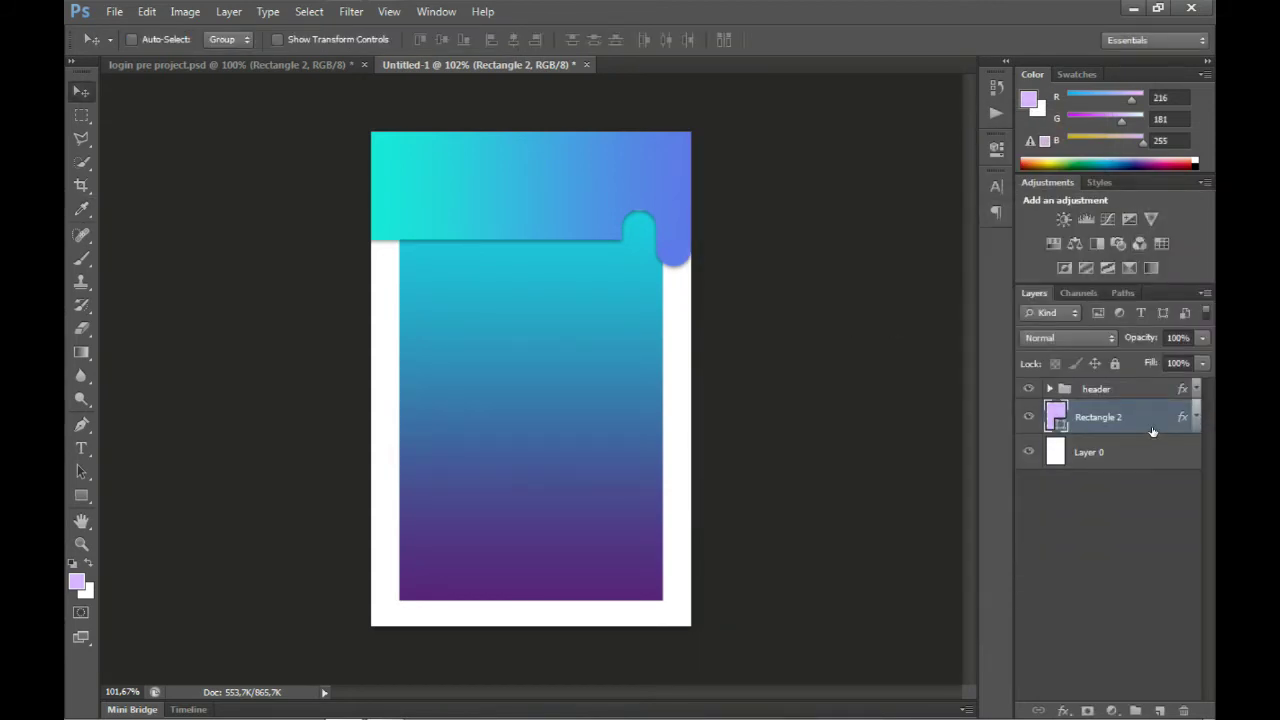
left_click(1063, 710)
left_click(1090, 689)
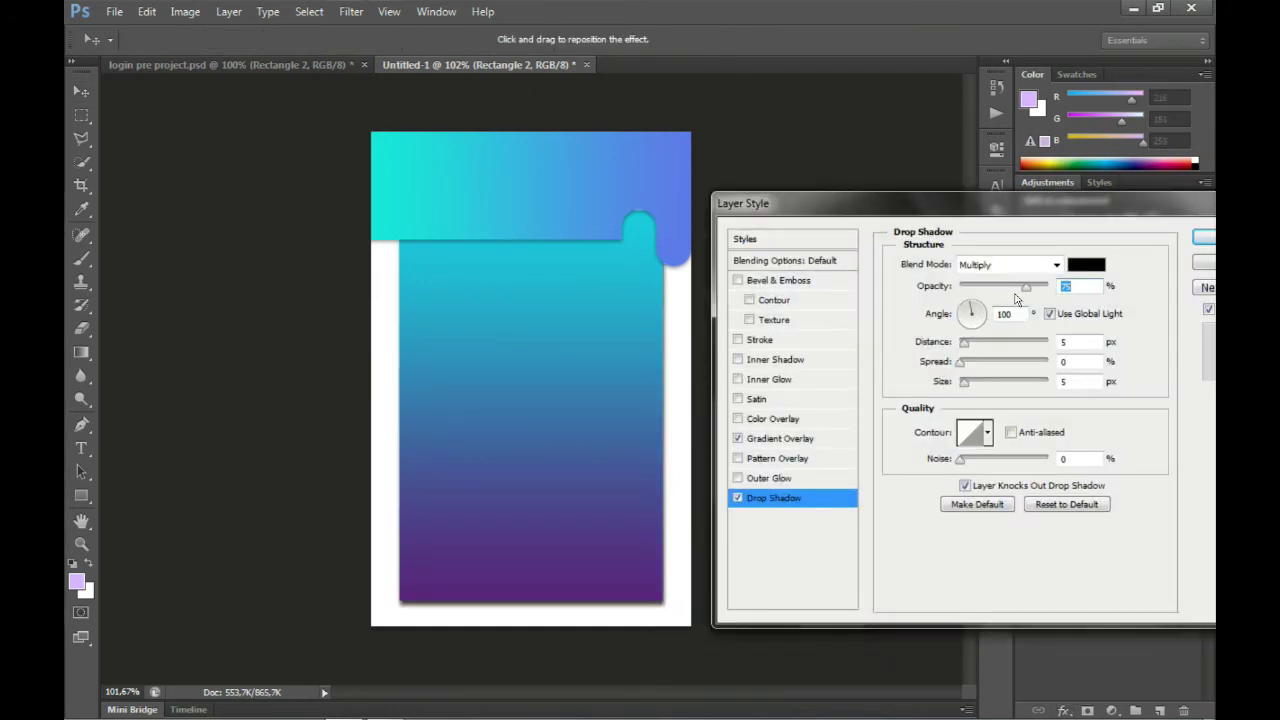
left_click_drag(1013, 289, 975, 307)
left_click(961, 301)
type("100")
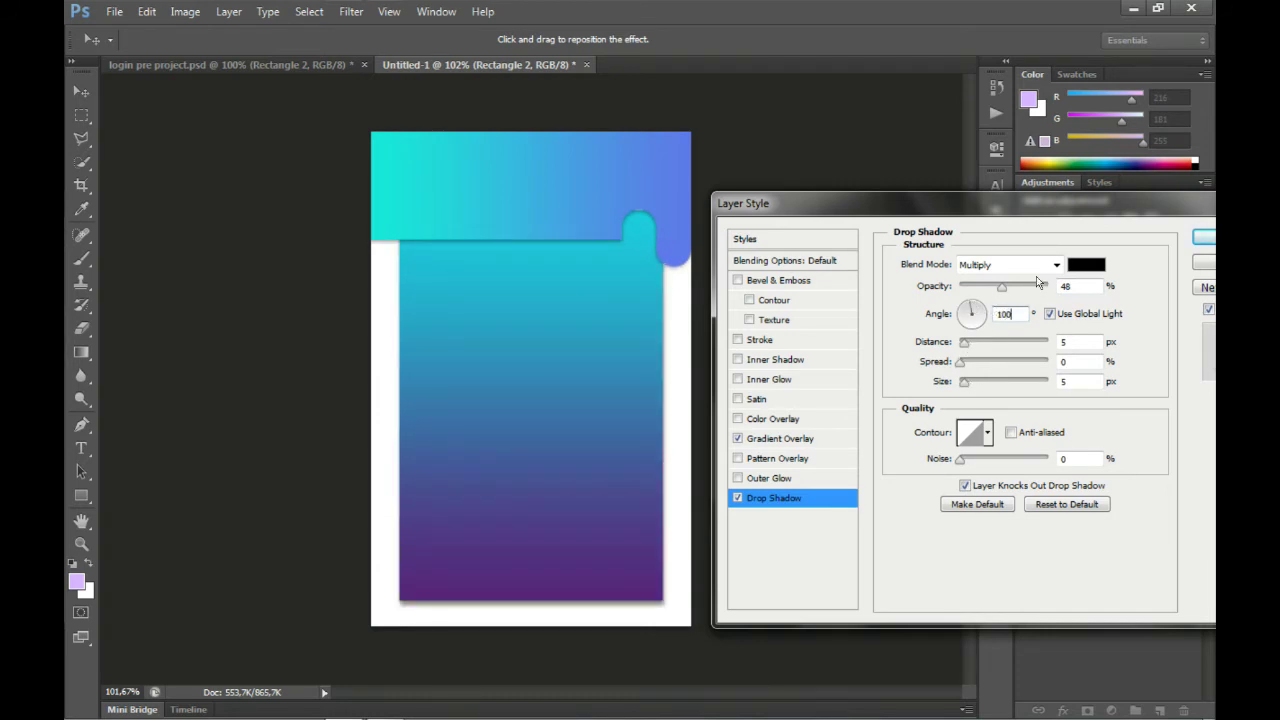
left_click_drag(965, 385, 964, 382)
type("5")
left_click(1200, 238)
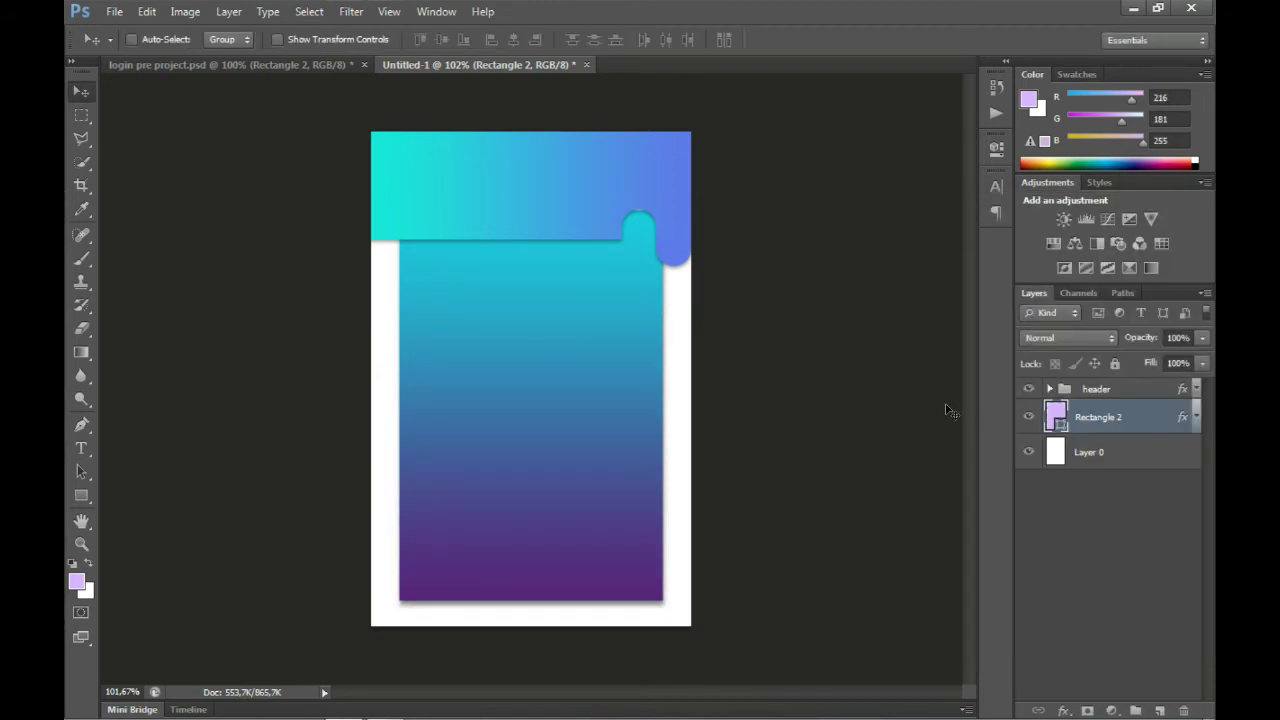
- Fine-tune the gradient rectangle's vertical extent with Free Transform
key("ctrl+t")
left_click_drag(555, 212, 533, 194)
left_click(968, 39)
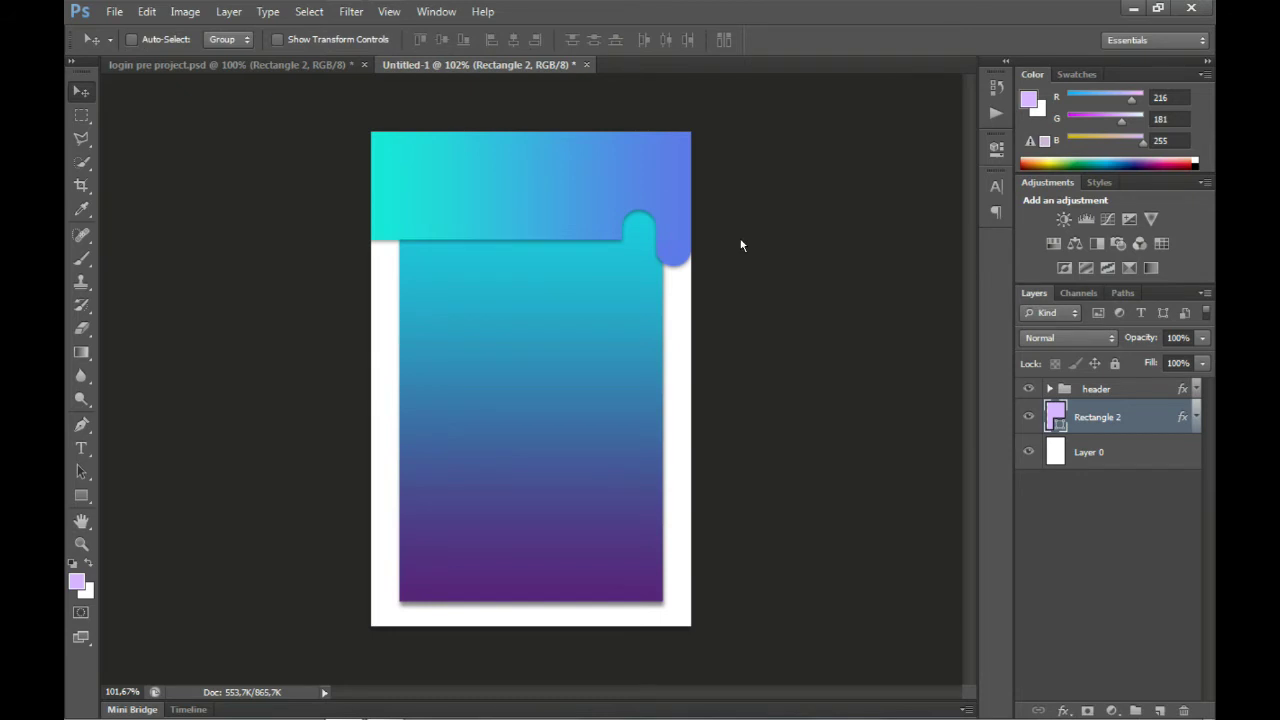
- Apply a light grey color overlay, efefef, to the page's background layer
left_click(1100, 452)
left_click(1063, 710)
left_click(1062, 577)
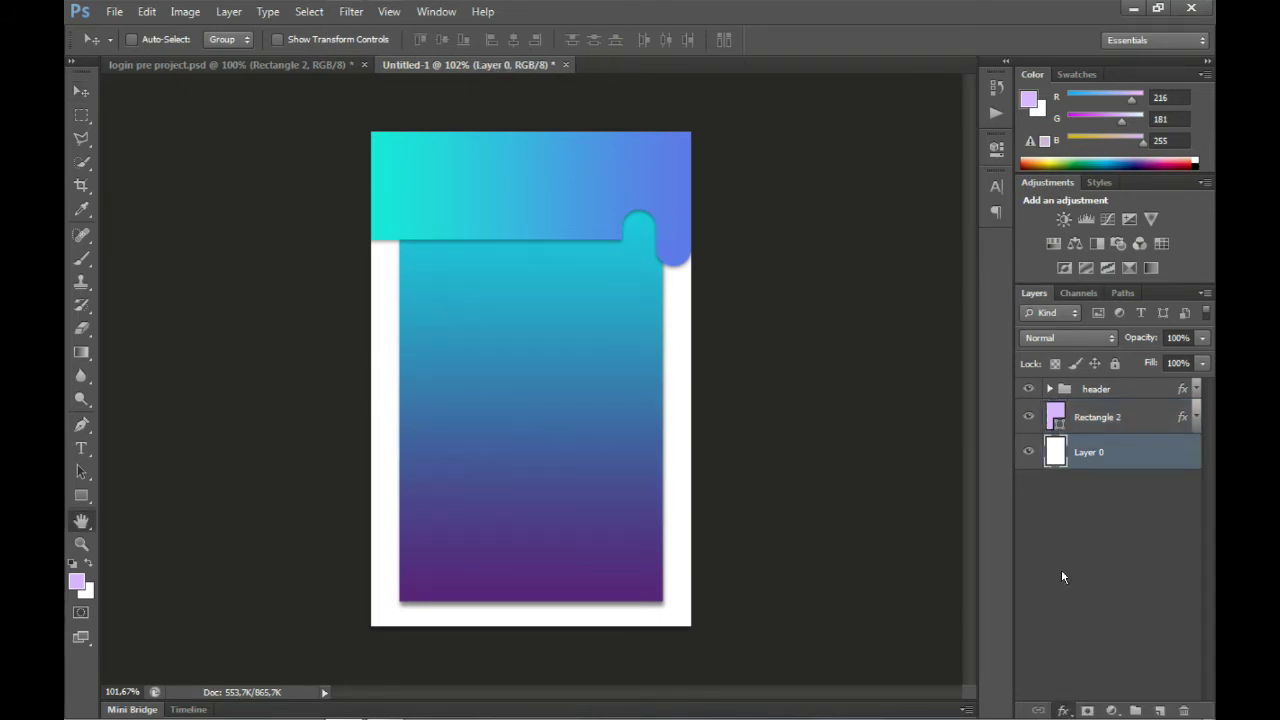
left_click(1166, 263)
left_click(745, 288)
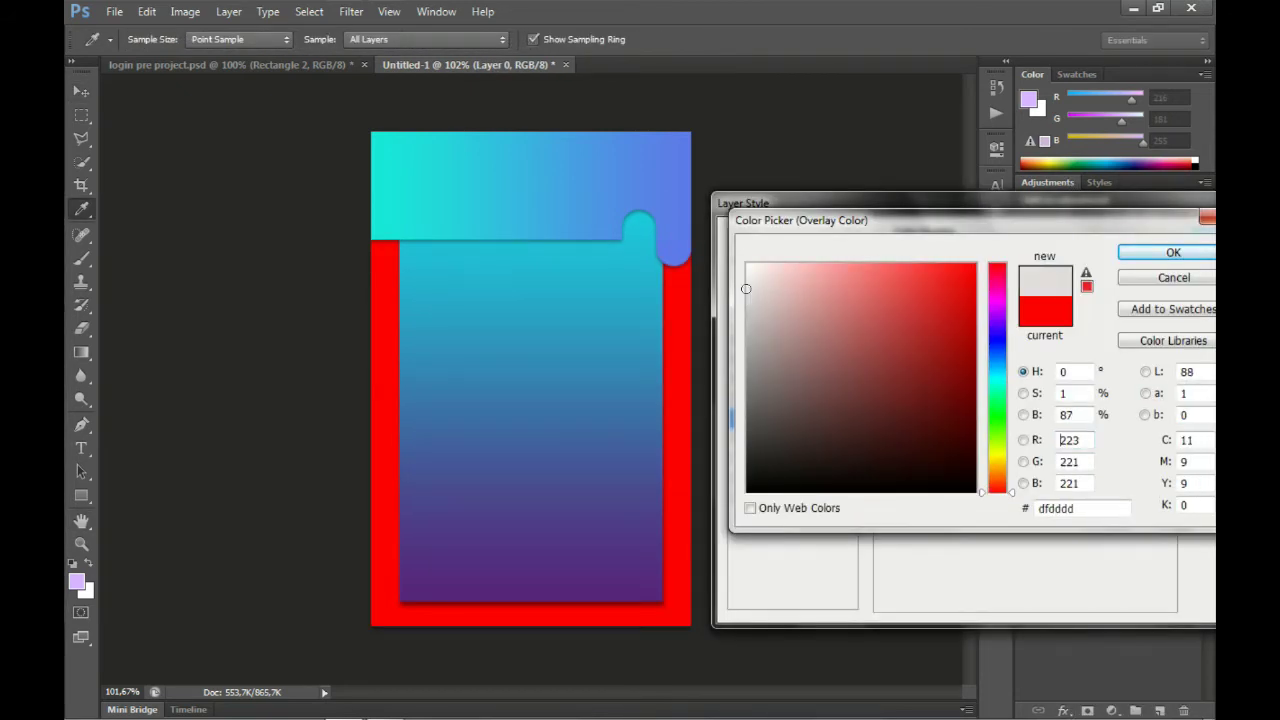
left_click_drag(745, 288, 742, 278)
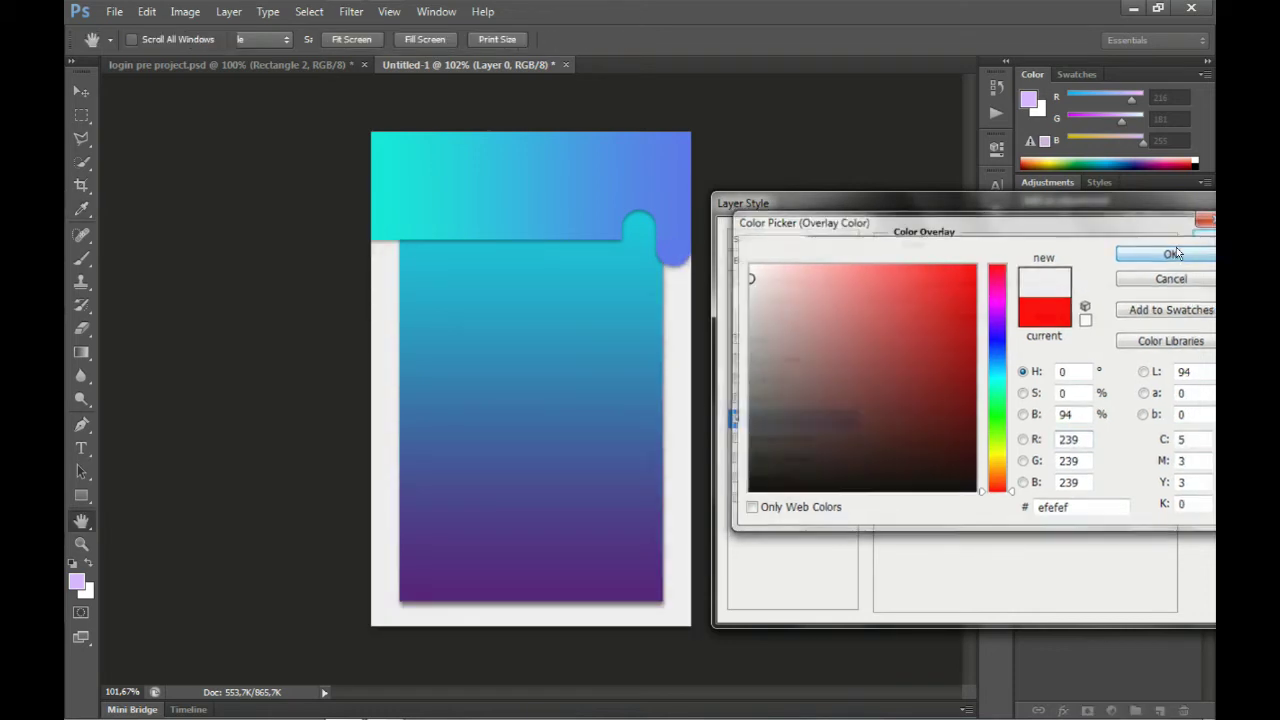
left_click(1173, 252)
key("Return")
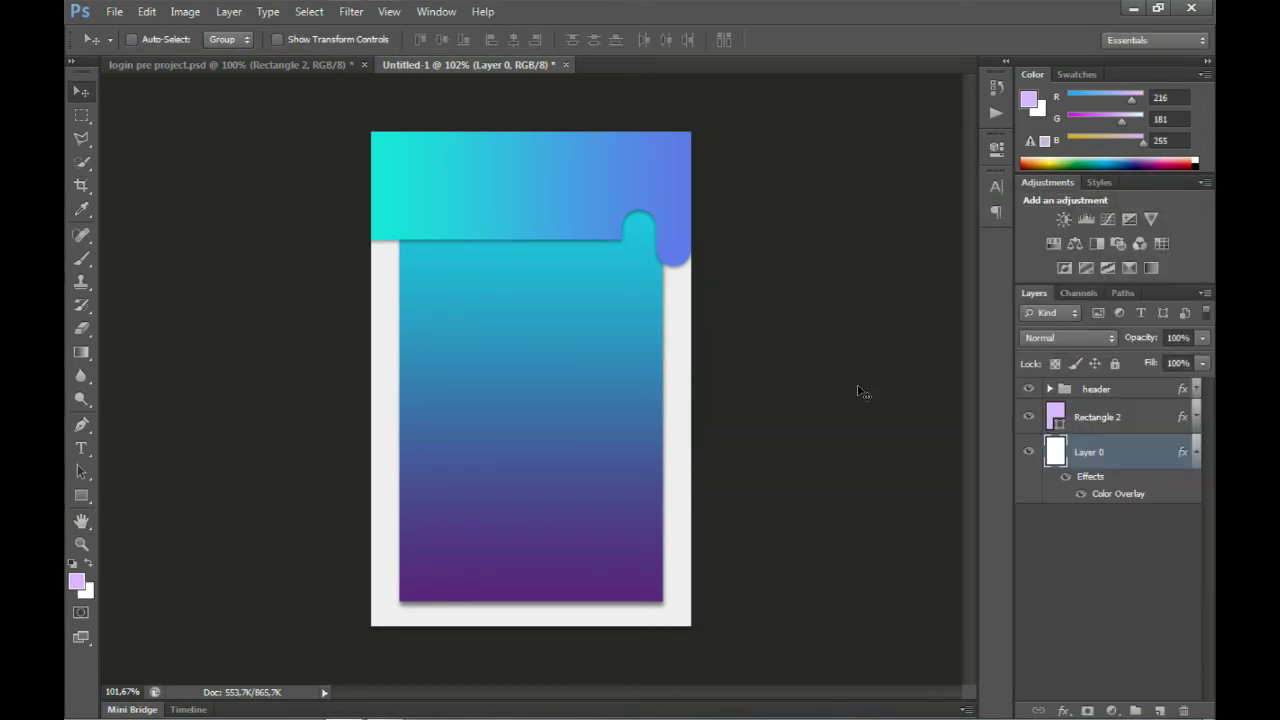
- Add the white Arial Narrow text "Username" near the upper edge of the gradient card, above the header group
left_click(81, 448)
left_click(1095, 389)
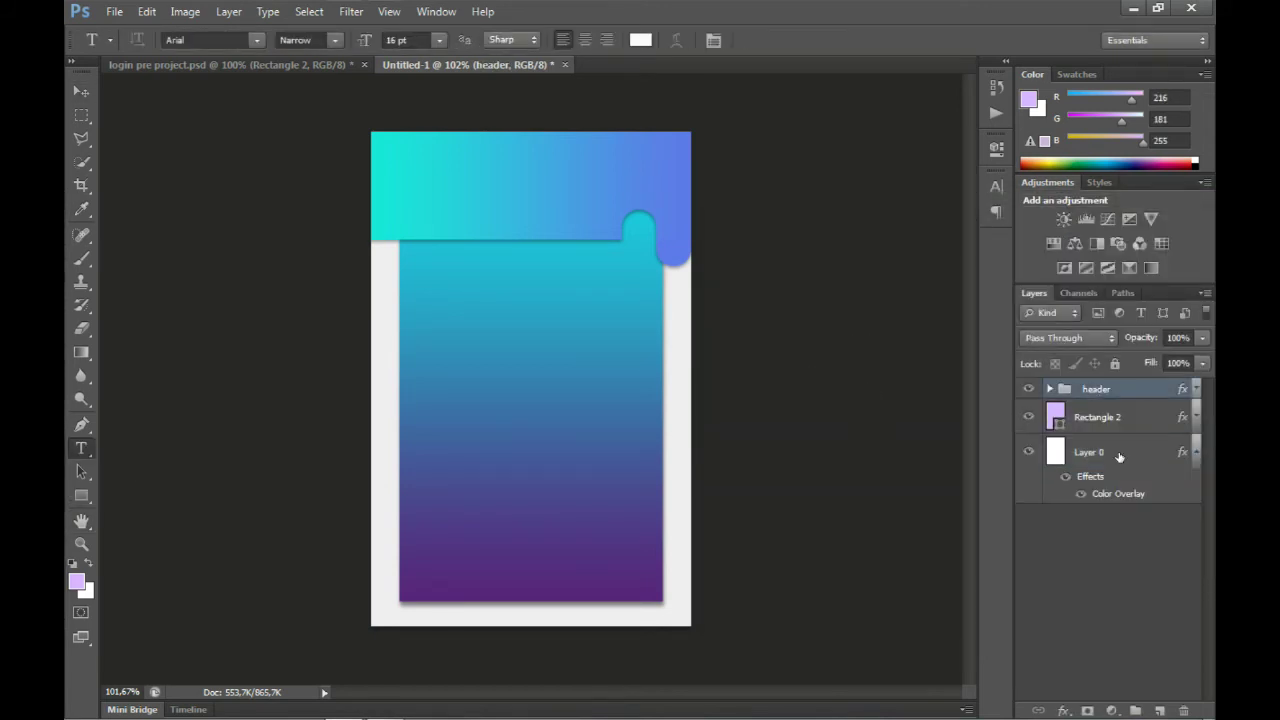
left_click(438, 300)
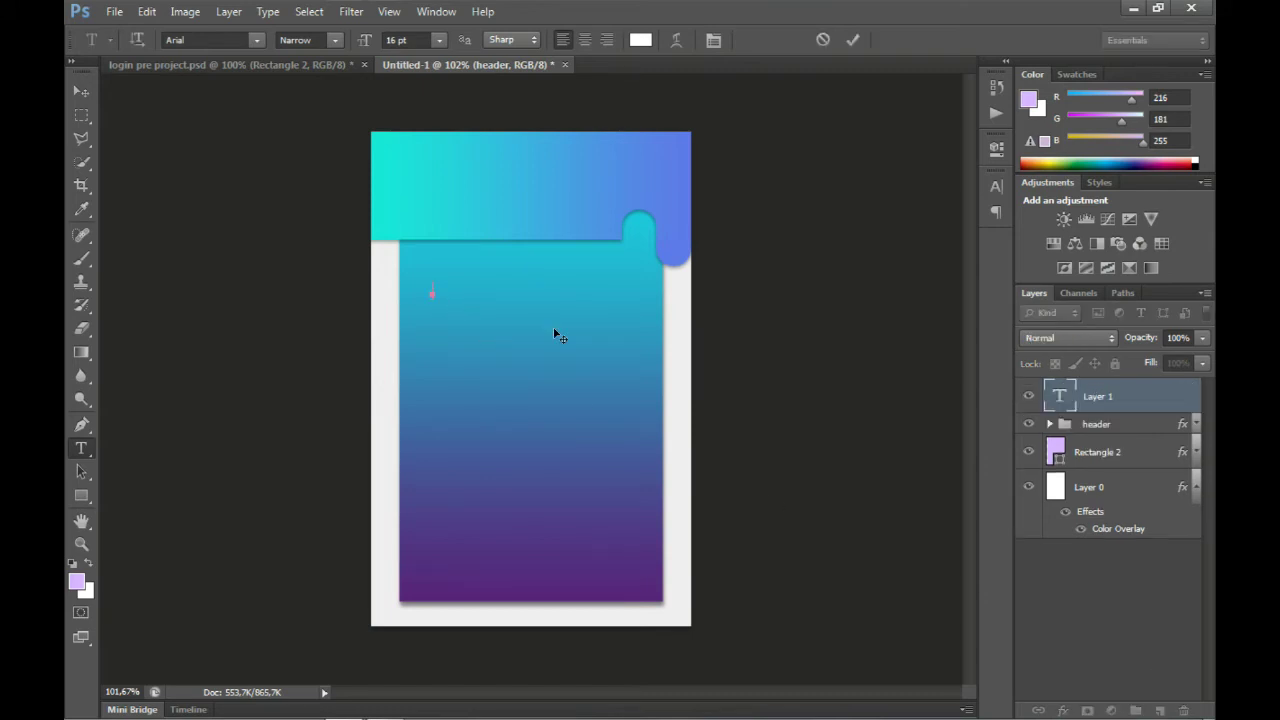
type("Username")
- Set the "Username" text's font size to 14 pt and commit the text
left_click(396, 39)
type("14")
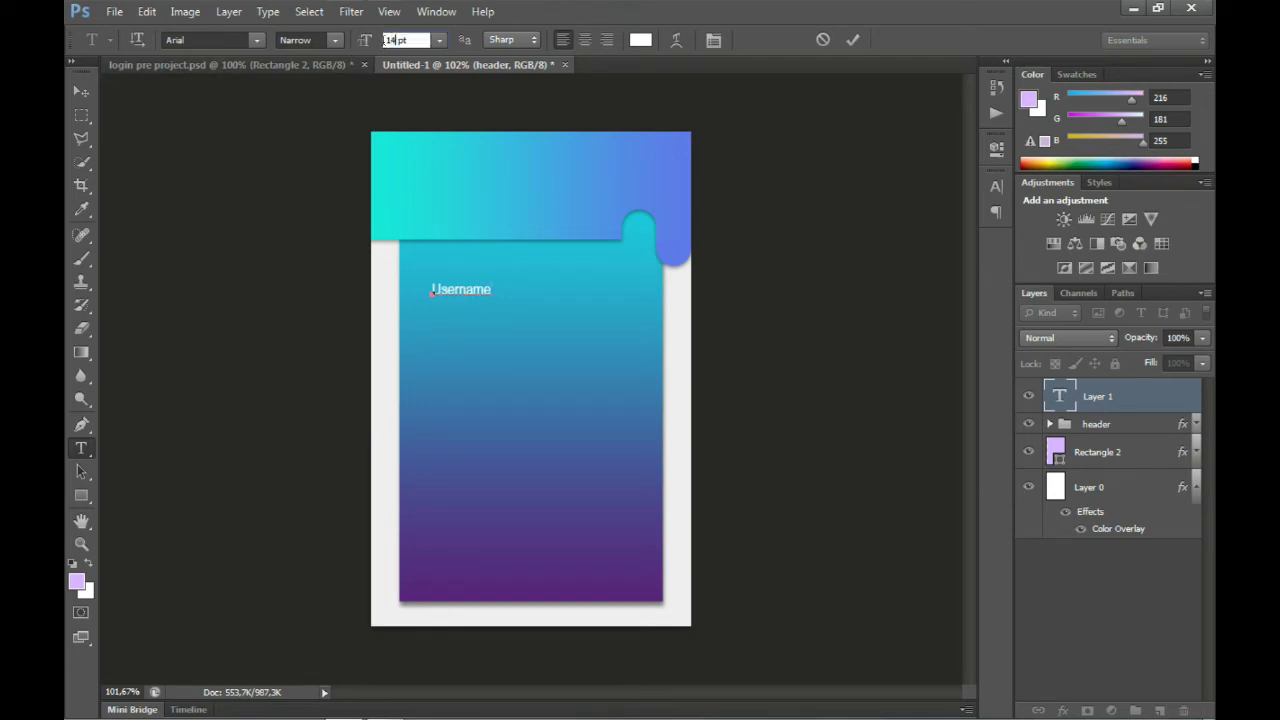
key("Return")
key("ctrl+a")
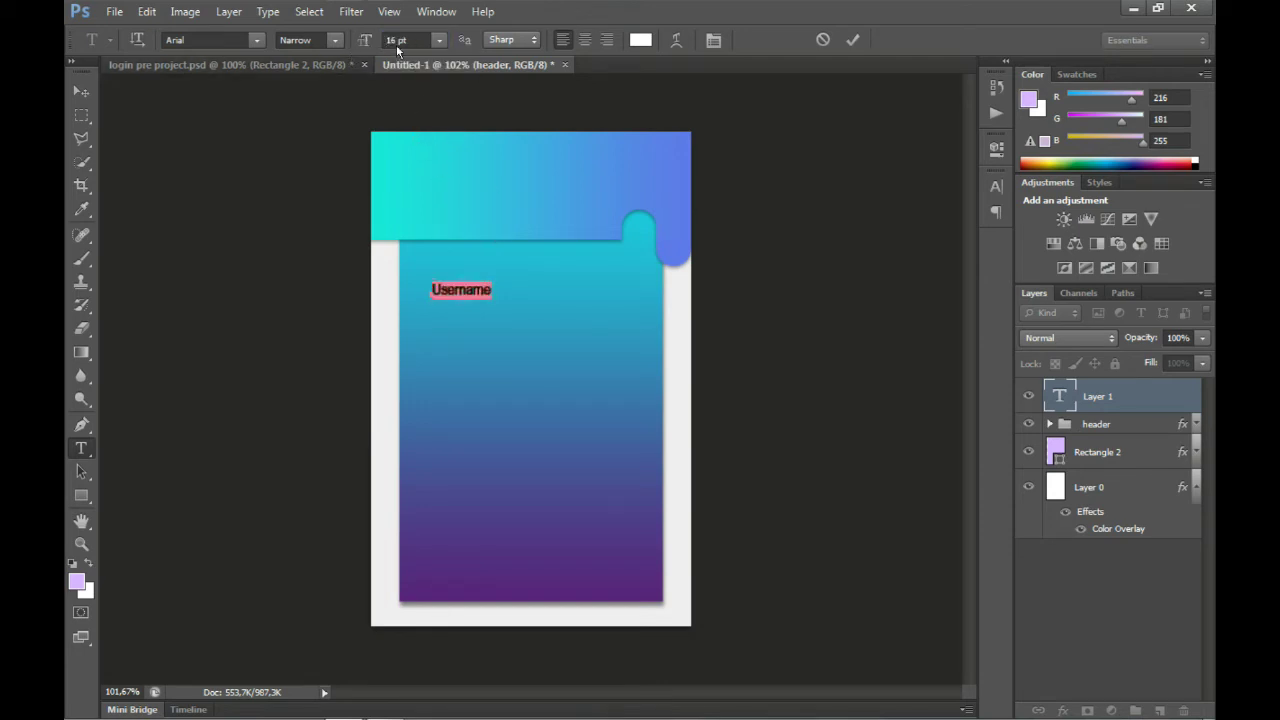
left_click(396, 39)
type("1")
key("Return")
type("4")
left_click(852, 39)
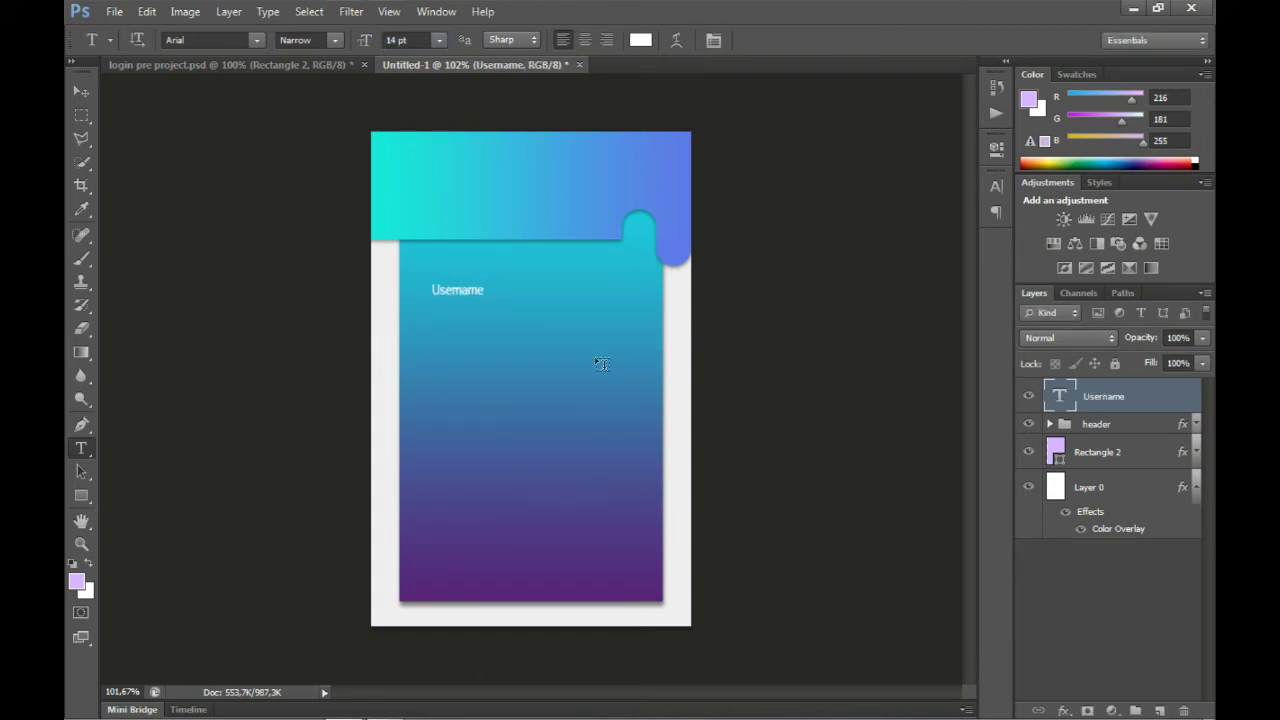
- Try the Regular font style on the "Username" text, and switch it back to Narrow
key("v")
key("t")
double_click(440, 290)
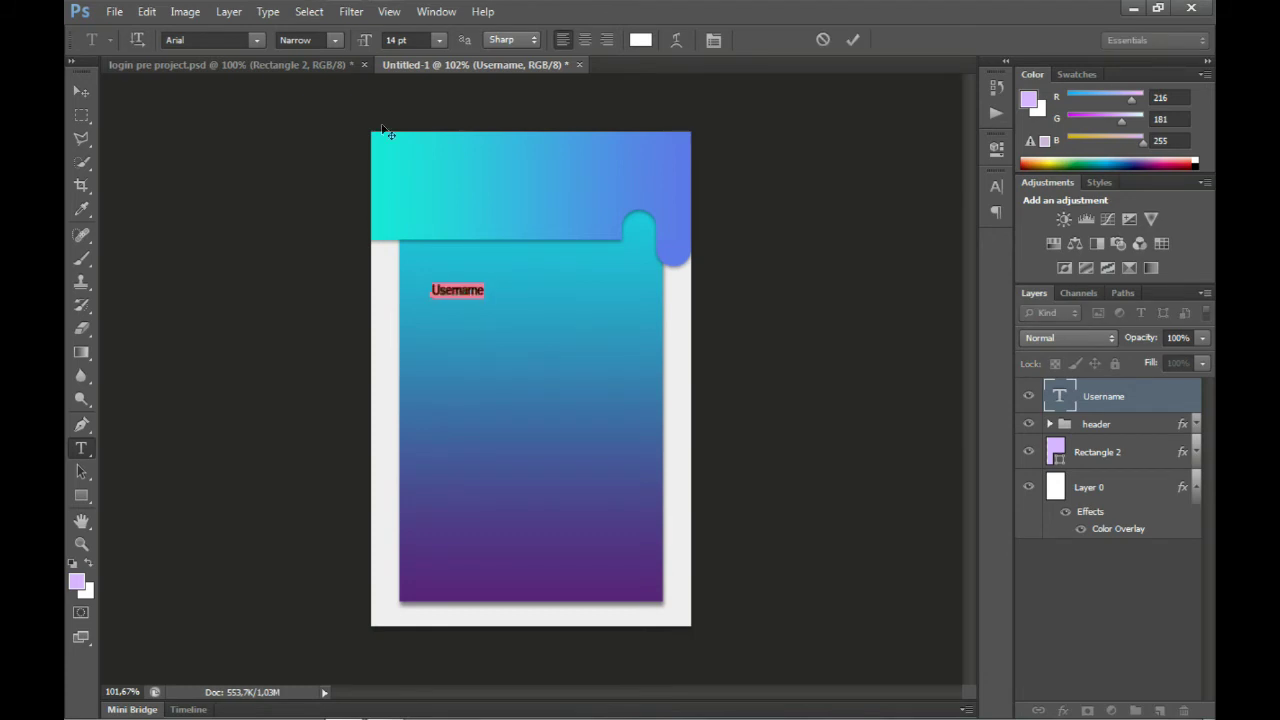
left_click(320, 40)
left_click(338, 72)
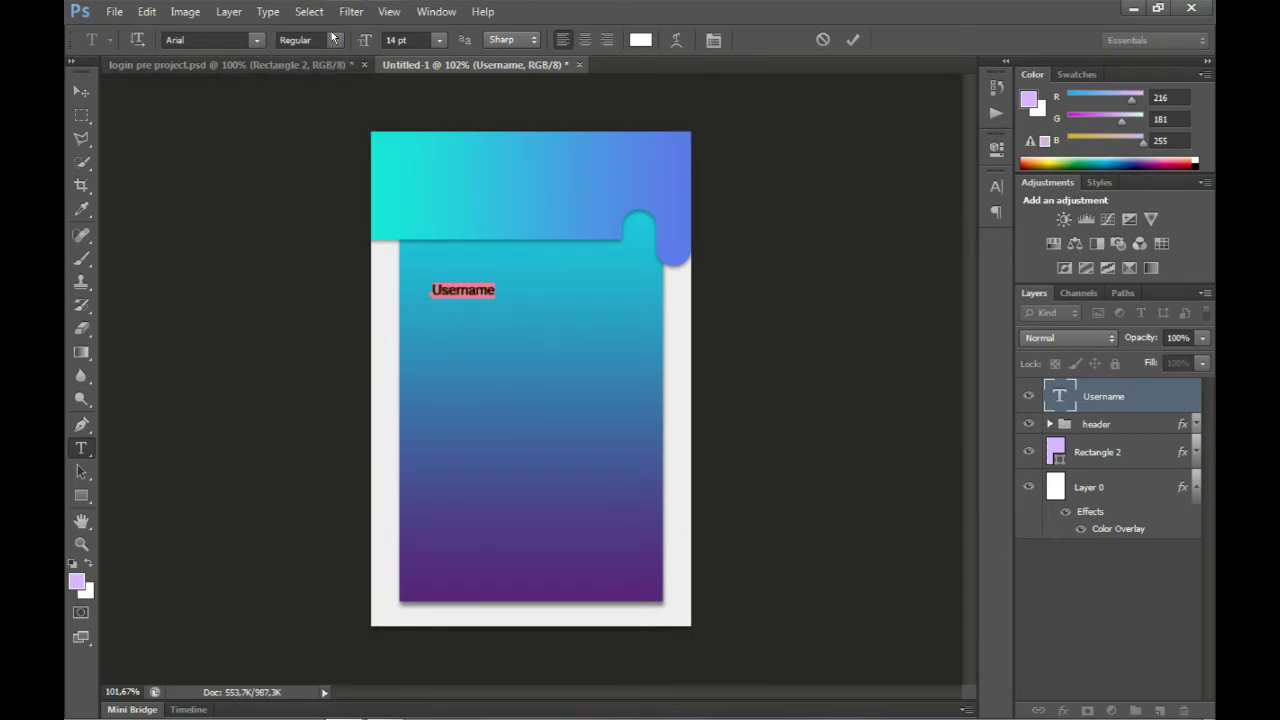
left_click(332, 40)
left_click(330, 60)
- Set the "Username" text's tracking to 100 and commit the edit
left_click(996, 187)
left_click_drag(891, 248, 899, 245)
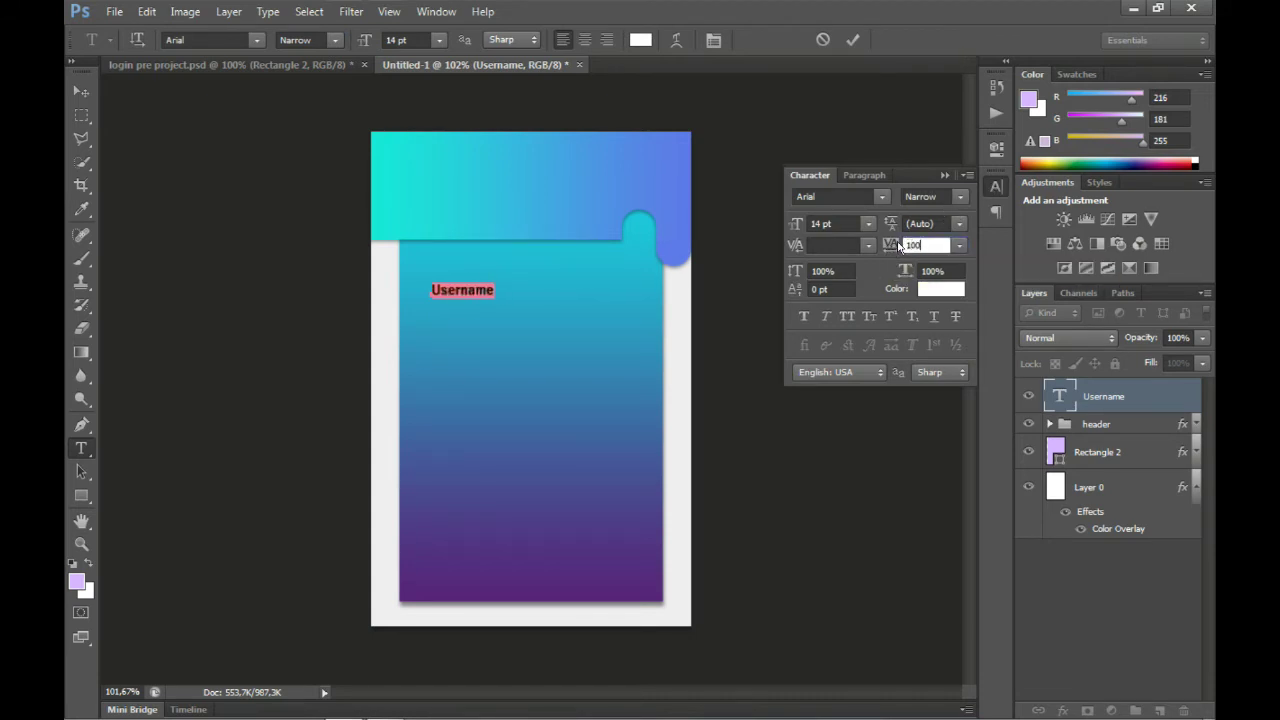
left_click(944, 175)
key("ctrl+Return")
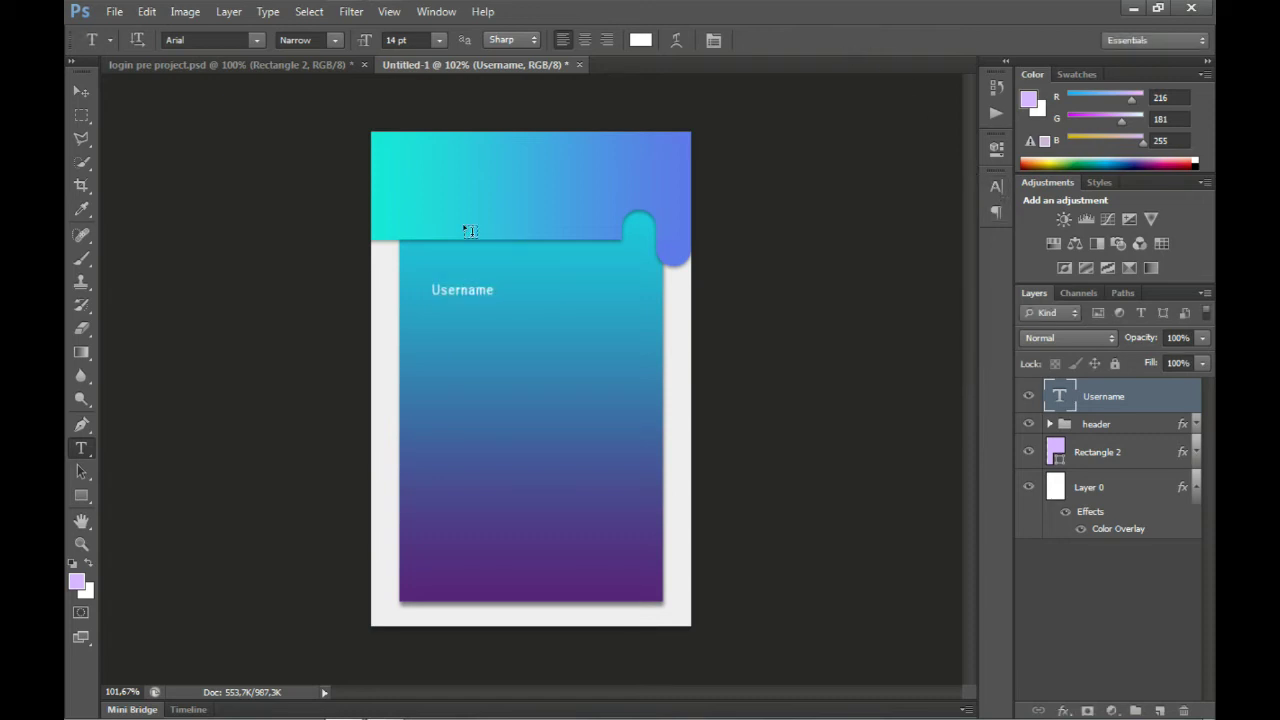
- Duplicate the "Username" label, place the copy beneath the original, and change its text to "Password"
key("v")
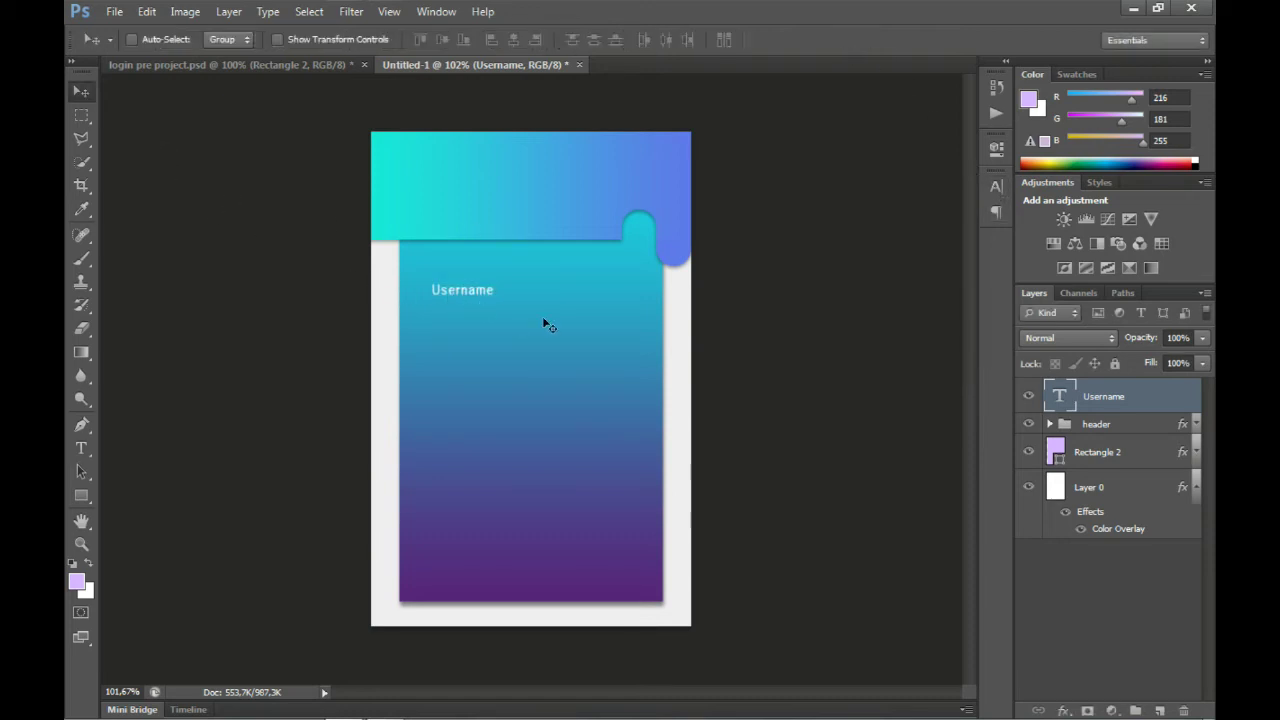
key("ctrl+j")
left_click_drag(486, 292, 493, 347)
key("t")
double_click(474, 350)
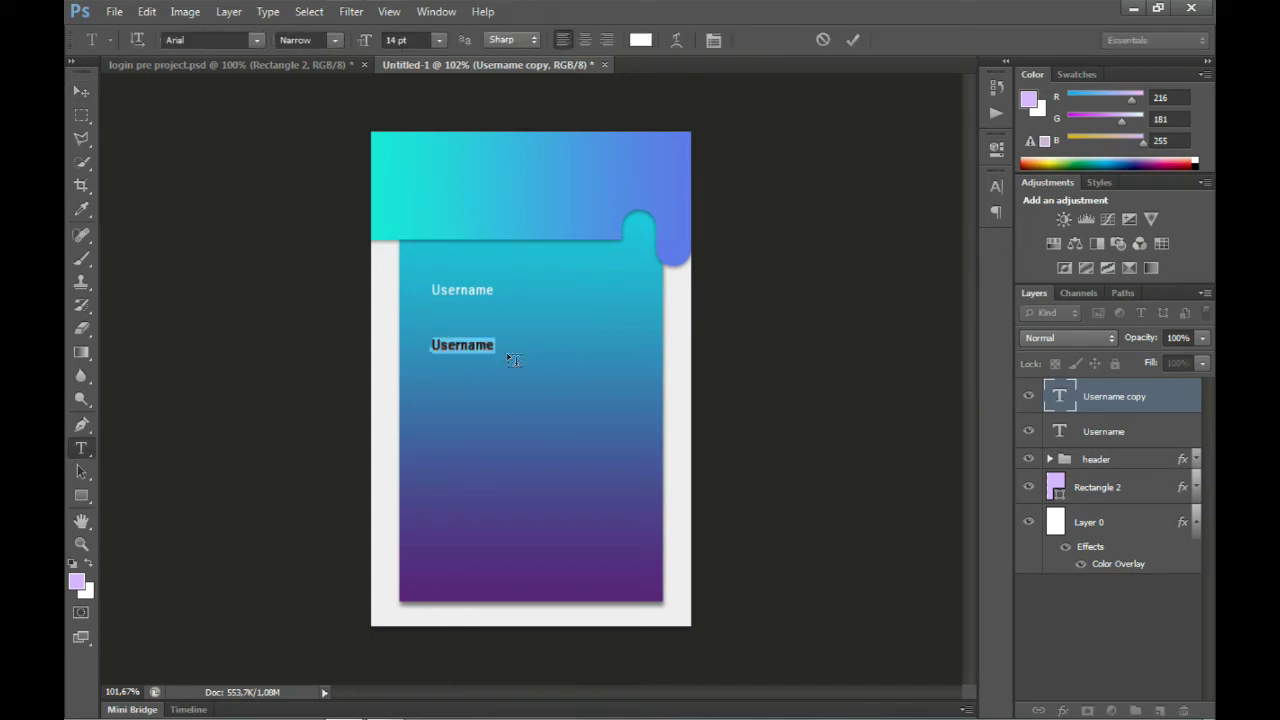
type("Password")
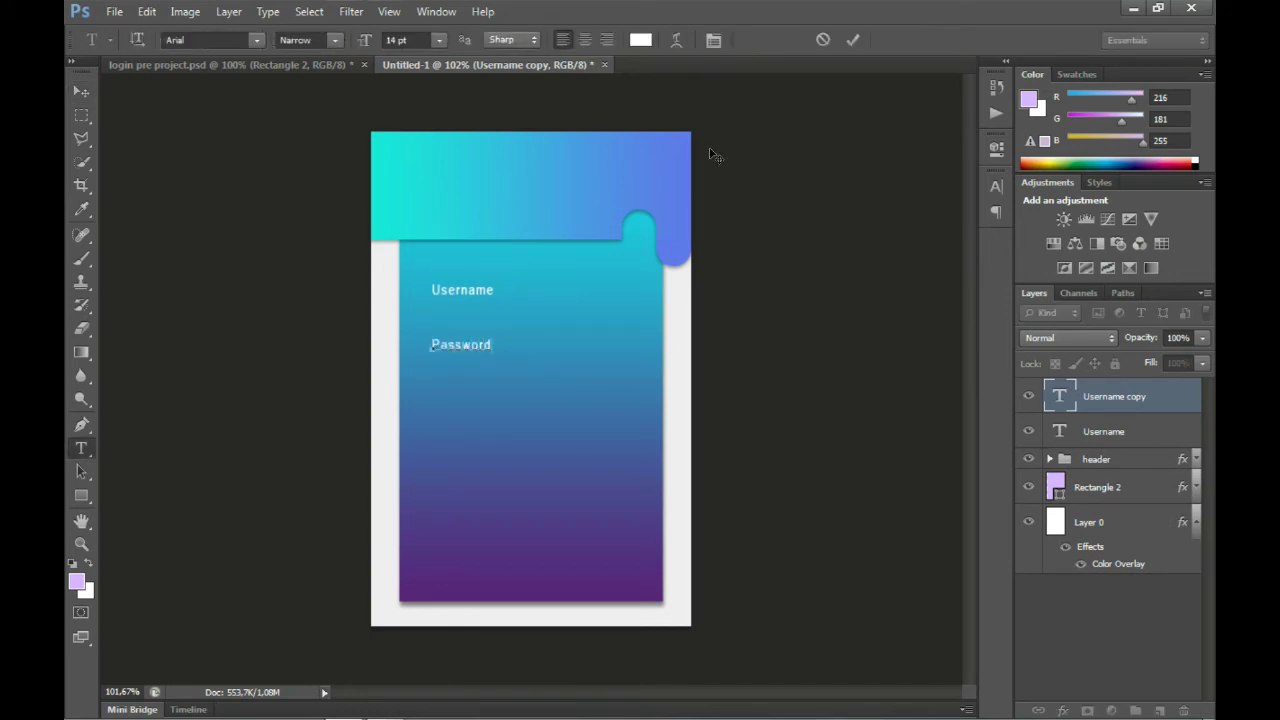
left_click(852, 39)
key("v")
- Draw a straight horizontal line about 7.3 cm long and 1 px thick between the Username and Password labels
left_click(81, 495)
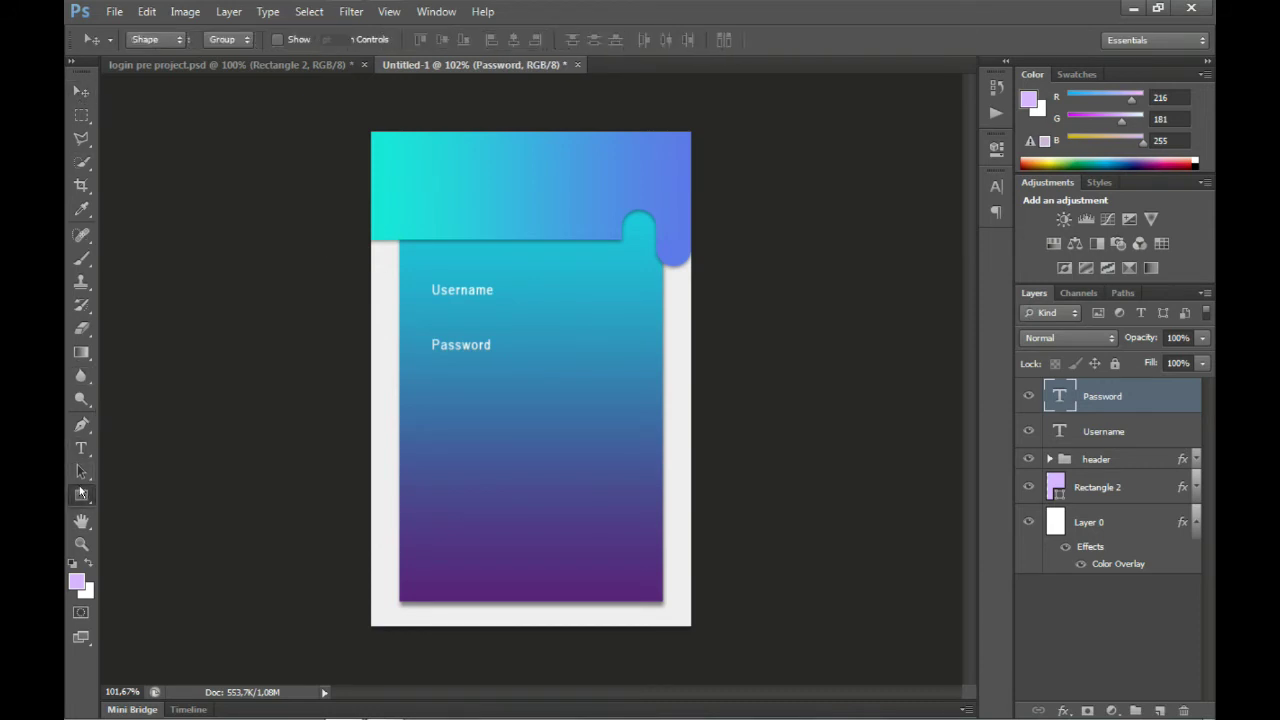
left_click(148, 560)
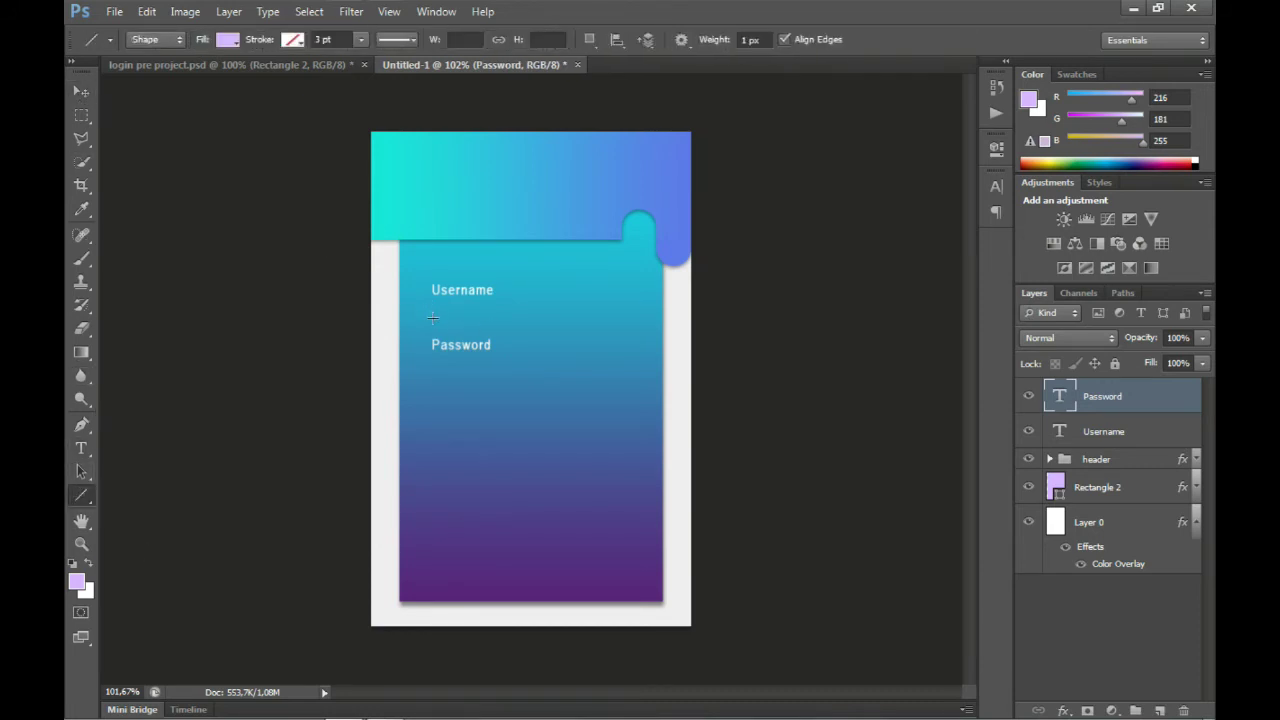
left_click_drag(432, 315, 633, 314)
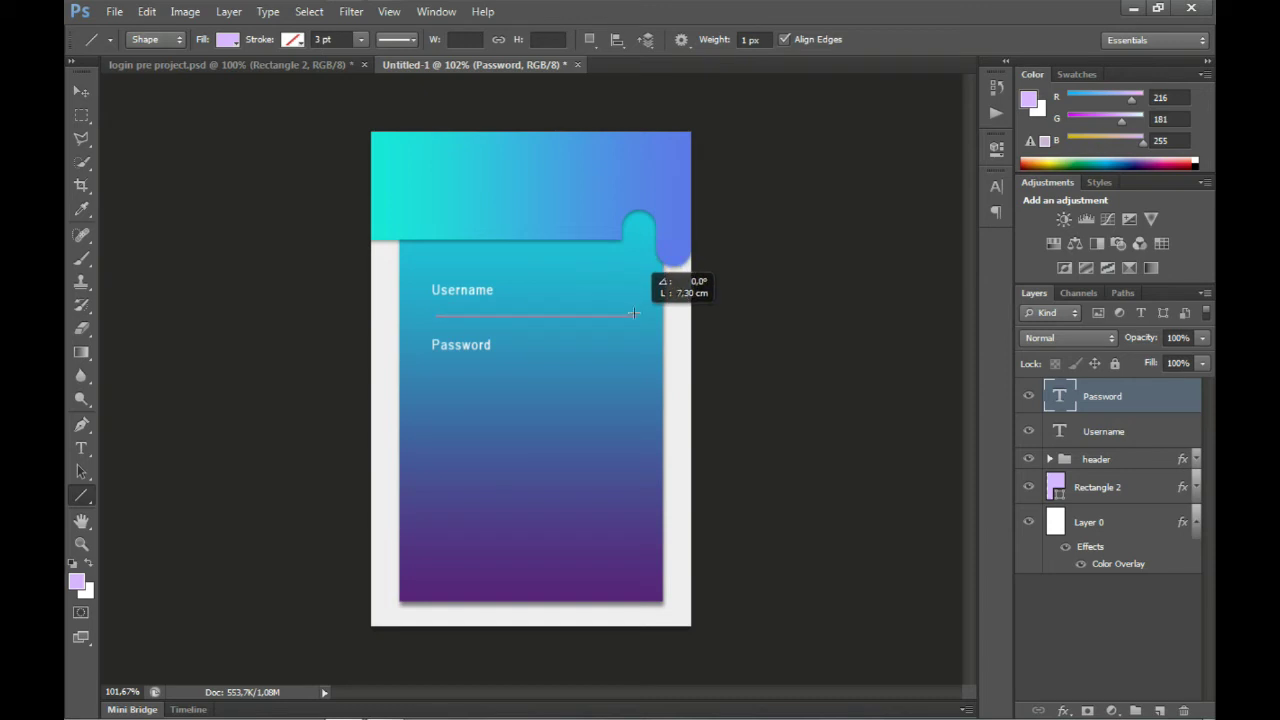
left_click_drag(633, 314, 636, 314)
key("v")
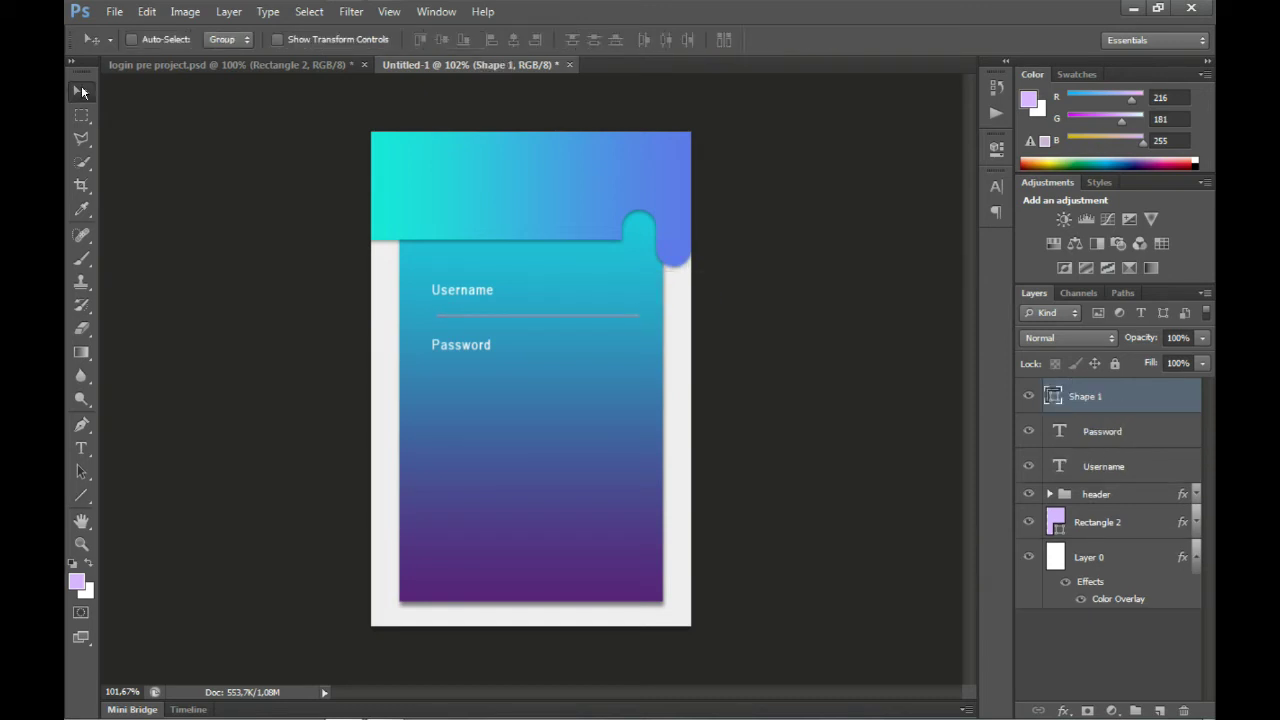
- Change the new line's fill colour to white, ffffff
double_click(1052, 395)
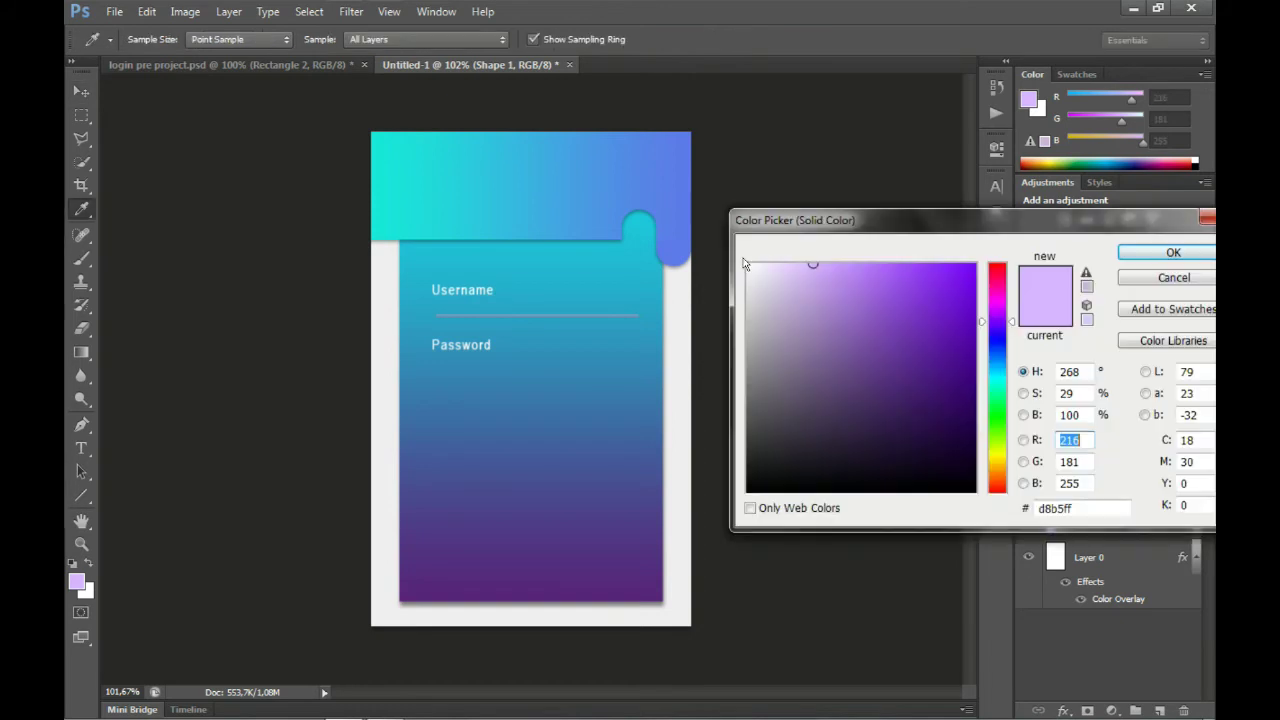
left_click(746, 261)
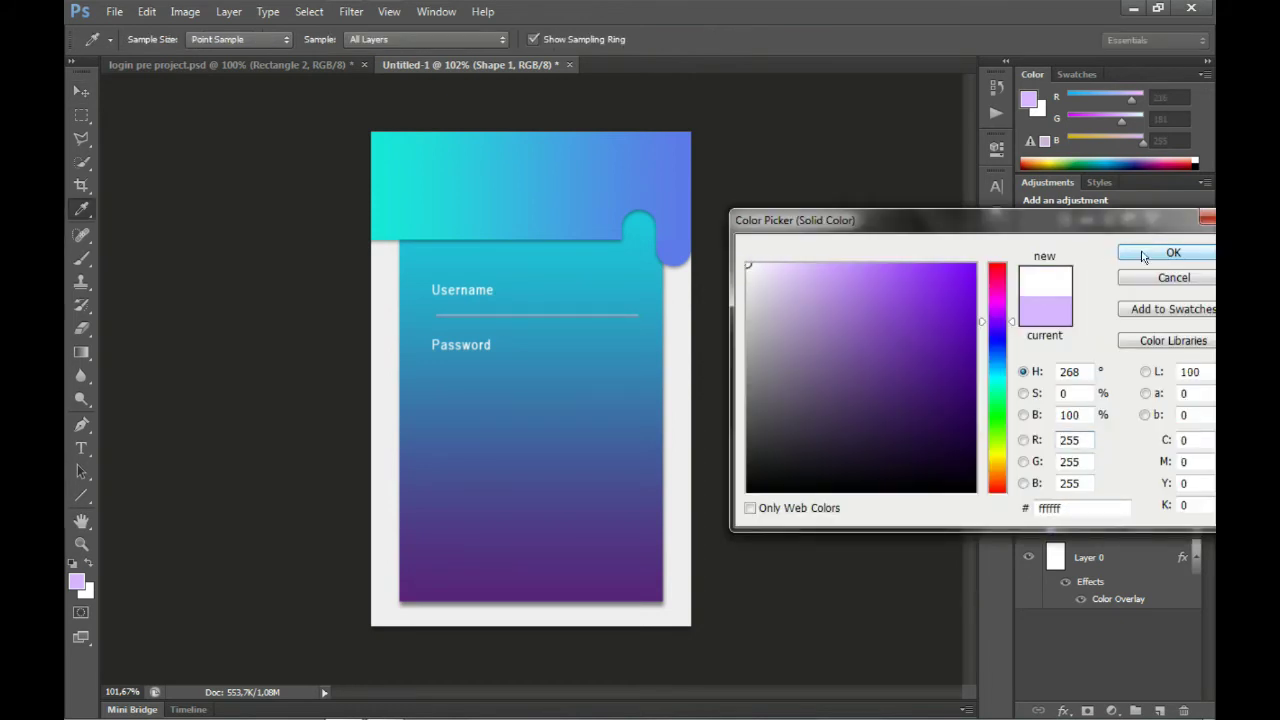
left_click(1145, 253)
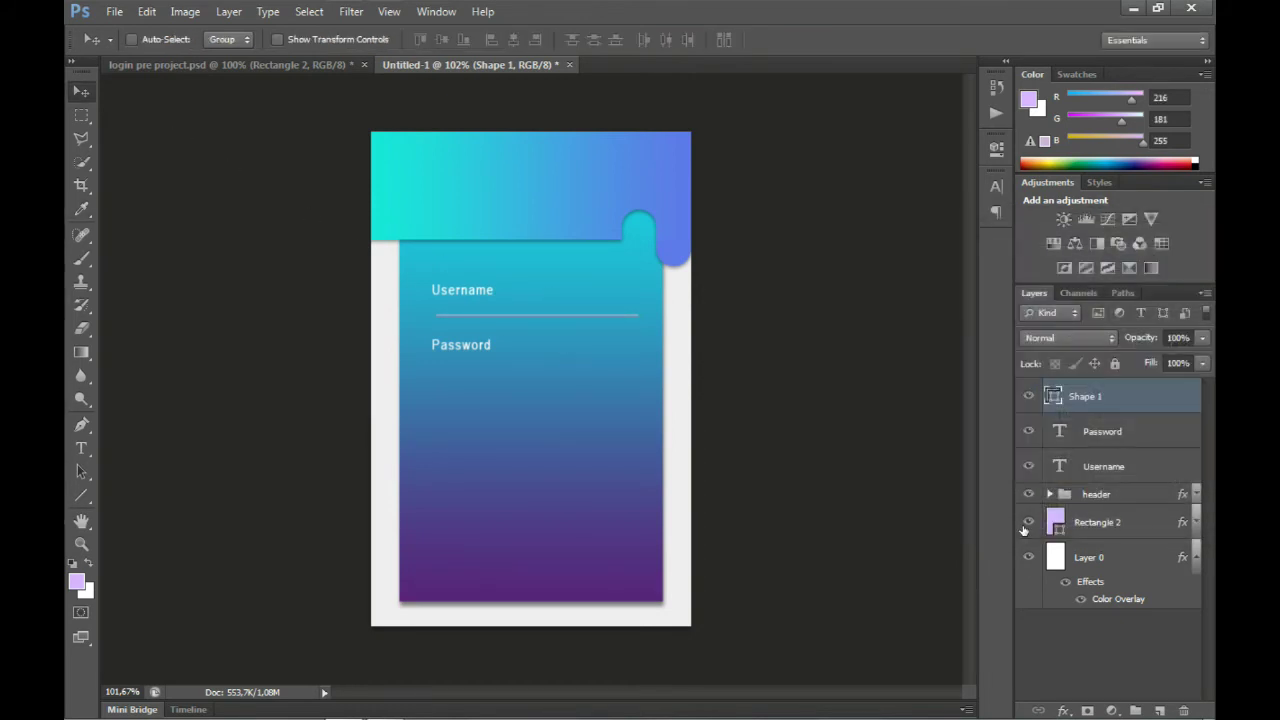
- Centre the white line horizontally on the gradient card, using the card's outline as the selection, and deselect
left_click(1052, 522, "ctrl")
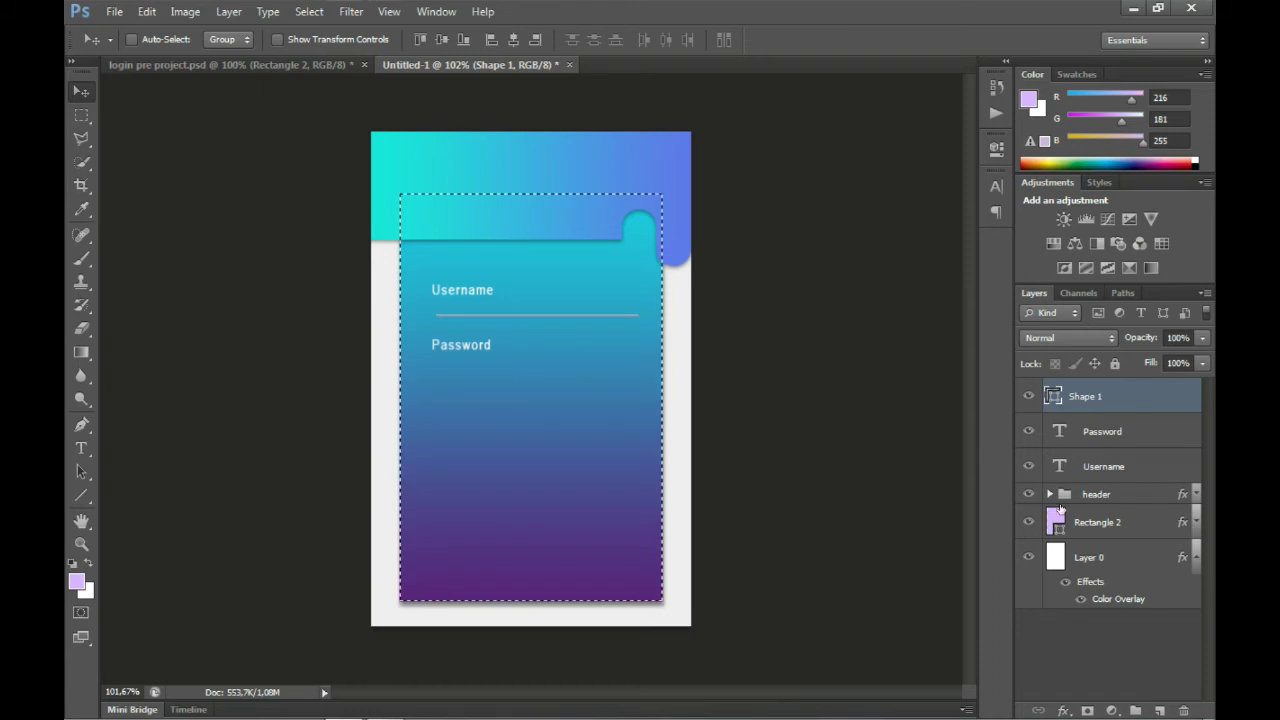
left_click(512, 40)
key("ctrl+d")
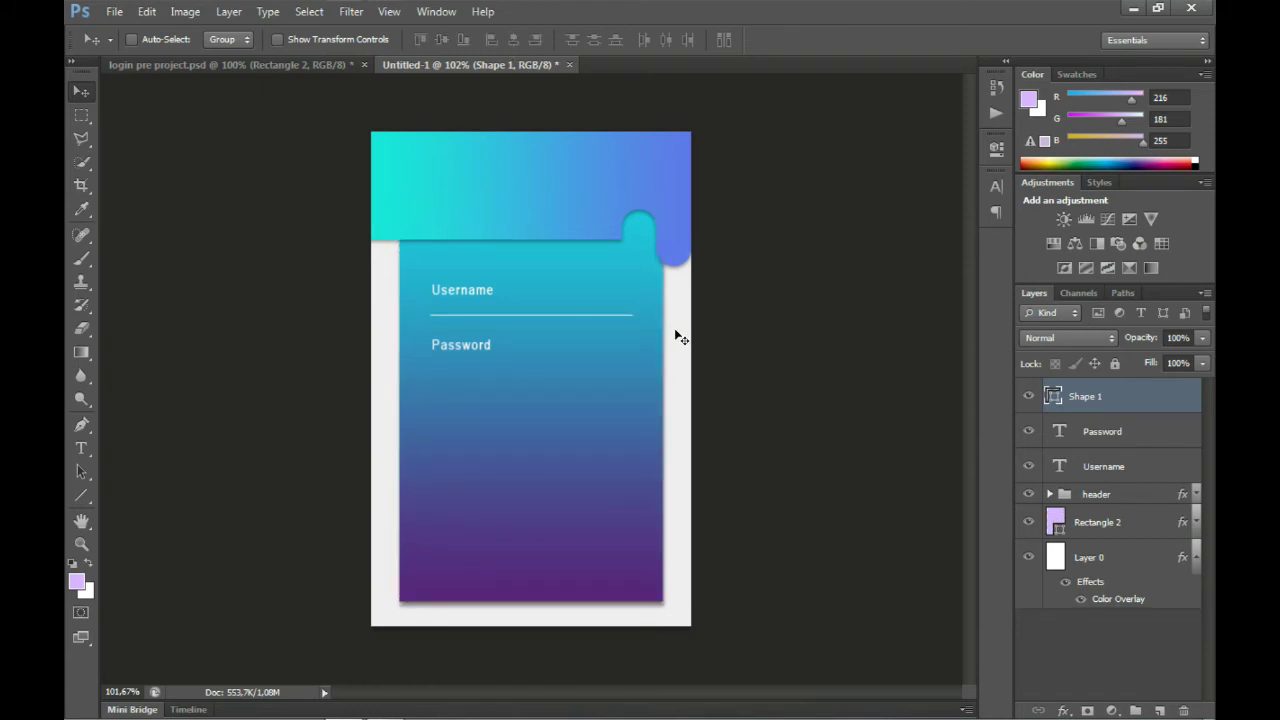
- Align the Username label's left edge with the left end of the white line and deselect
left_click(1053, 398, "ctrl")
left_click(1086, 464)
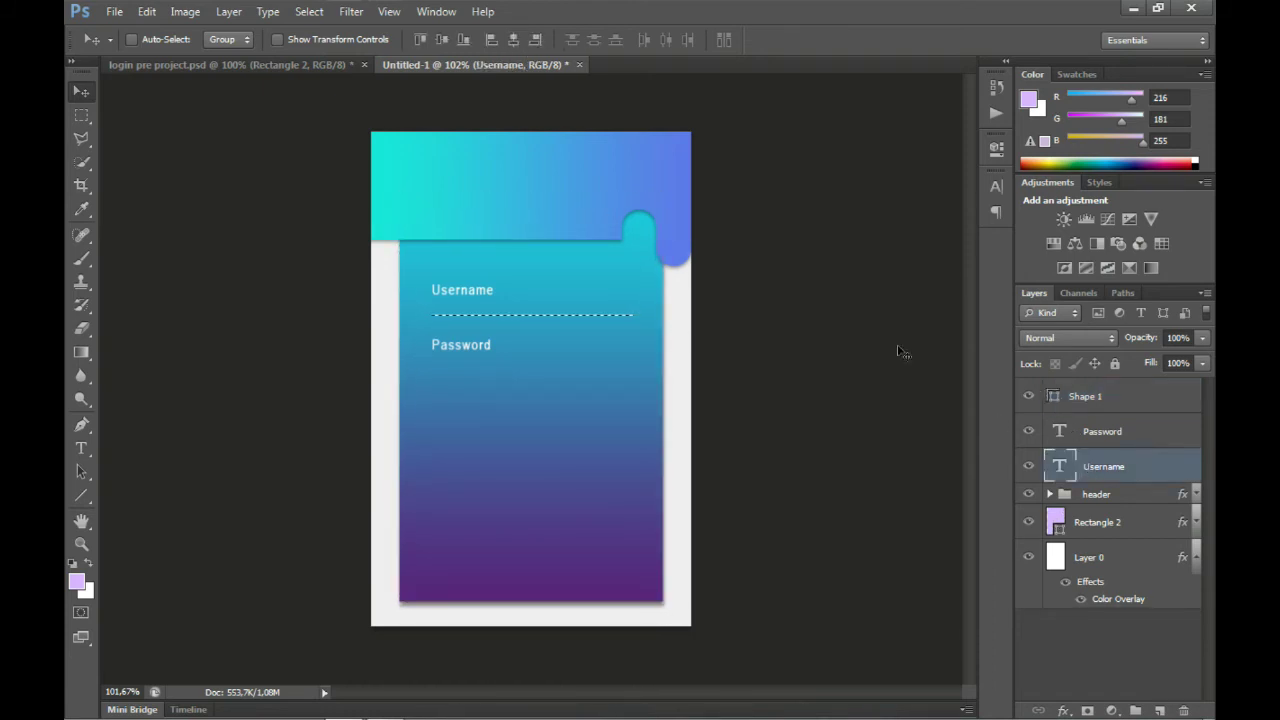
left_click(486, 40)
key("ctrl+d")
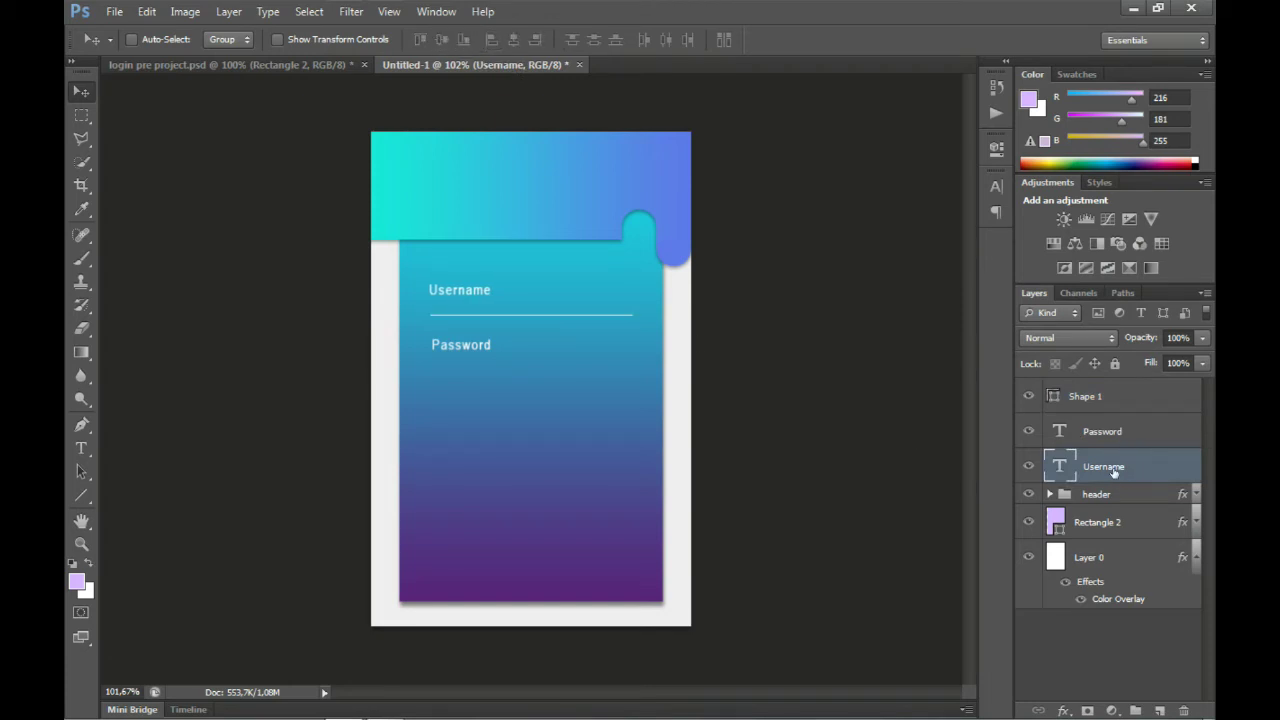
- Reorder the Username layer above Password, and duplicate the line to place its copy above the Password layer and beneath that label
left_click_drag(1116, 484, 1092, 458)
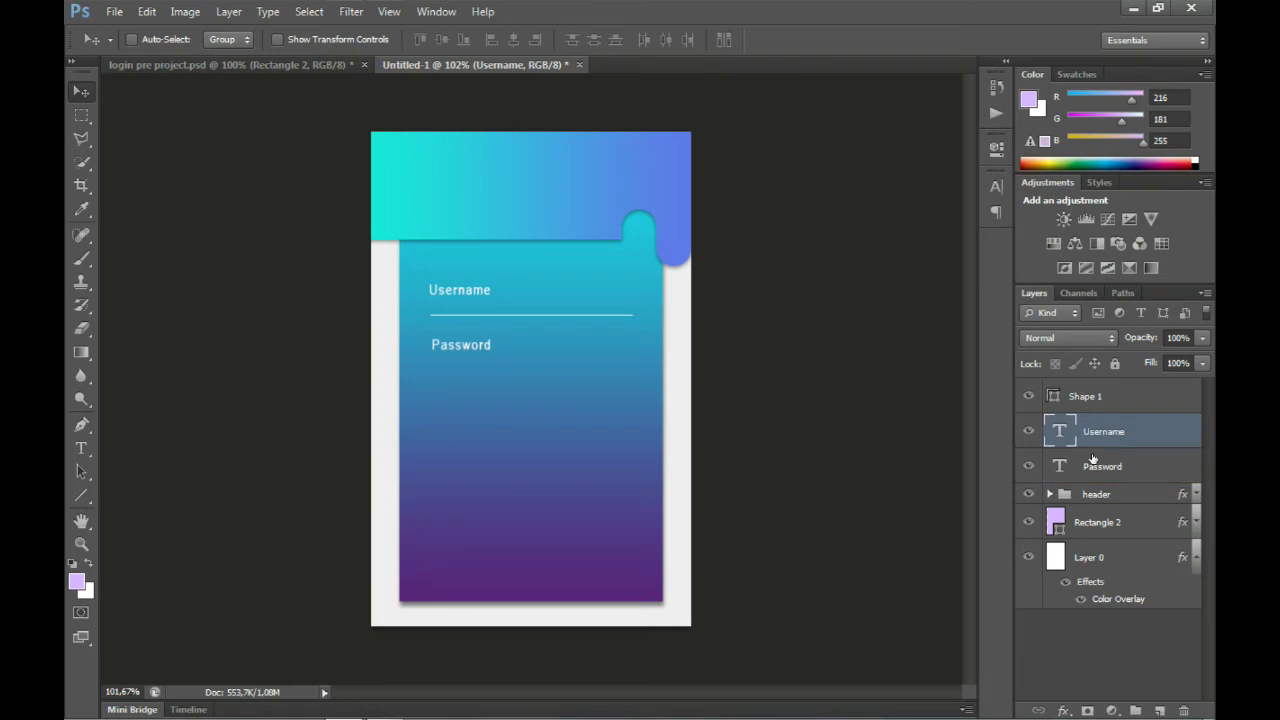
left_click(1082, 405)
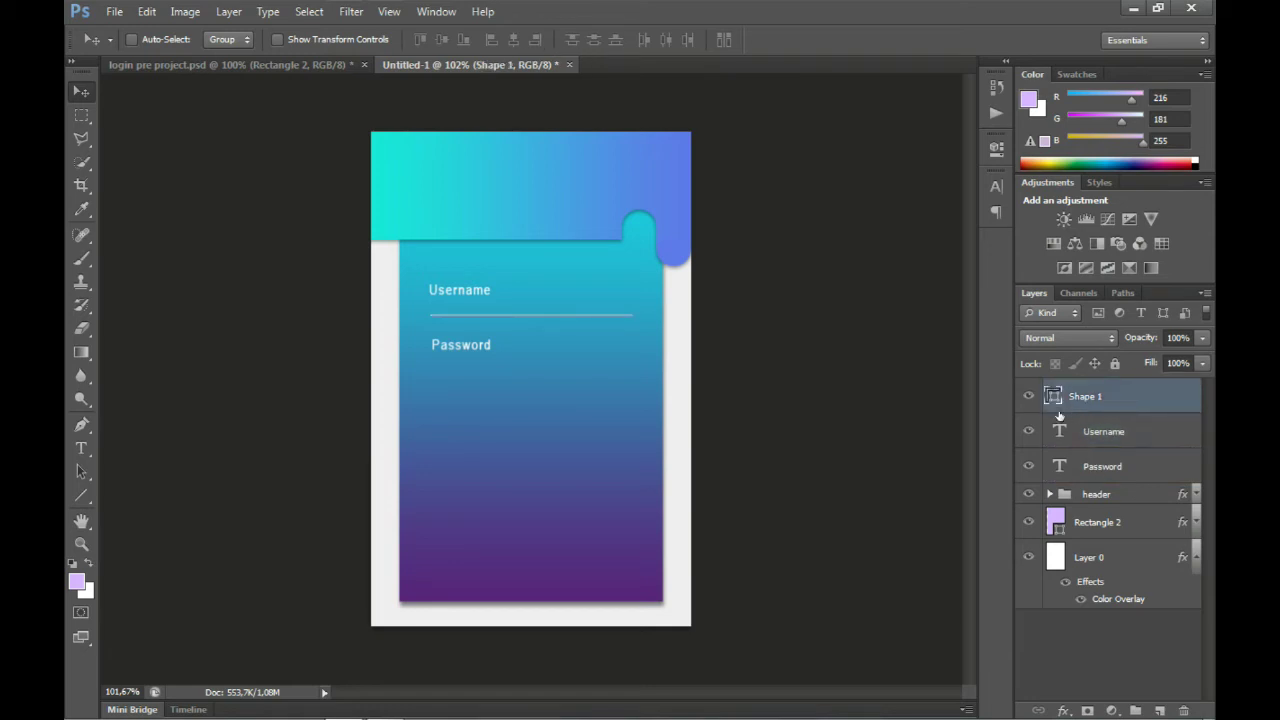
key("ctrl+j")
left_click_drag(1071, 412, 1082, 484)
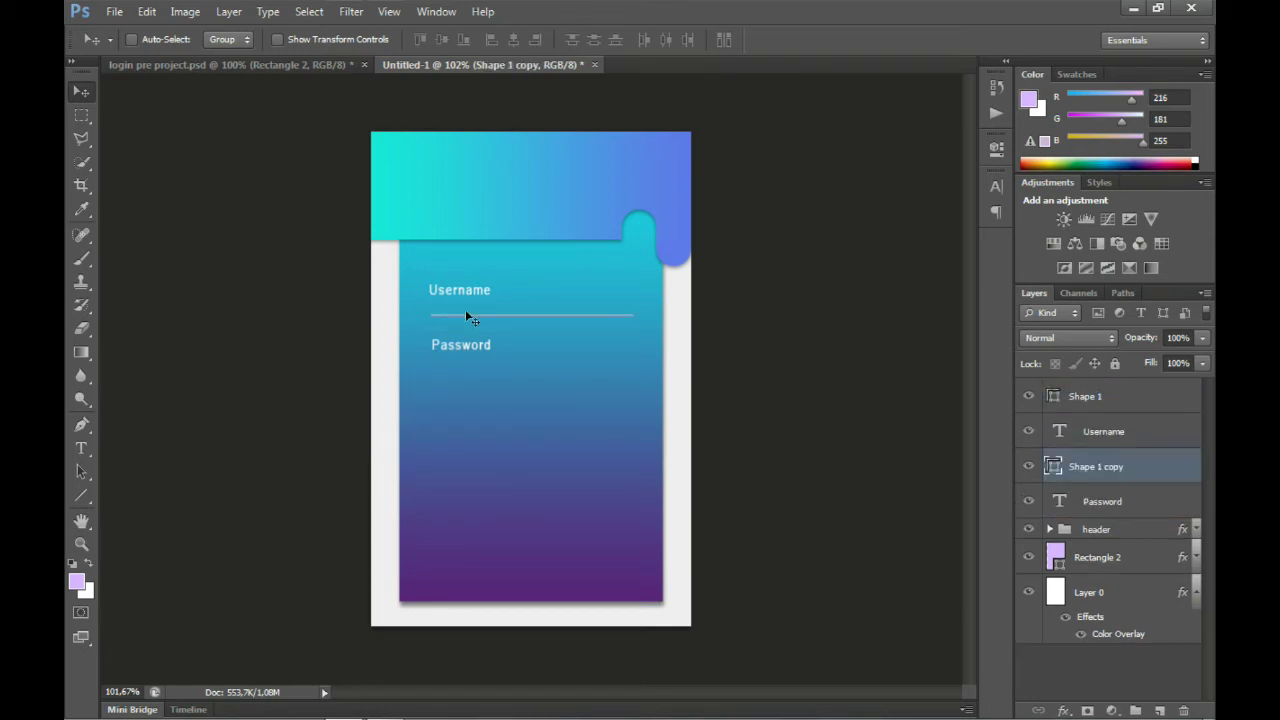
left_click_drag(490, 312, 511, 377)
- Lower the Username underline slightly, and nudge the Password label together with its underline down to even out the spacing
left_click(1092, 403)
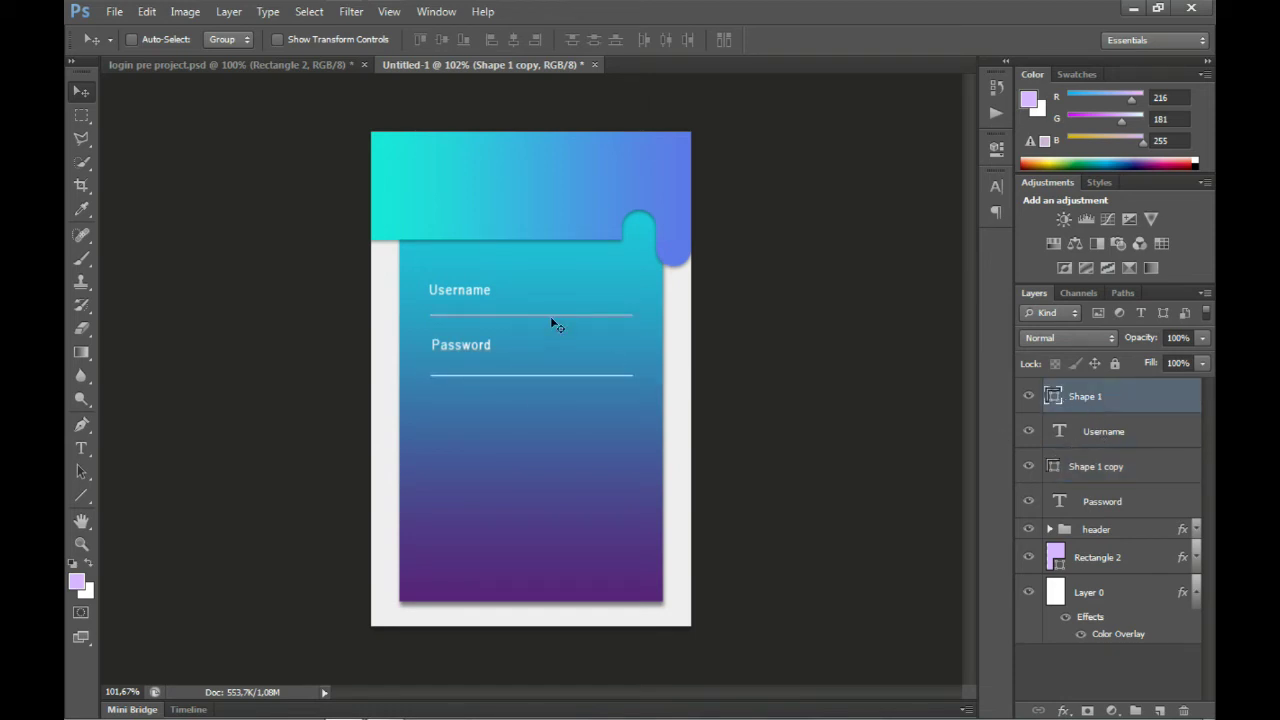
left_click_drag(551, 318, 549, 321)
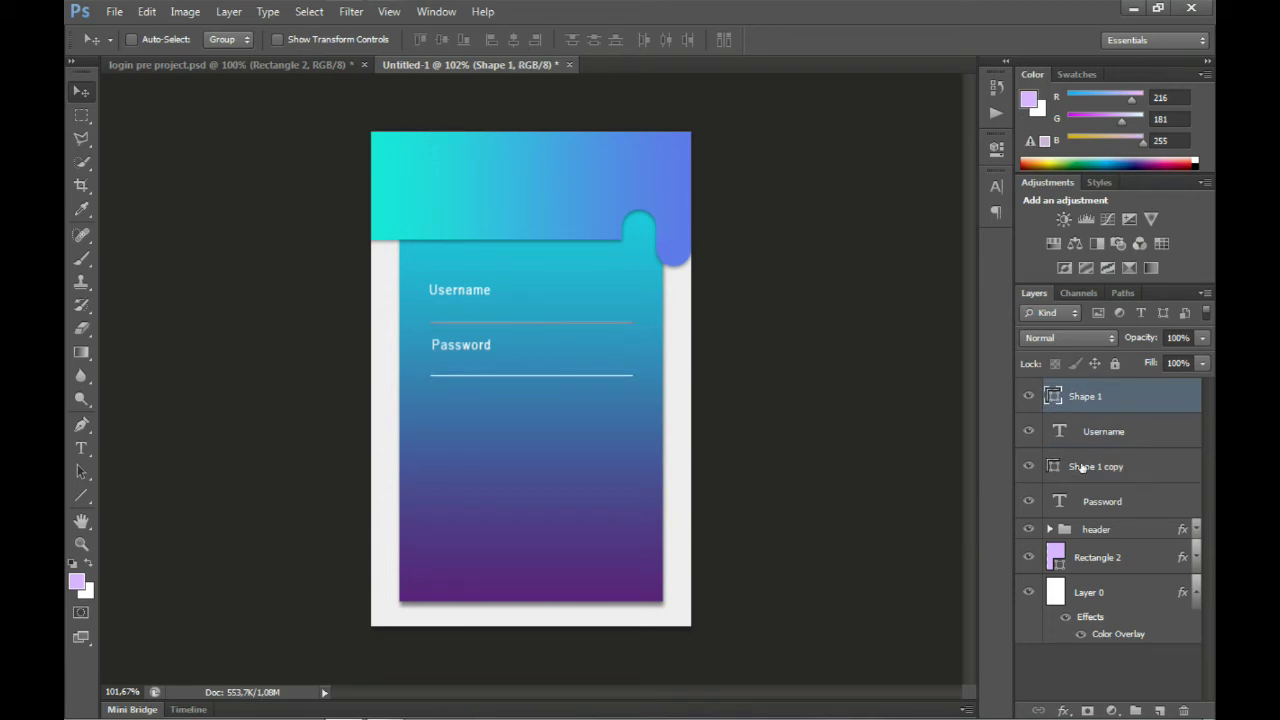
left_click(1082, 467)
left_click(1095, 500, "shift")
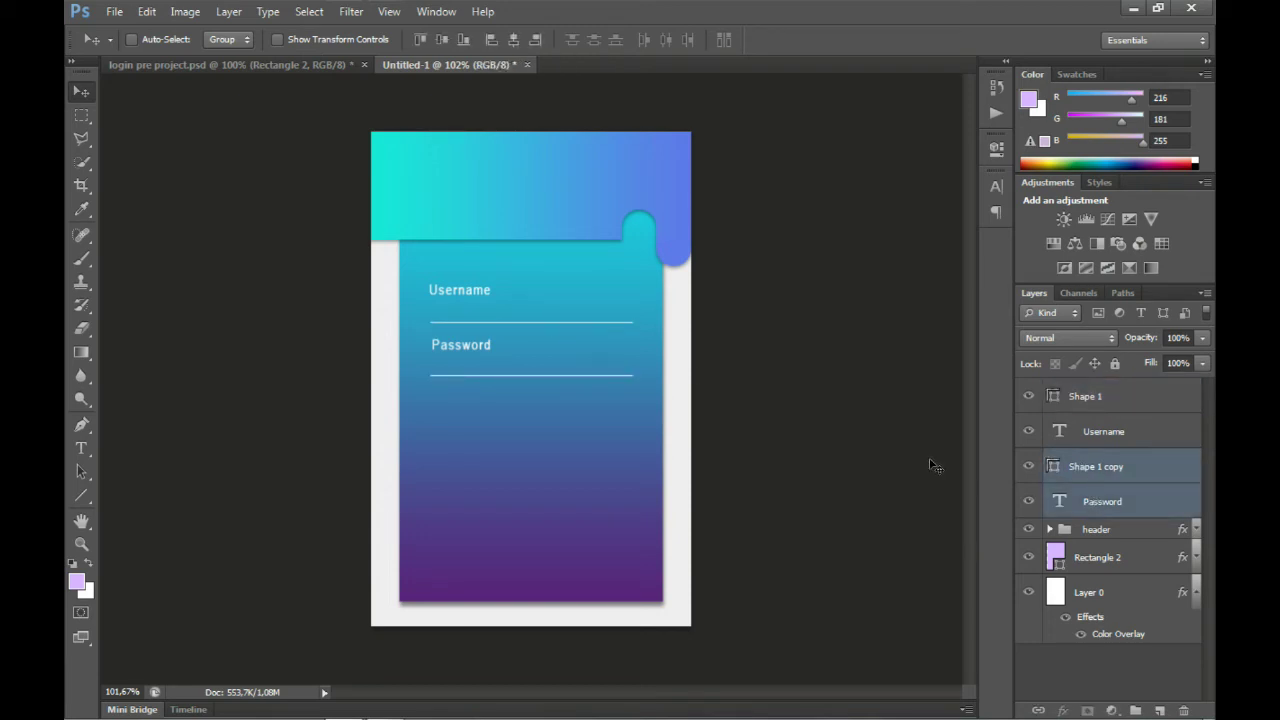
key("Down")
key("Down")
key("Down")
key("Down")
key("Down")
key("Down")
key("Down")
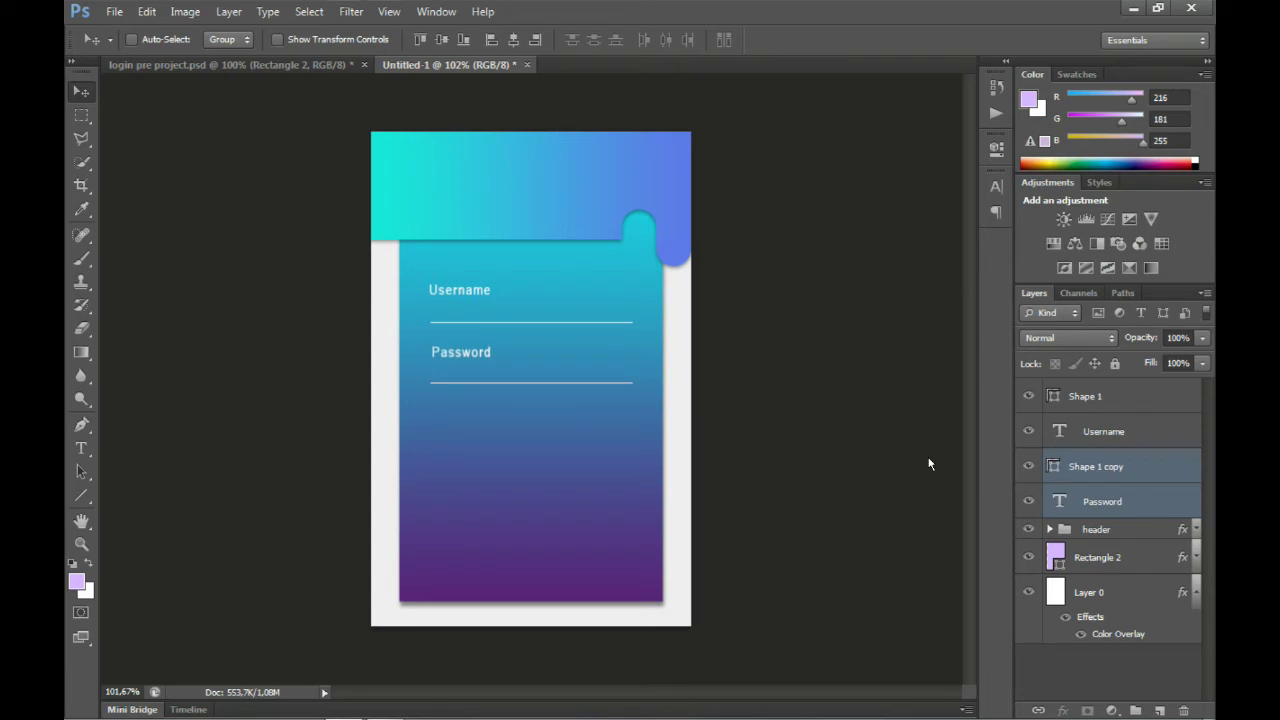
key("Down")
key("Down")
- Align the Password label's left edge with the left end of its underline
key("alt+[")
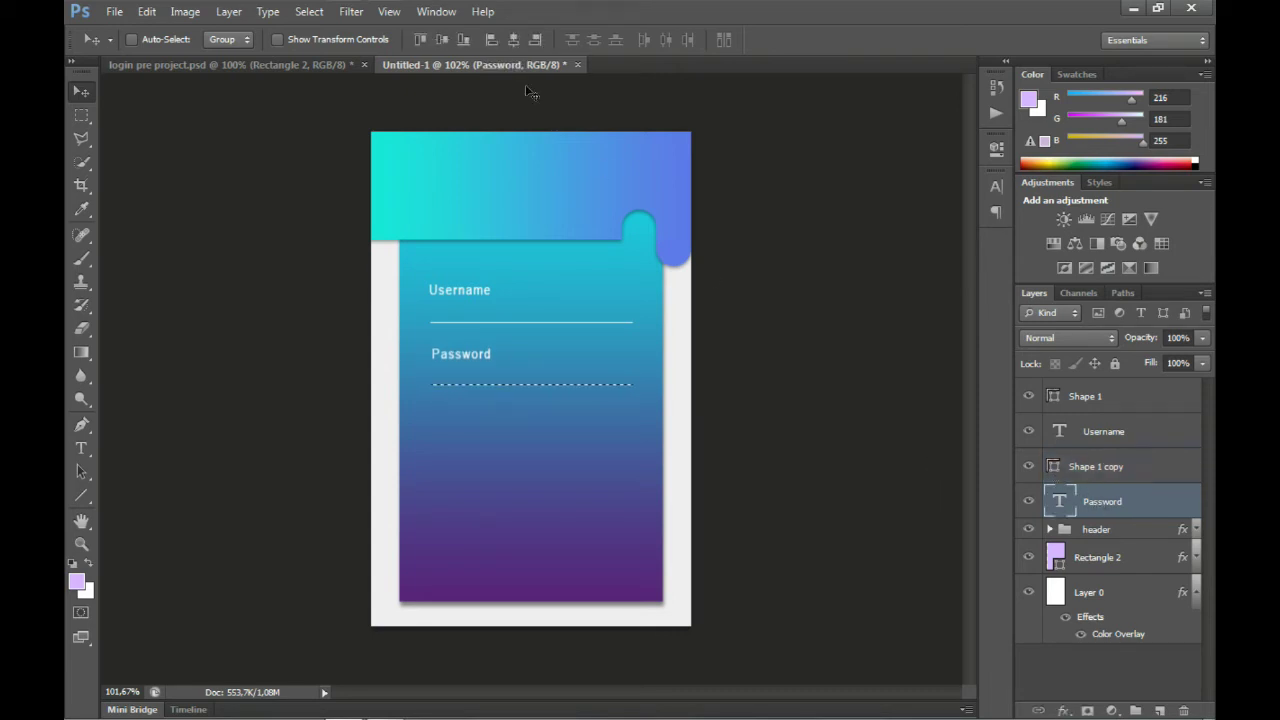
left_click(485, 40)
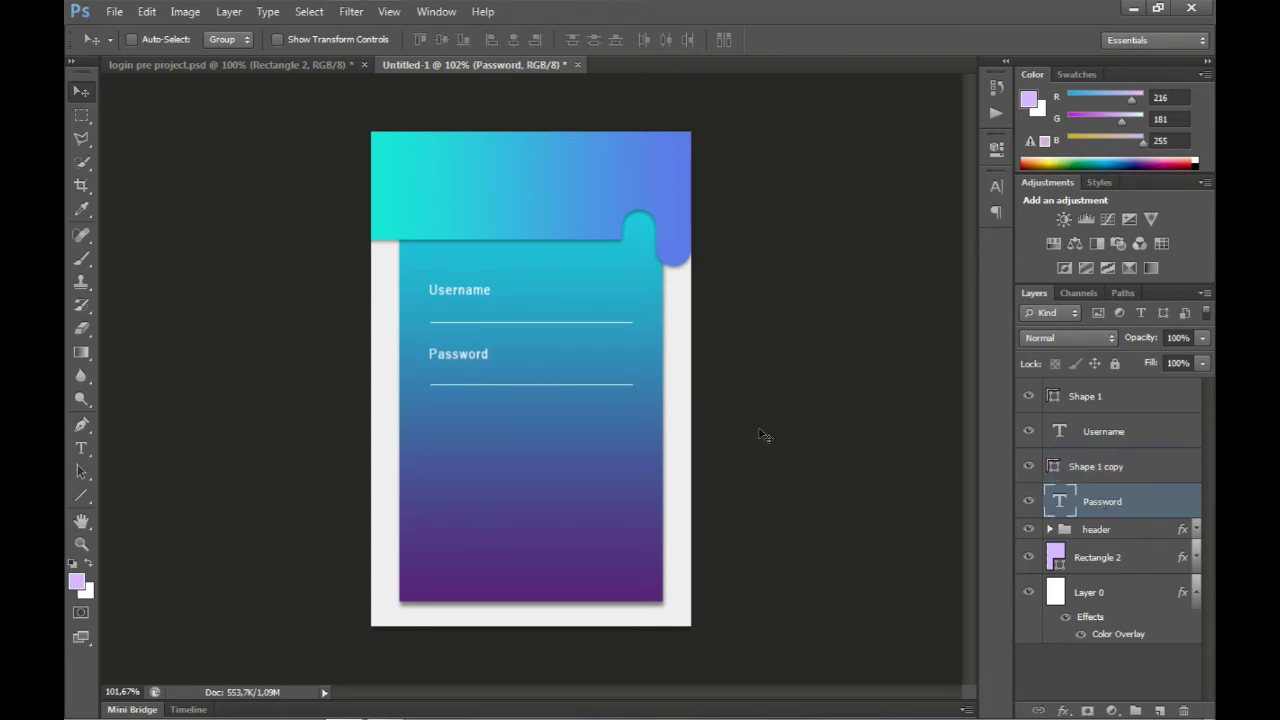
- Group both labels and their underlines as "user & password", and move the group lower on the card
left_click(1074, 394)
left_click(1110, 503, "shift")
key("ctrl+g")
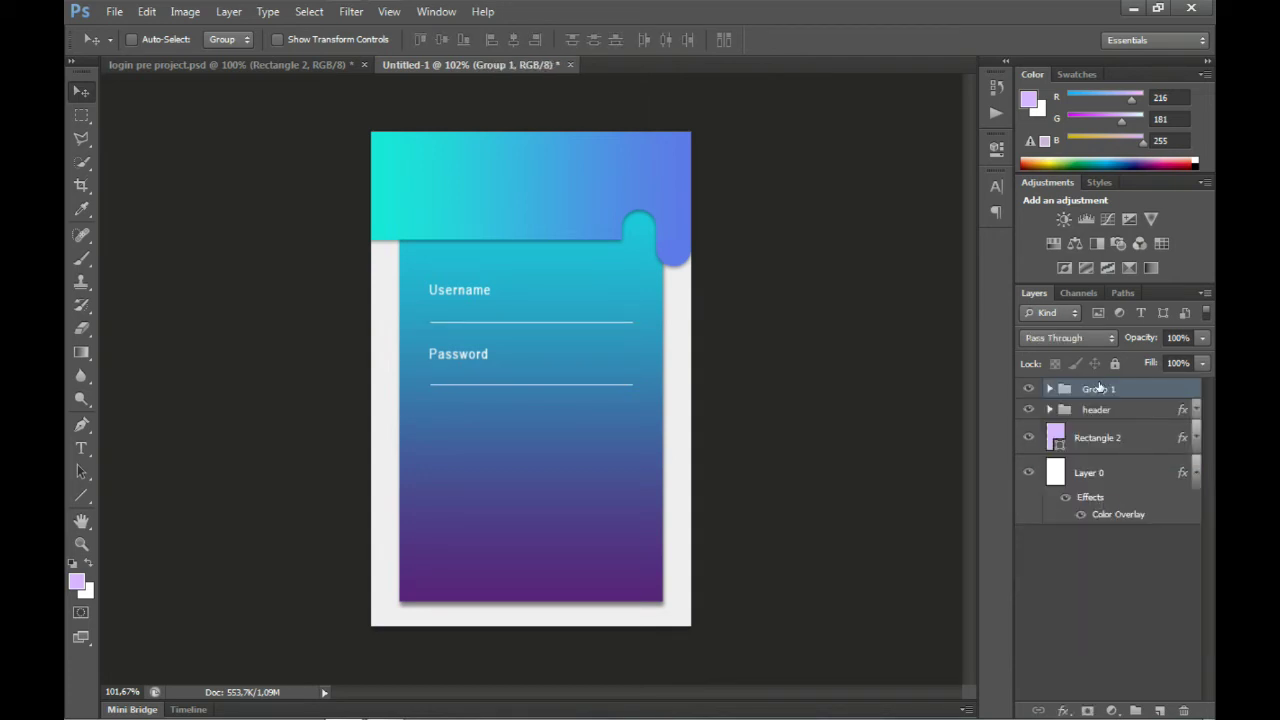
double_click(1099, 388)
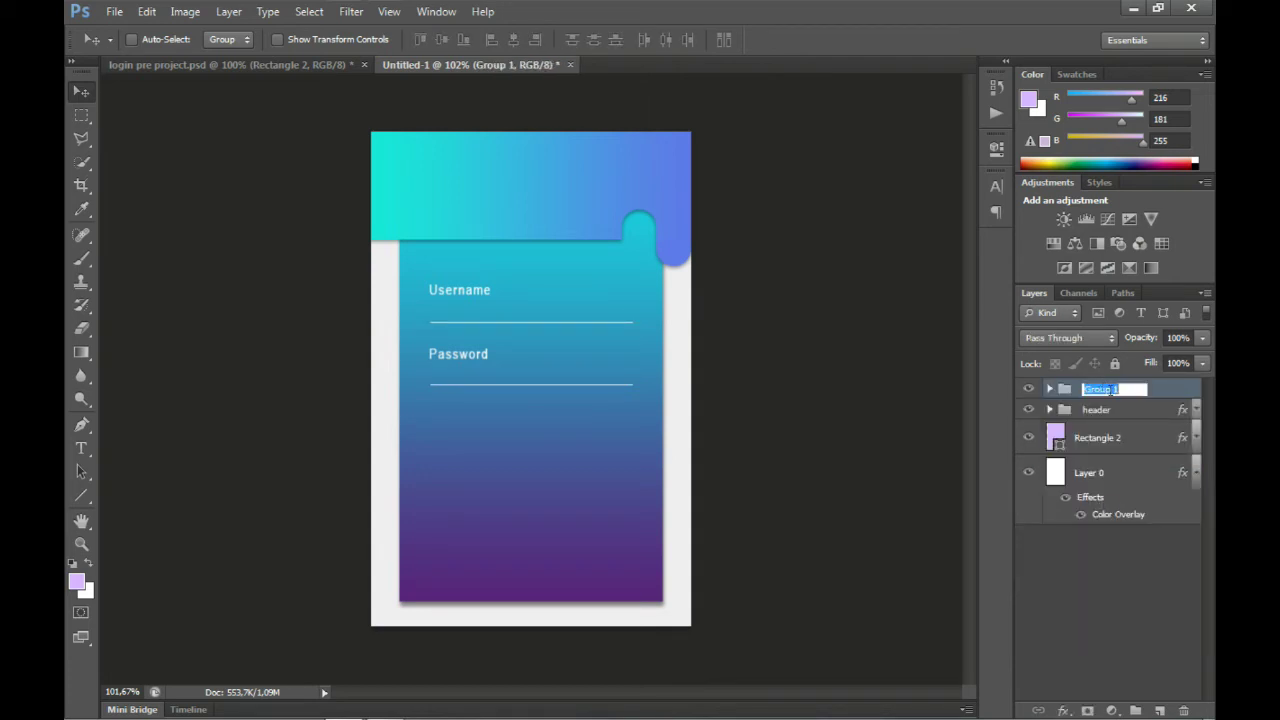
type("user & password")
key("Return")
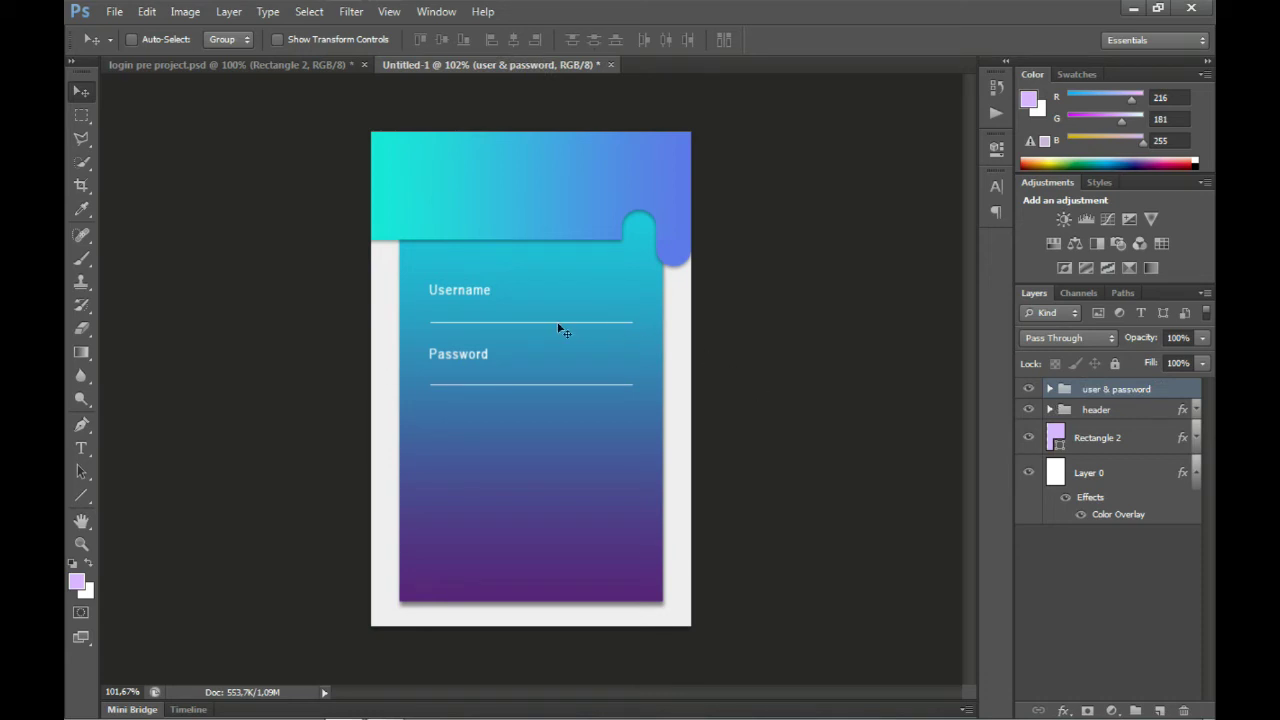
left_click_drag(557, 324, 570, 368)
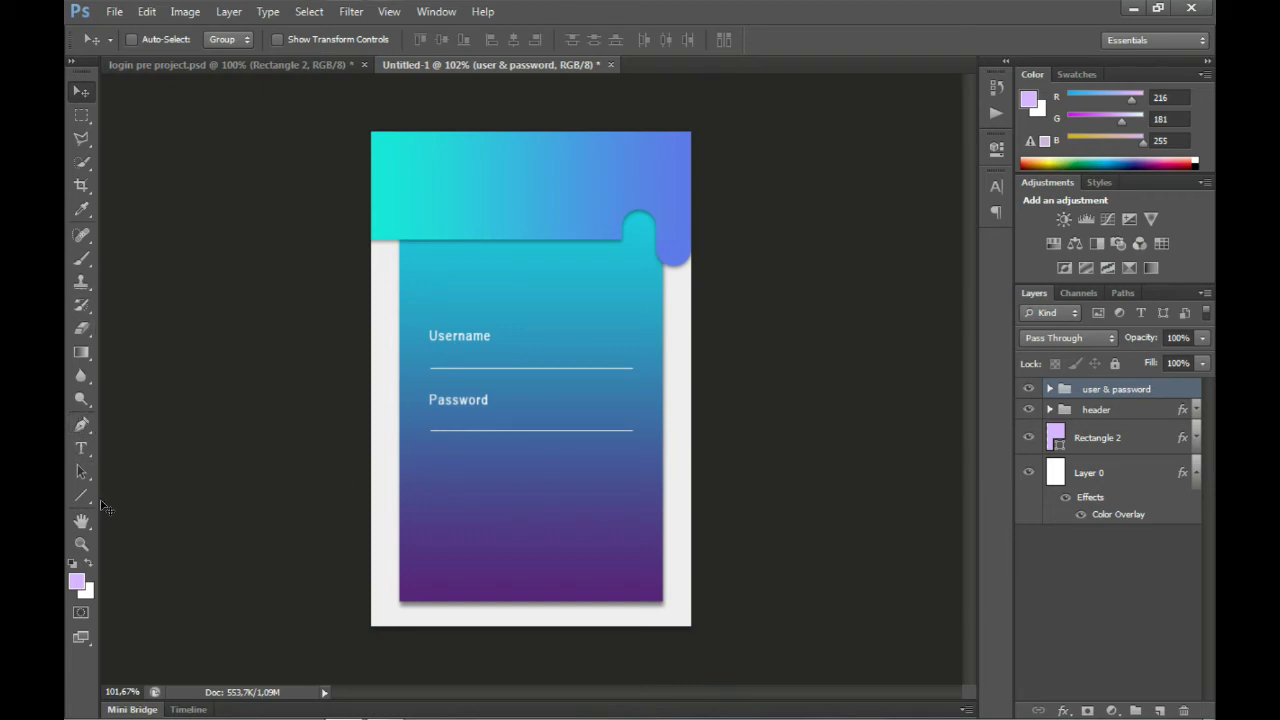
- Draw a wide, low button rectangle on the card below the Password underline
left_click(83, 496)
right_click(83, 496)
left_click(148, 492)
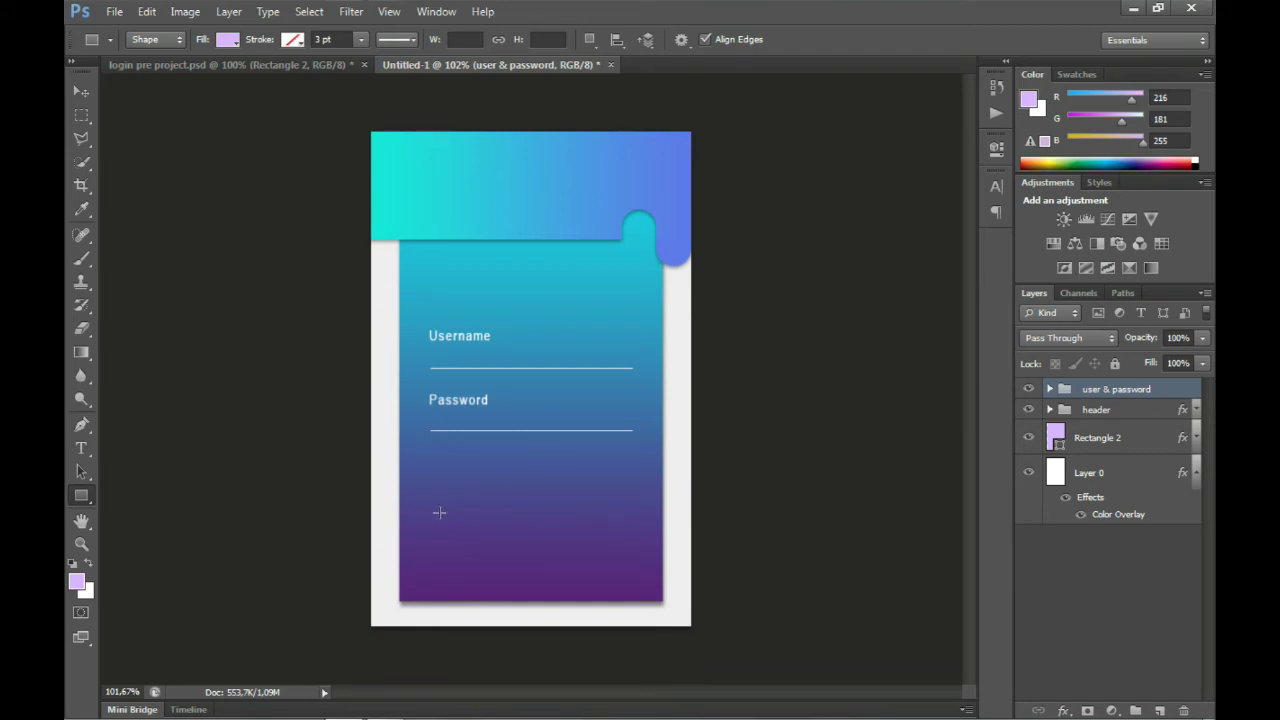
left_click_drag(435, 516, 441, 518)
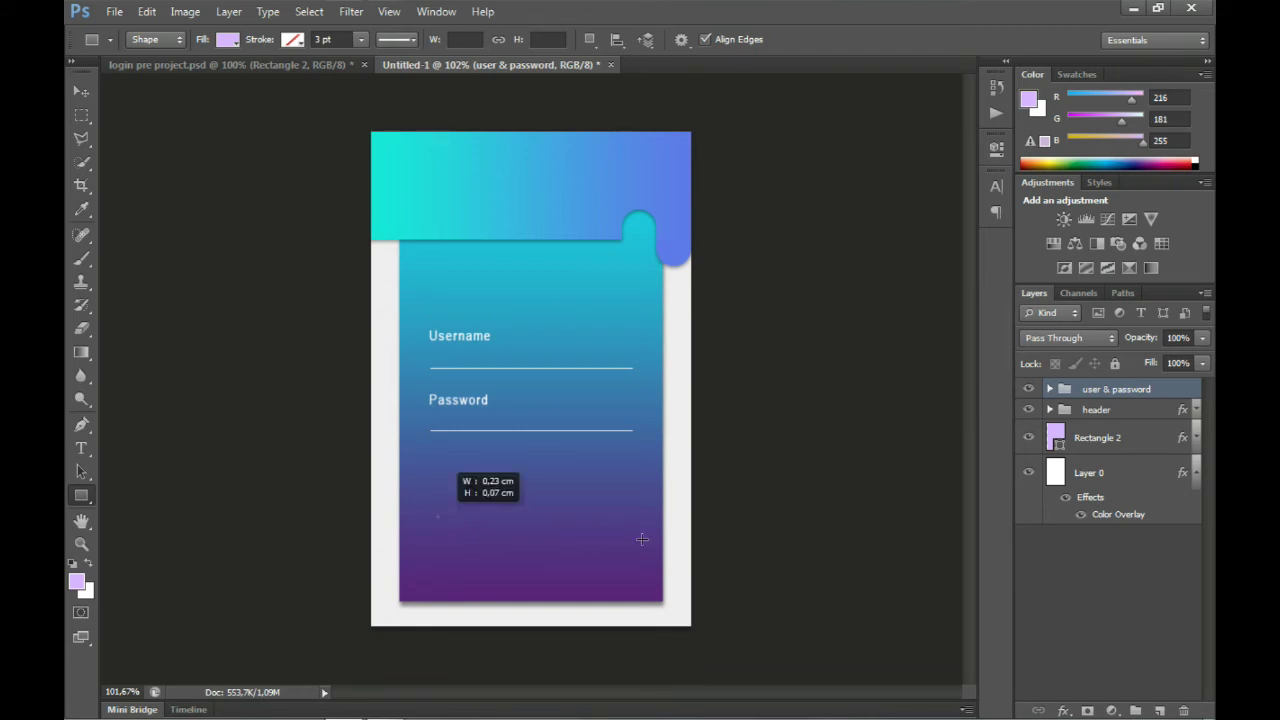
left_click_drag(620, 541, 626, 546)
- Add a Gradient Overlay to the button rectangle and choose the teal-to-blue "button" gradient preset
right_click(1035, 471)
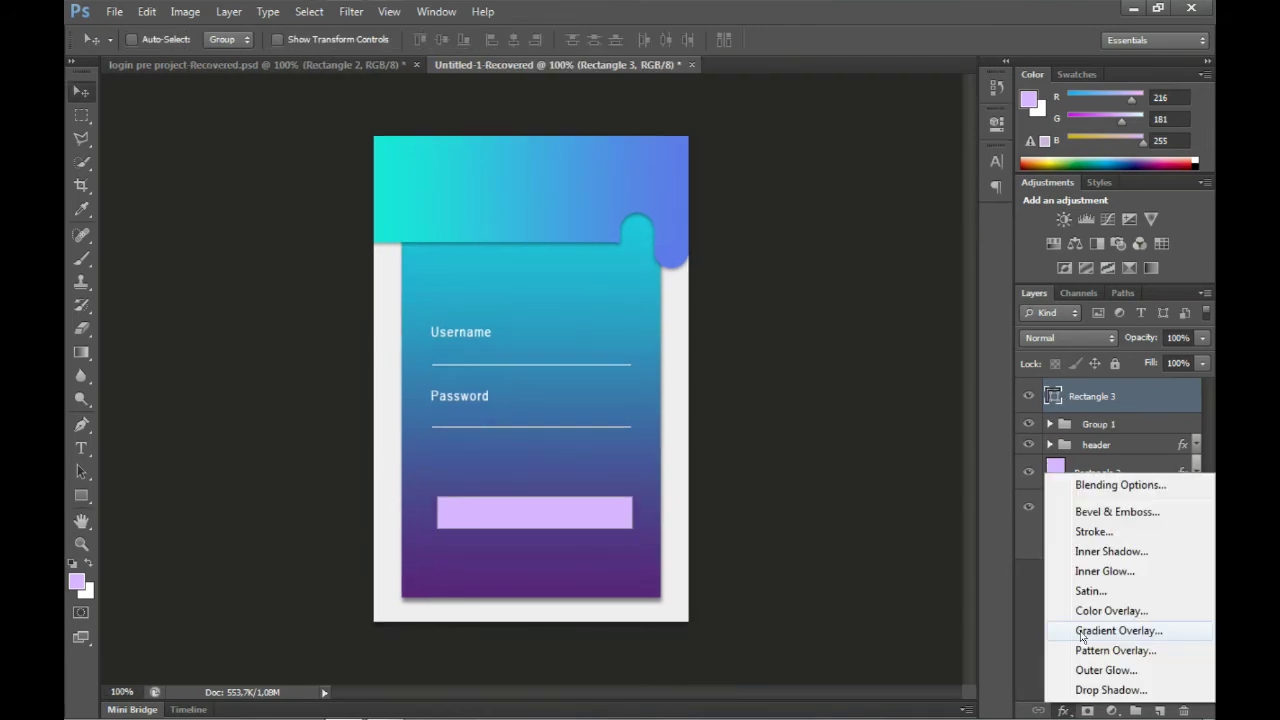
left_click(1110, 631)
left_click(385, 253)
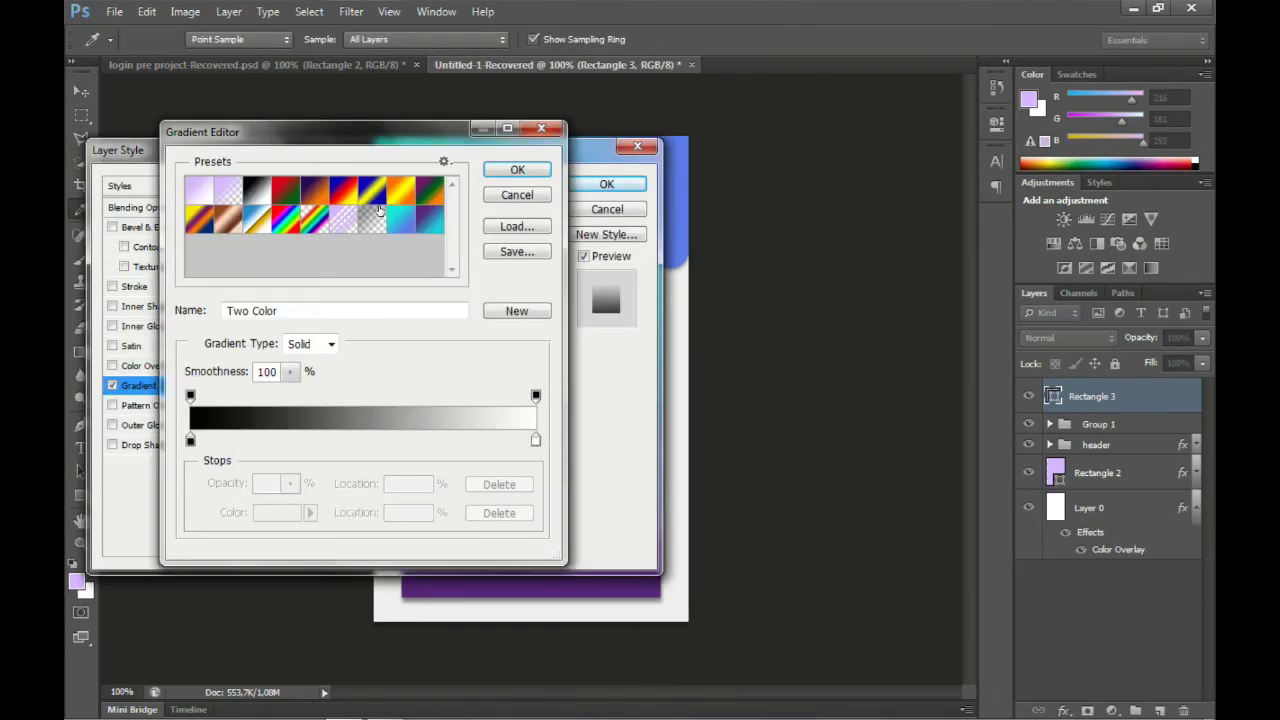
left_click(514, 177)
left_click_drag(523, 148, 1140, 90)
left_click(1047, 195)
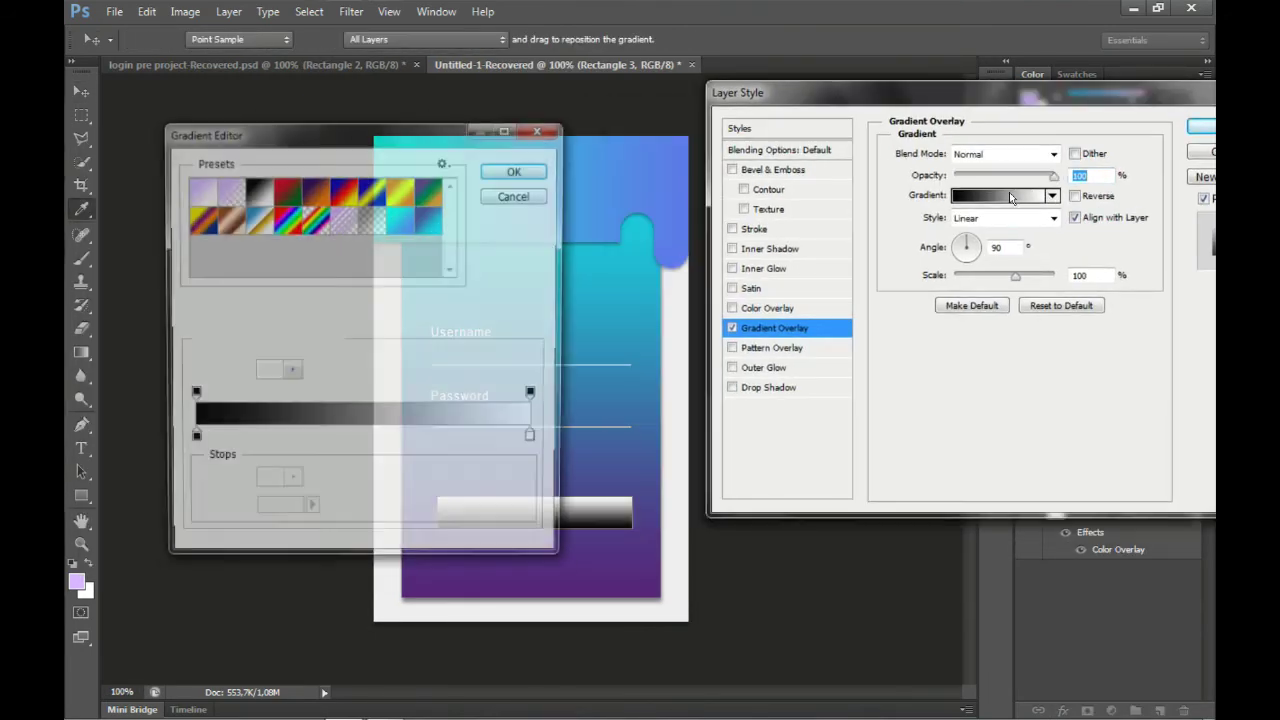
left_click_drag(417, 134, 1047, 106)
left_click(1029, 201)
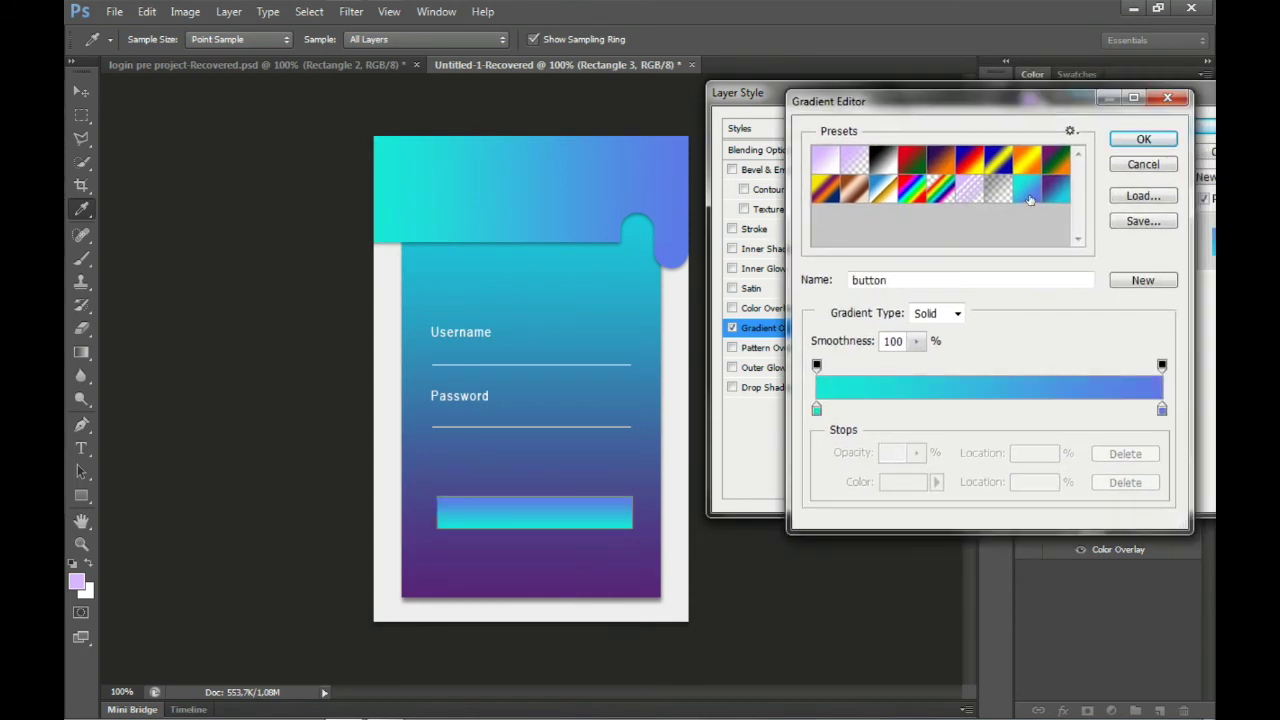
- Check the button gradient's stop colours, keeping 17ead9 at 0% and 6078ea at 100%, and accept the gradient
left_click(816, 409)
left_click(898, 481)
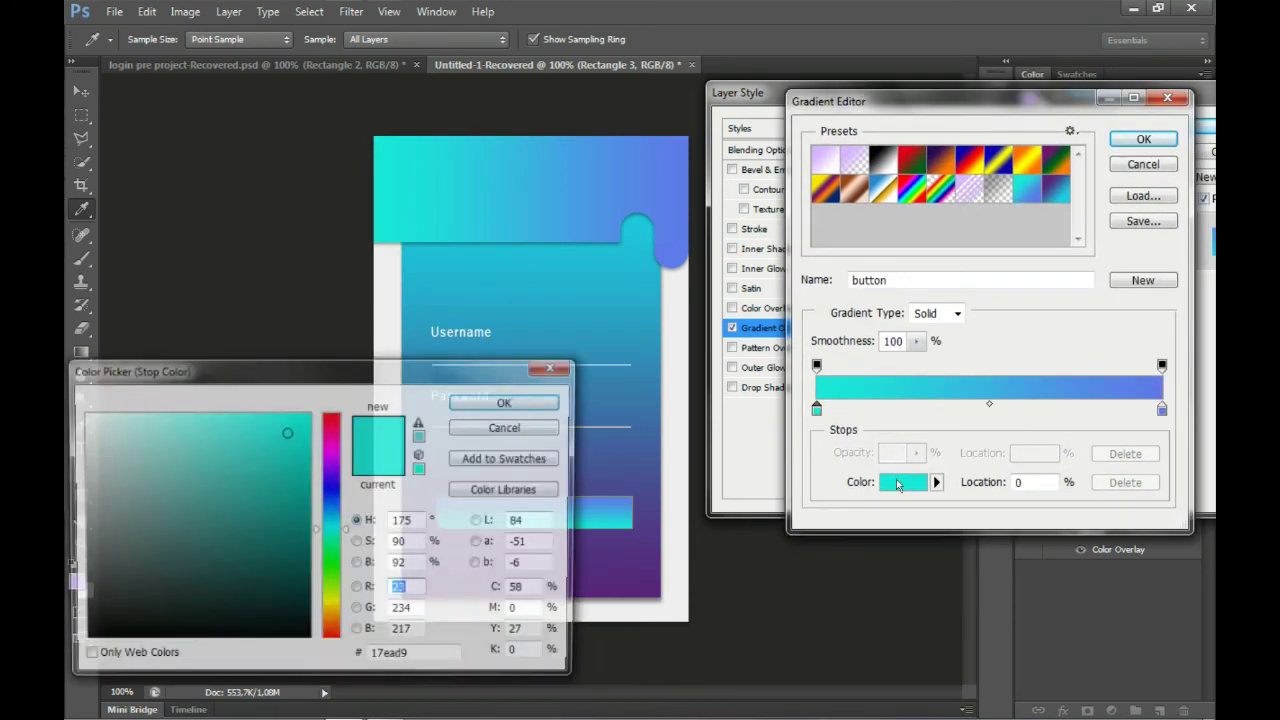
double_click(407, 657)
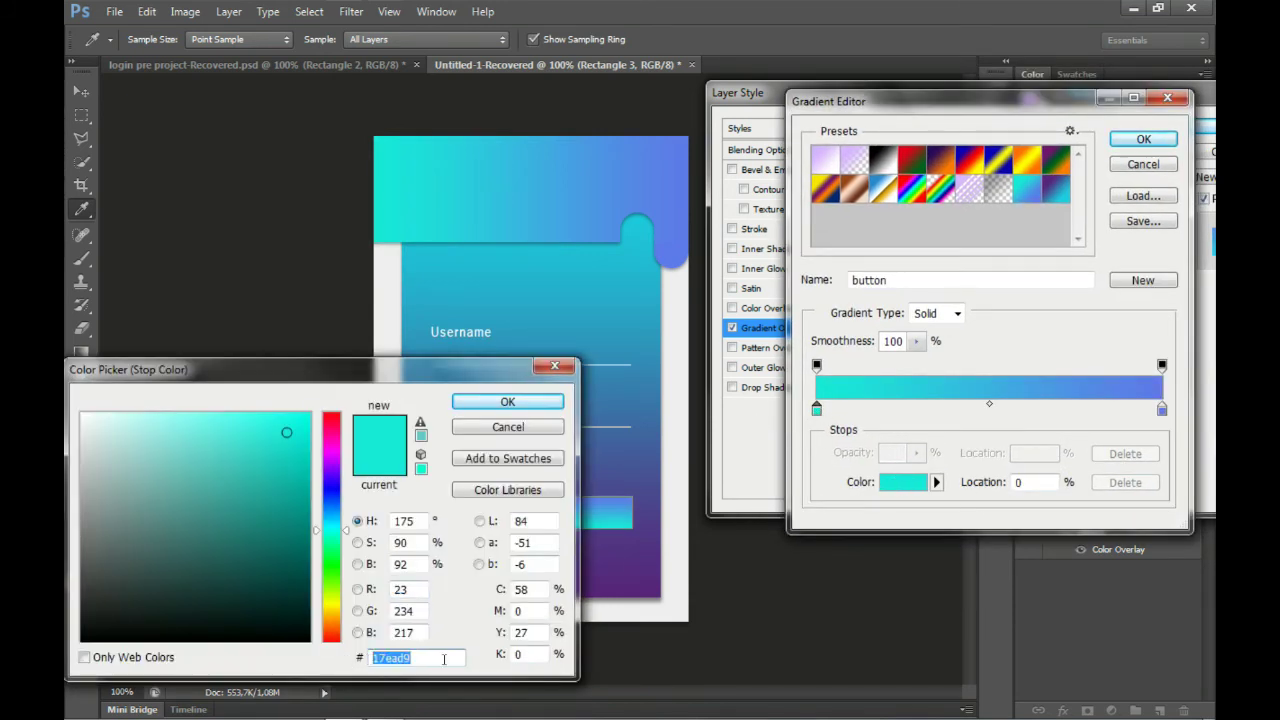
left_click(508, 401)
left_click(1161, 409)
left_click(903, 482)
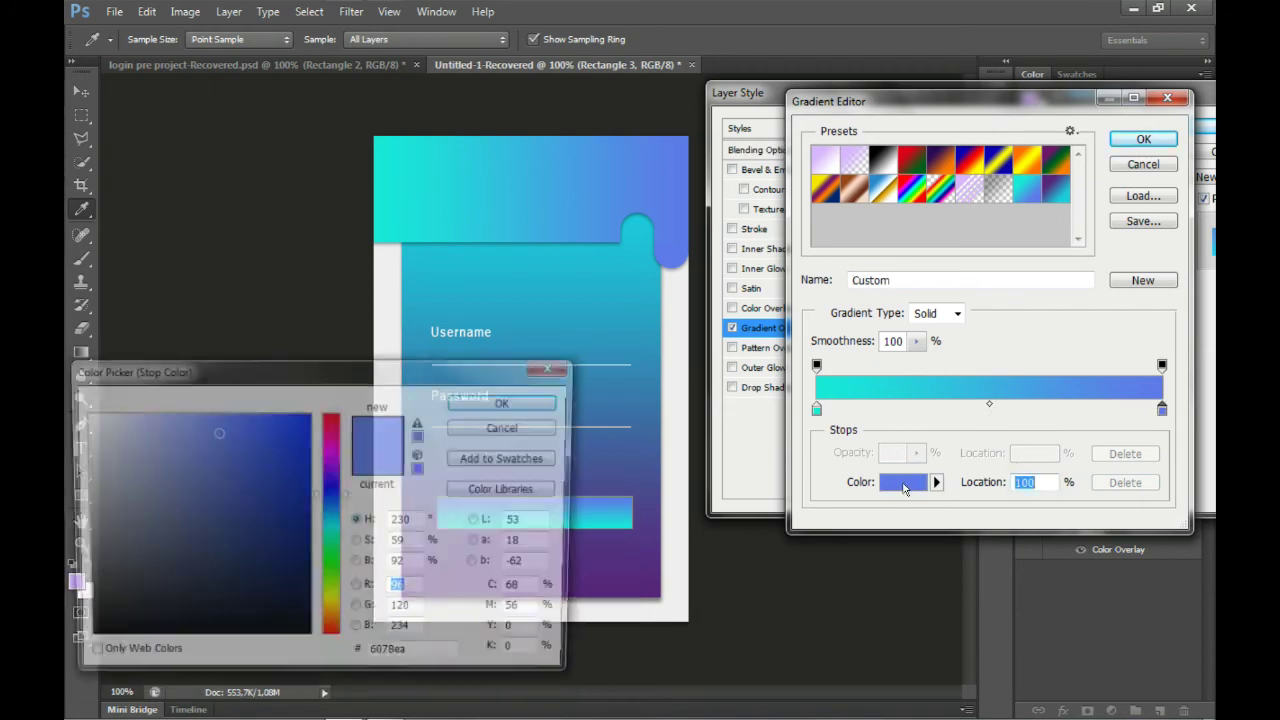
left_click(433, 657)
double_click(433, 657)
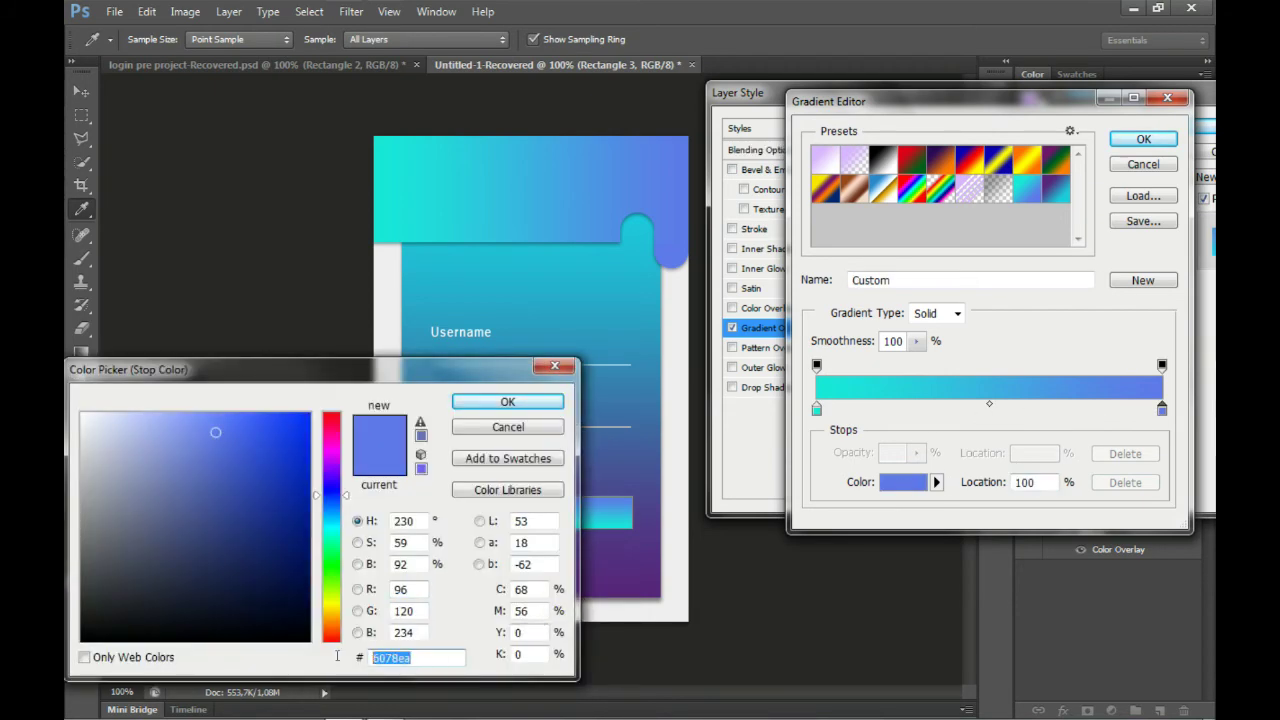
left_click(508, 401)
left_click(1125, 142)
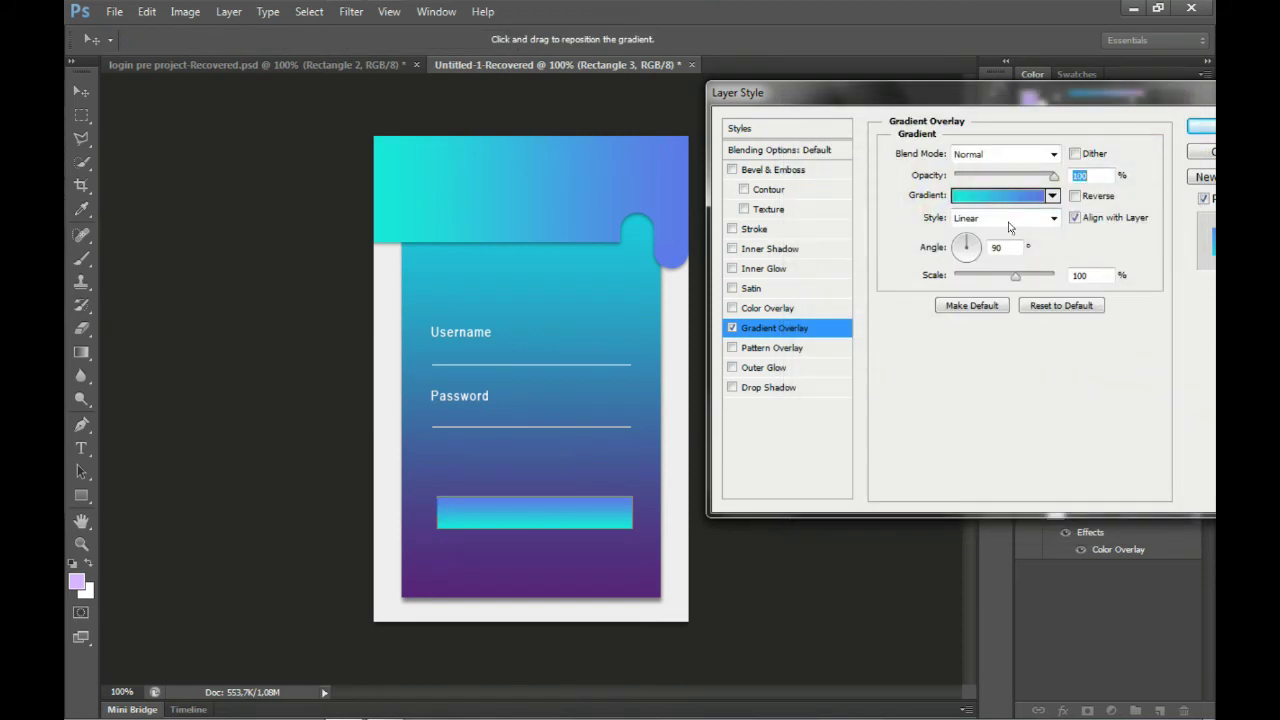
- Rotate the button's gradient overlay to run almost horizontally from blue to teal, accept it and collapse the layer's effects list
left_click(964, 245)
mouse_move(960, 243)
left_mouse_down()
mouse_move(980, 243)
mouse_move(953, 250)
left_mouse_up()
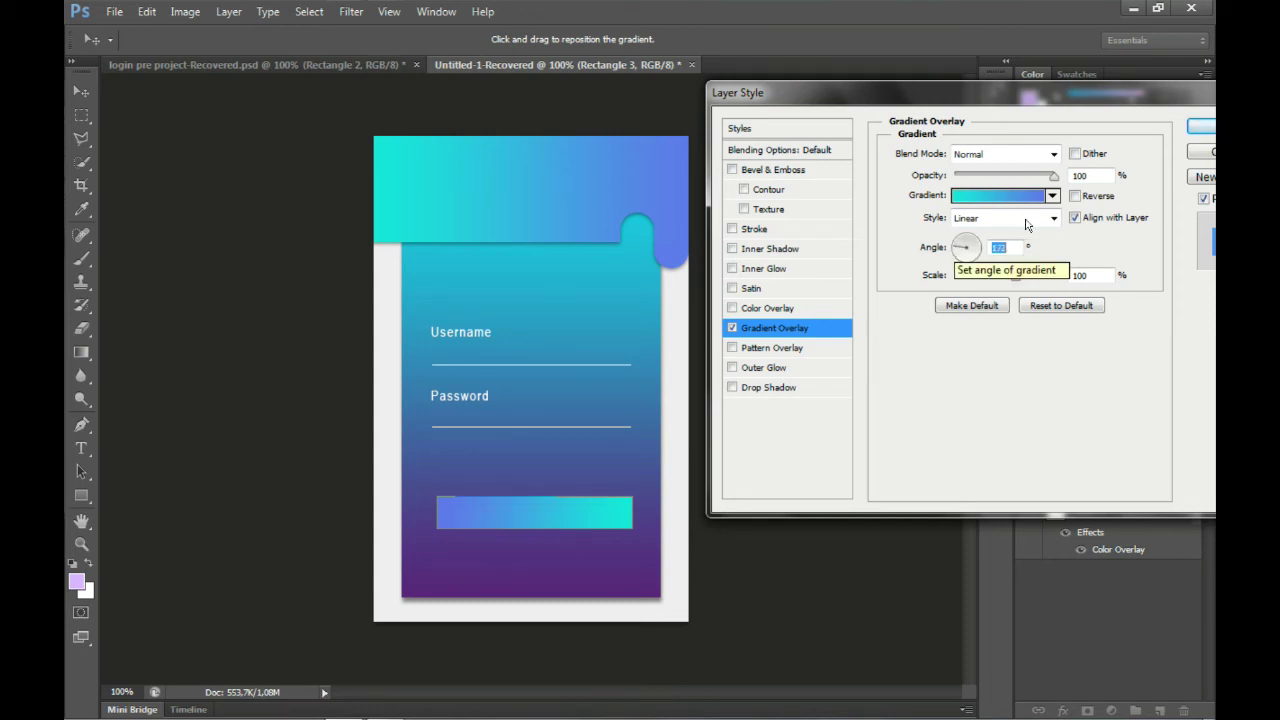
left_click(1200, 126)
left_click(1195, 399)
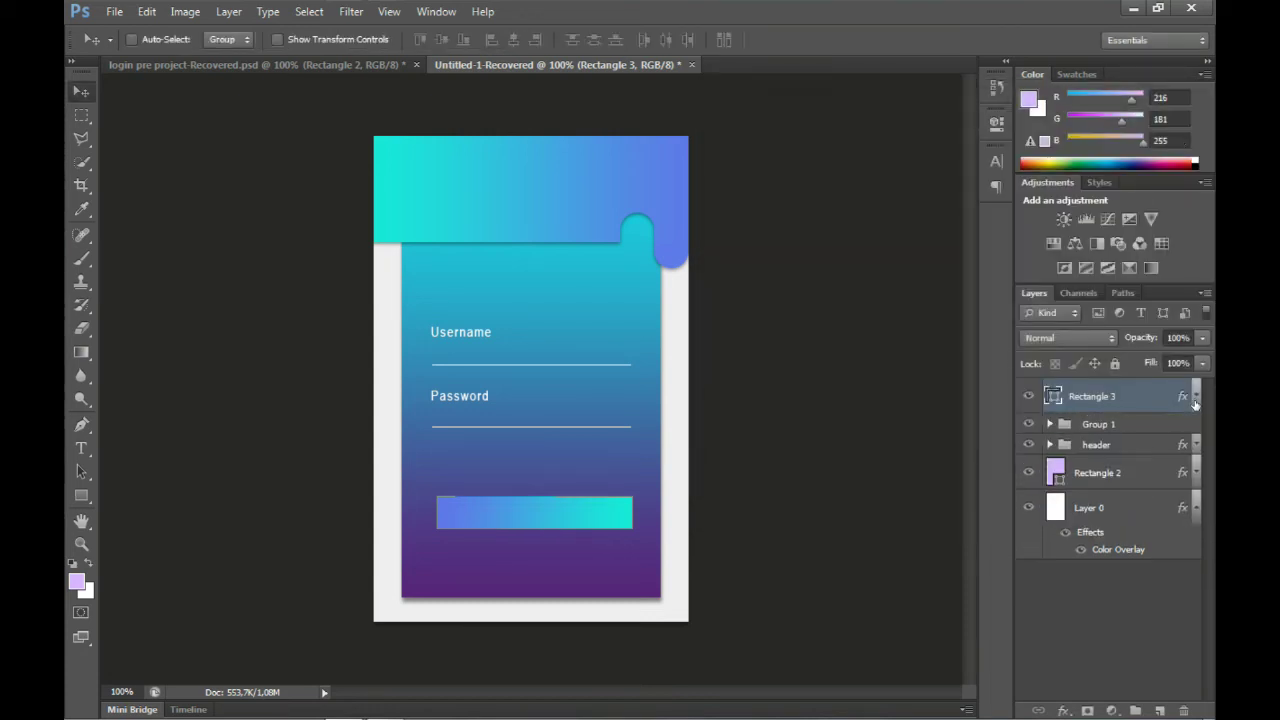
left_click(1133, 424)
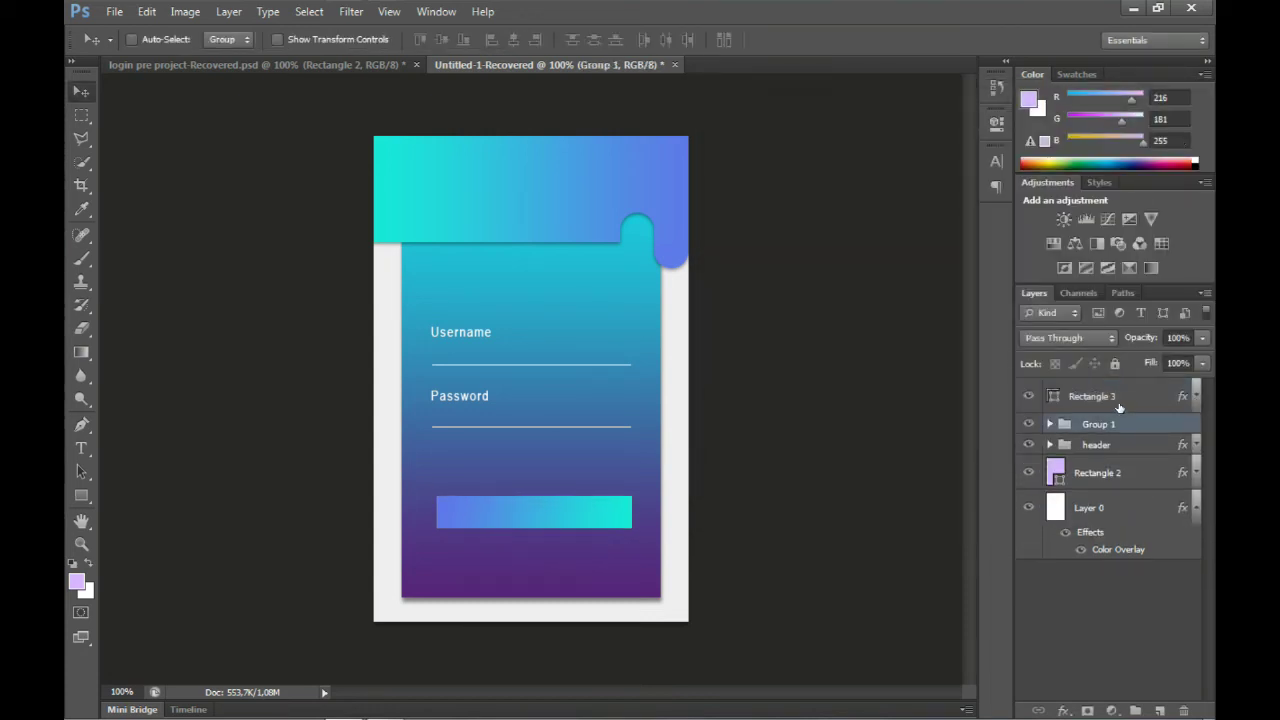
- Add a Drop Shadow to the gradient button with its opacity lowered to 18%
right_click(1121, 461)
left_click(1051, 580)
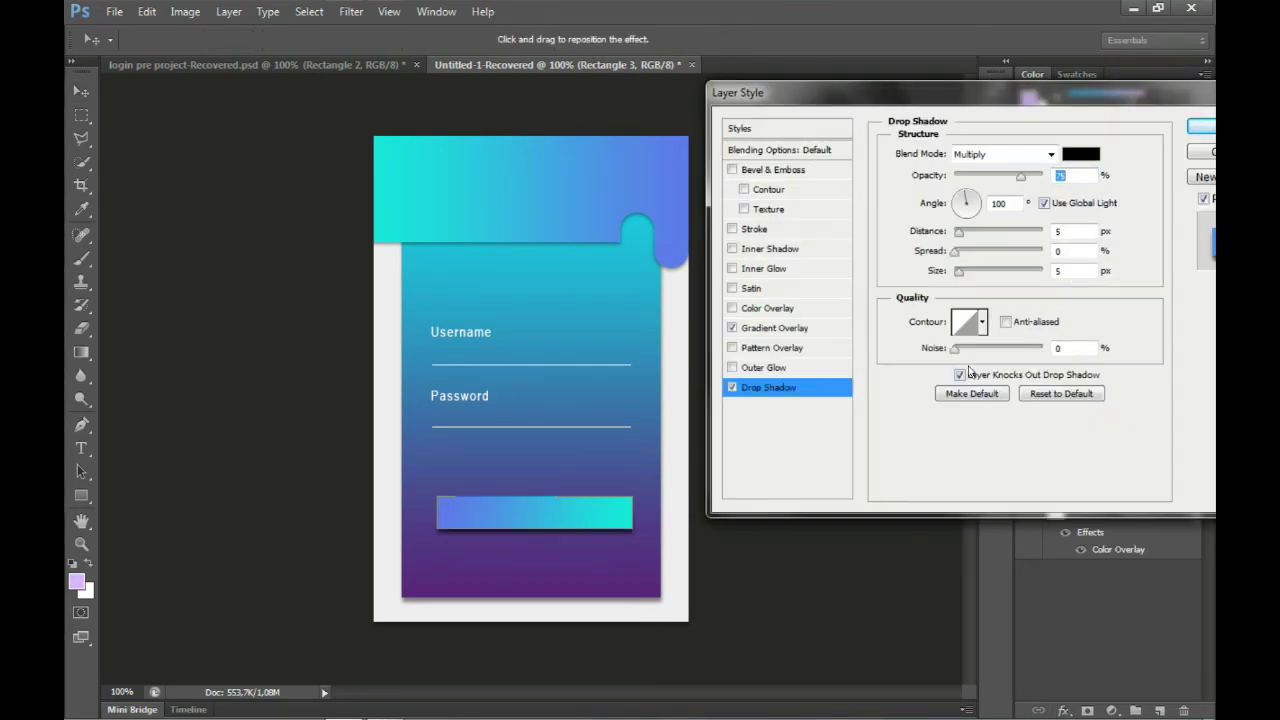
left_click_drag(991, 177, 967, 175)
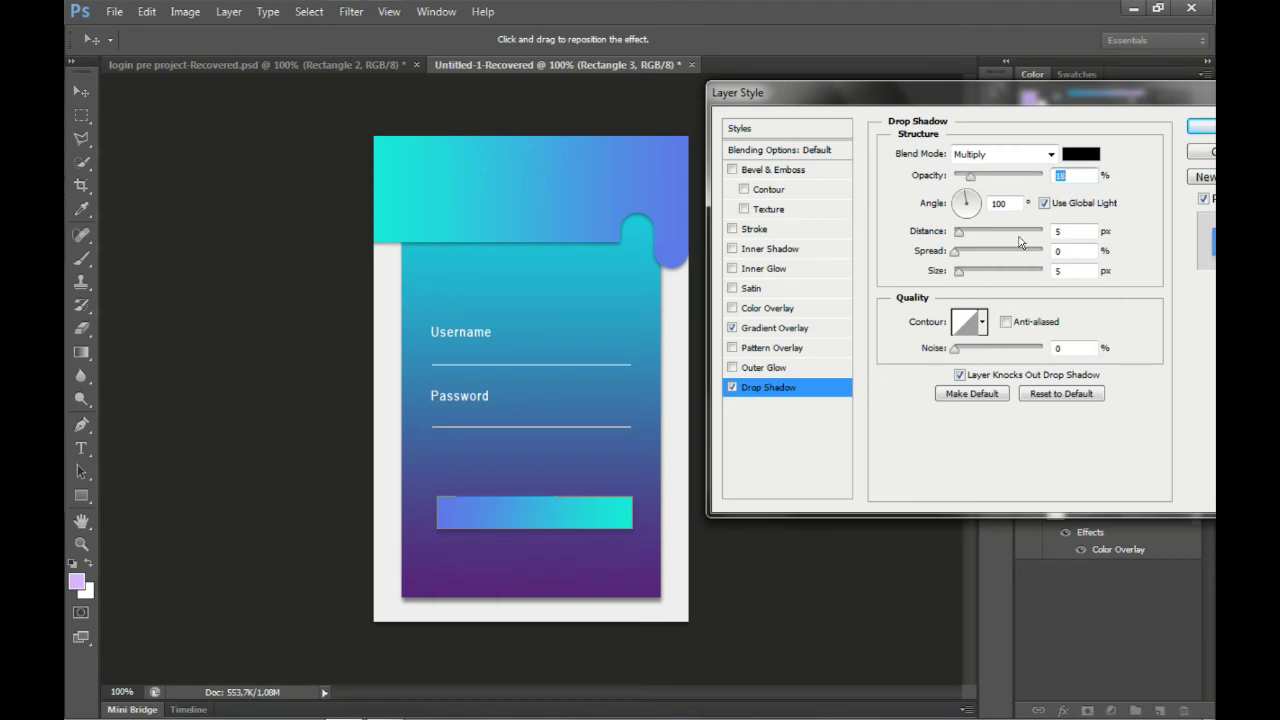
left_click(1205, 128)
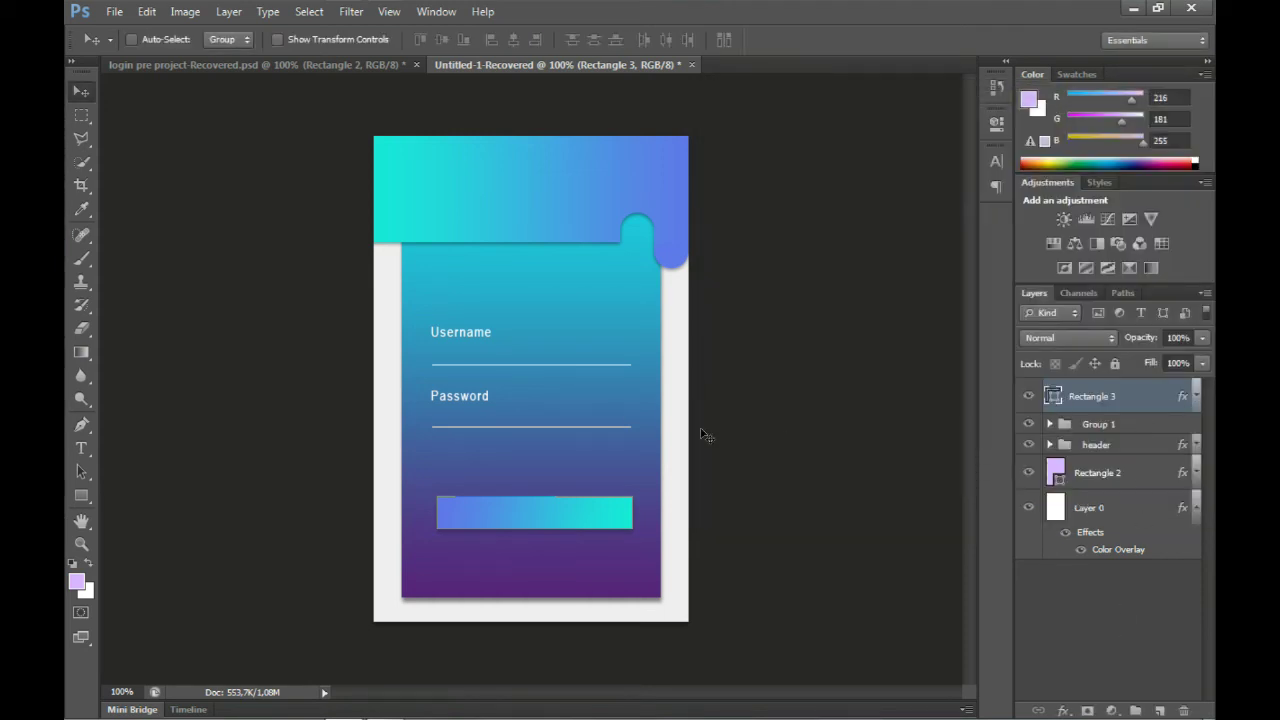
- Add the text "LOGIN" between the Password underline and the gradient button
key("t")
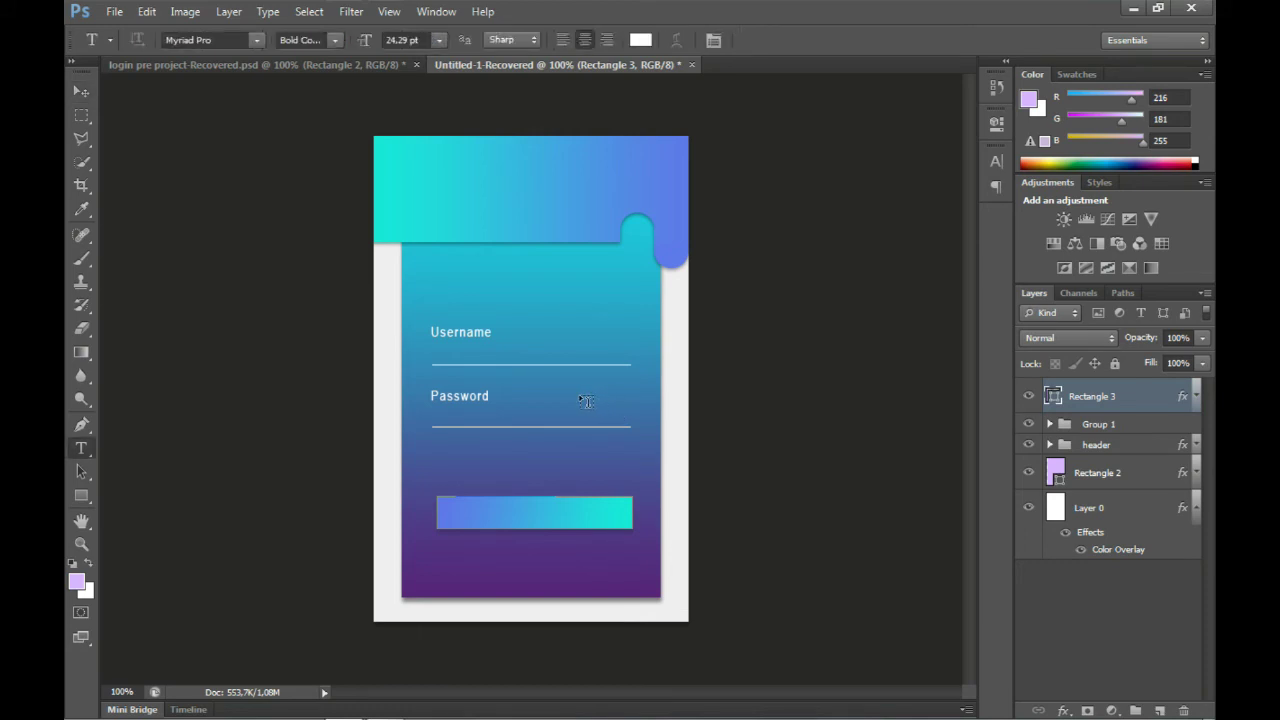
left_click(485, 462)
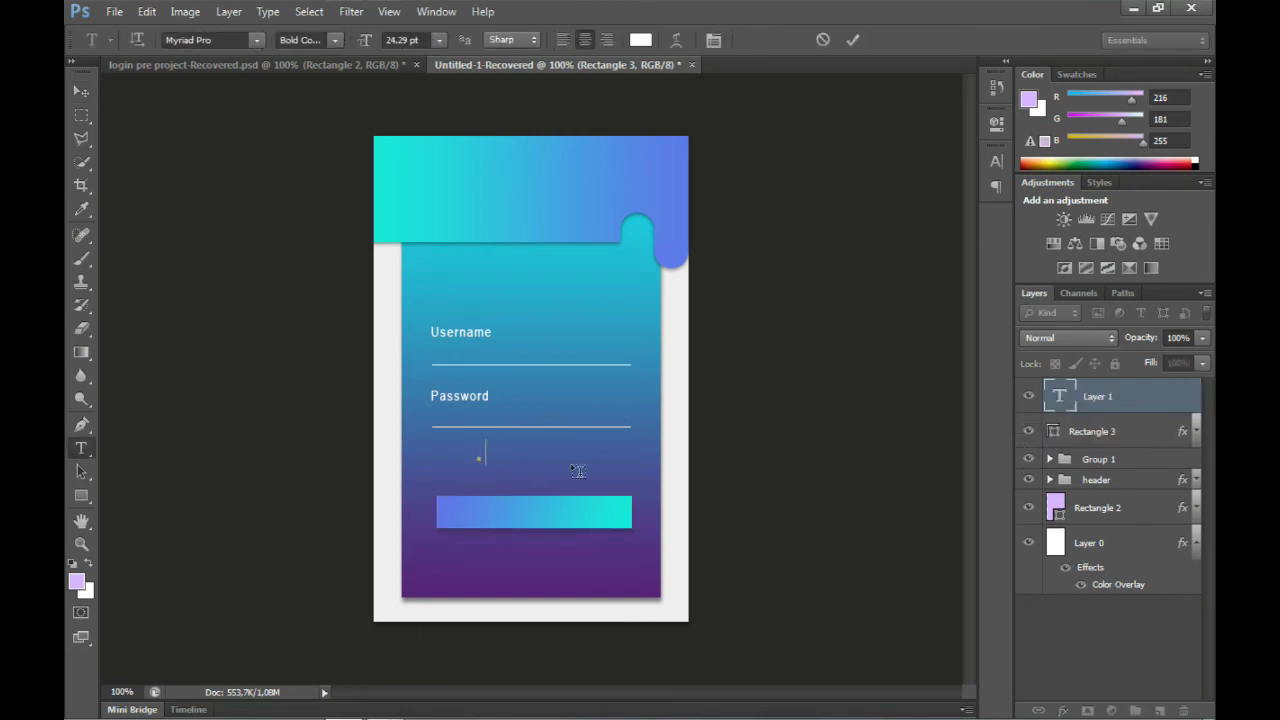
type("LOGIN")
- Set the whole LOGIN text to the Arial font in Regular style
key("ctrl+a")
left_click(256, 40)
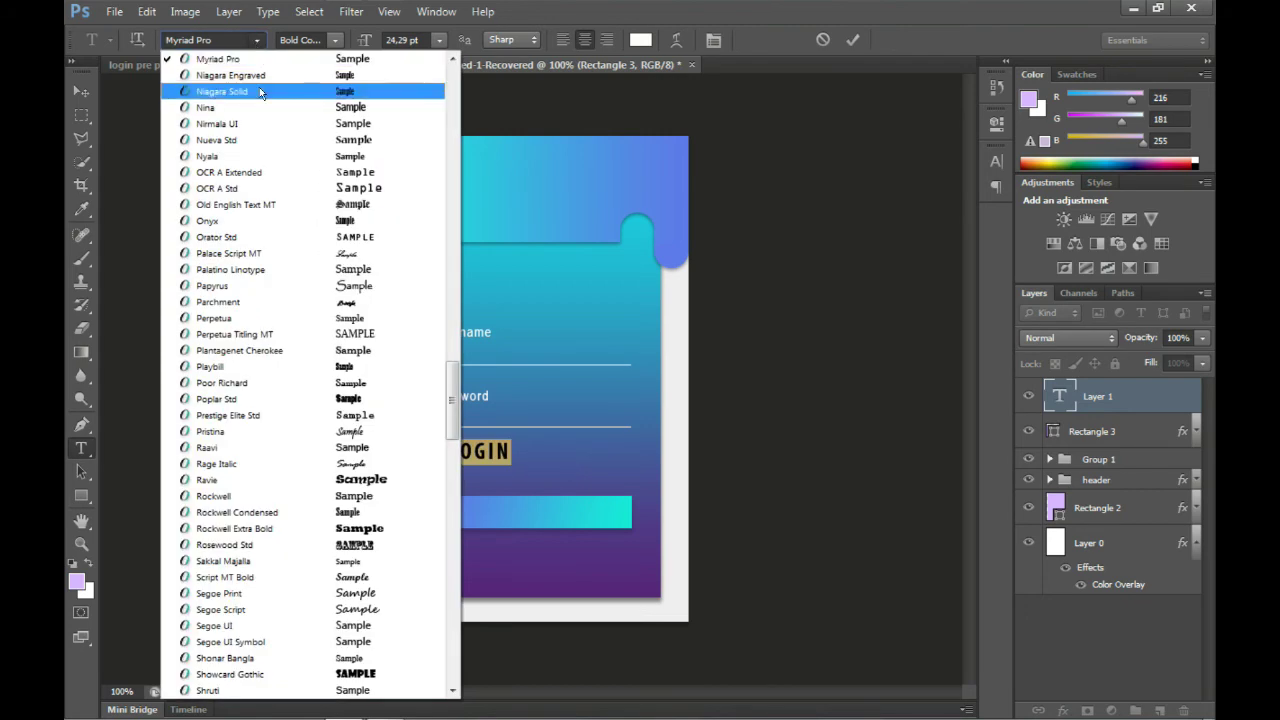
scroll(259, 87, "up", 5)
left_click(234, 38)
type("Arial")
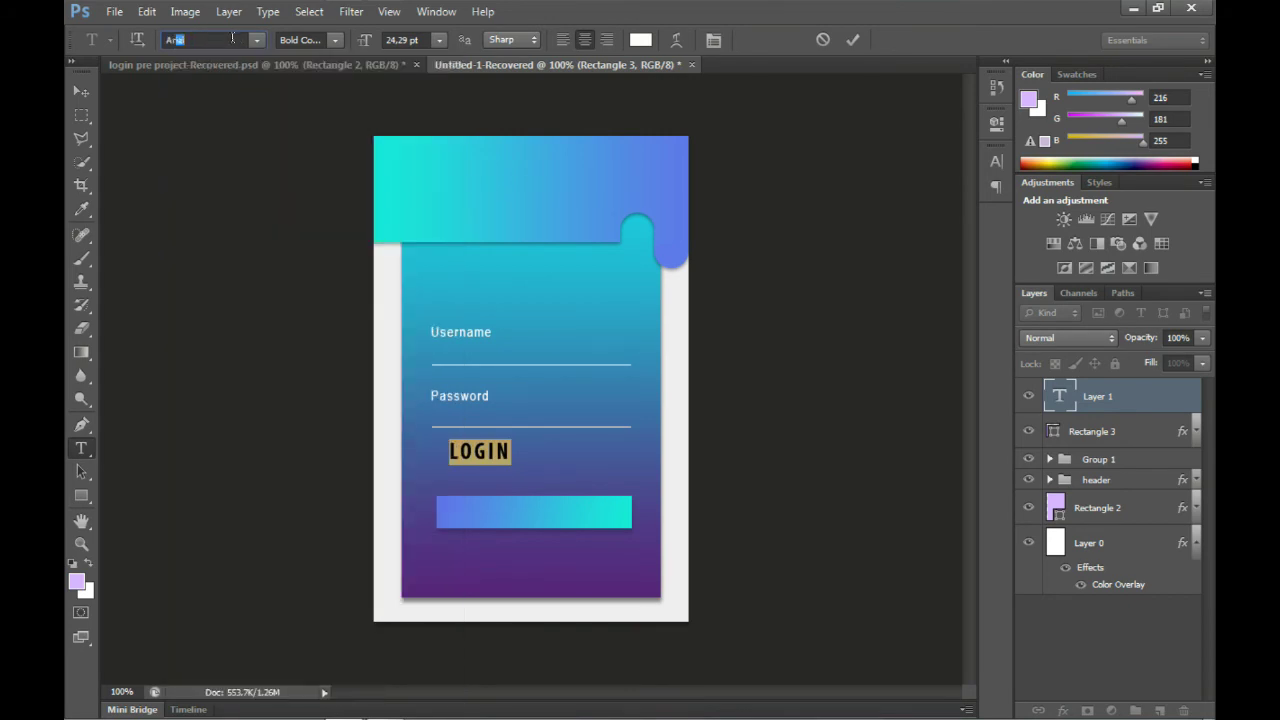
key("Return")
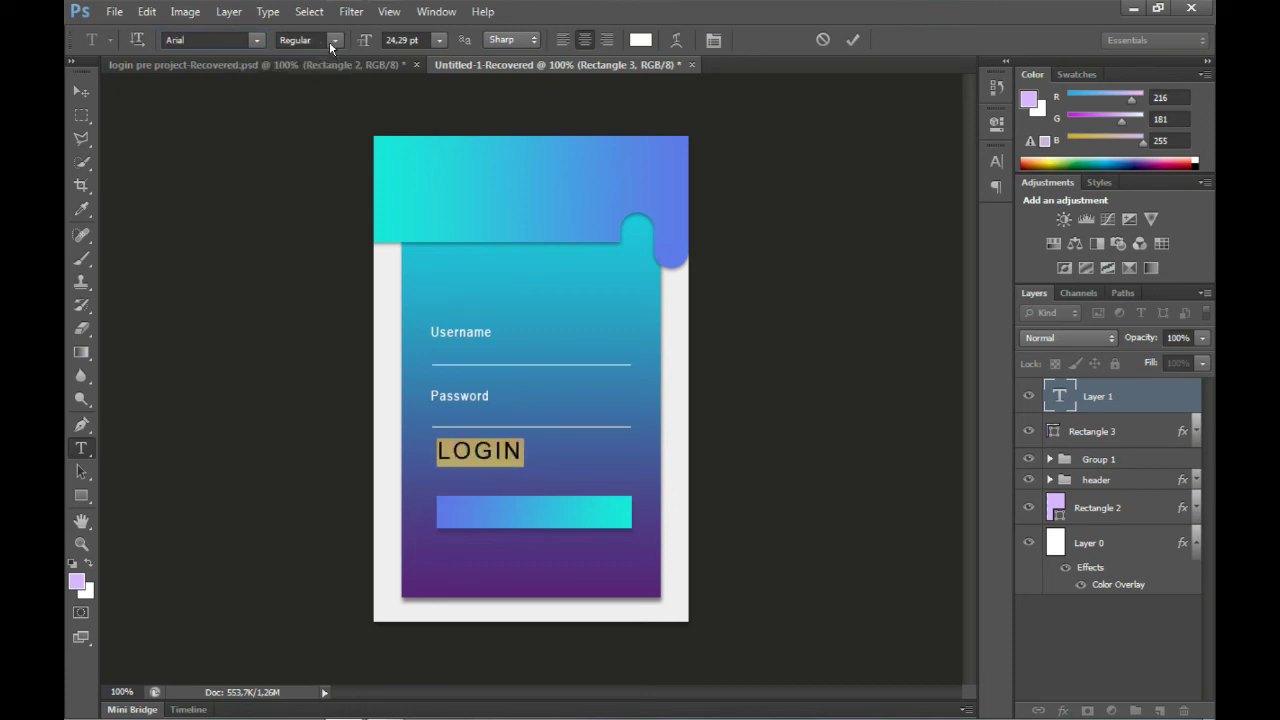
left_click(330, 41)
left_click(335, 56)
left_click(334, 45)
left_click(336, 70)
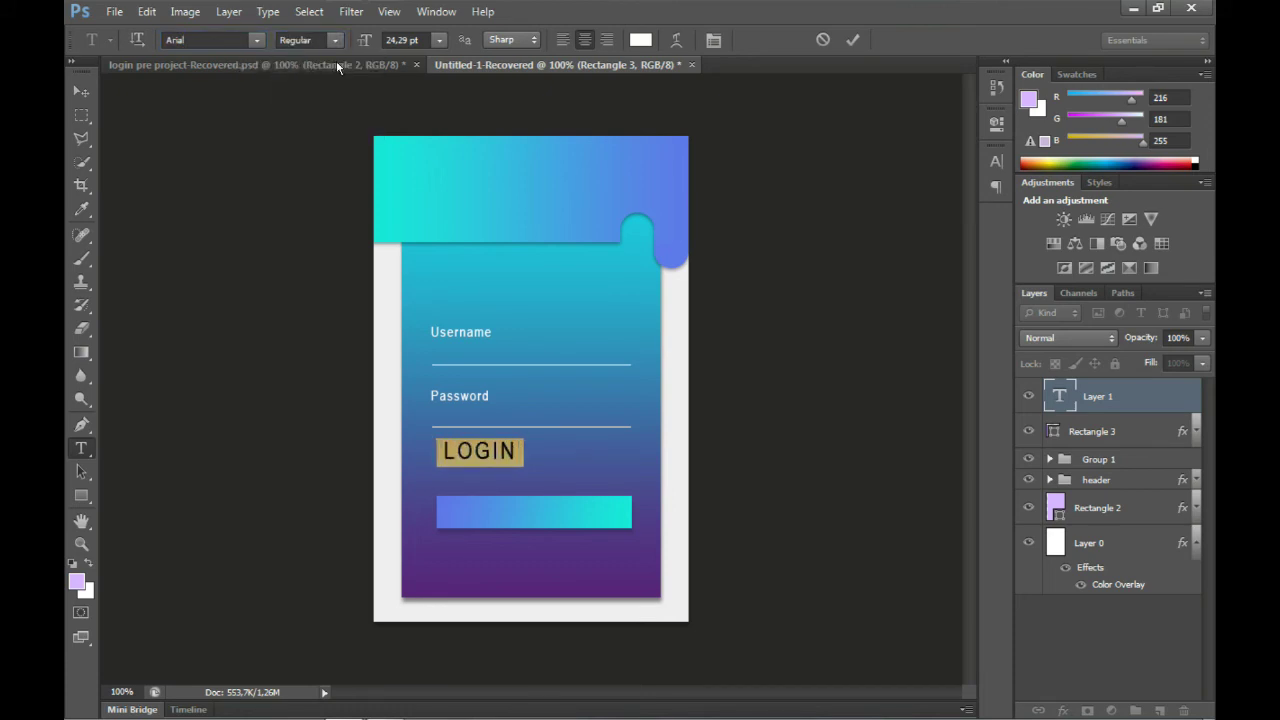
- Set the LOGIN text to 16 pt with a tracking of 100, and commit the text
left_click_drag(366, 40, 362, 39)
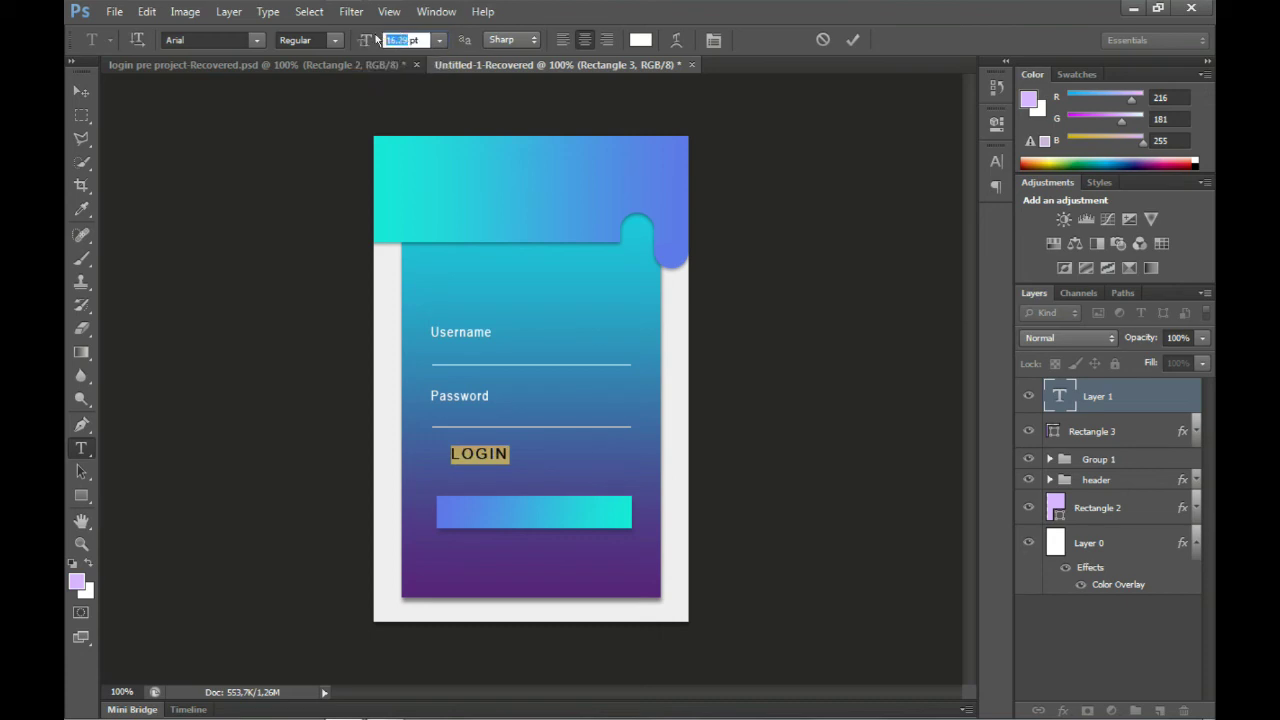
type("16")
key("Return")
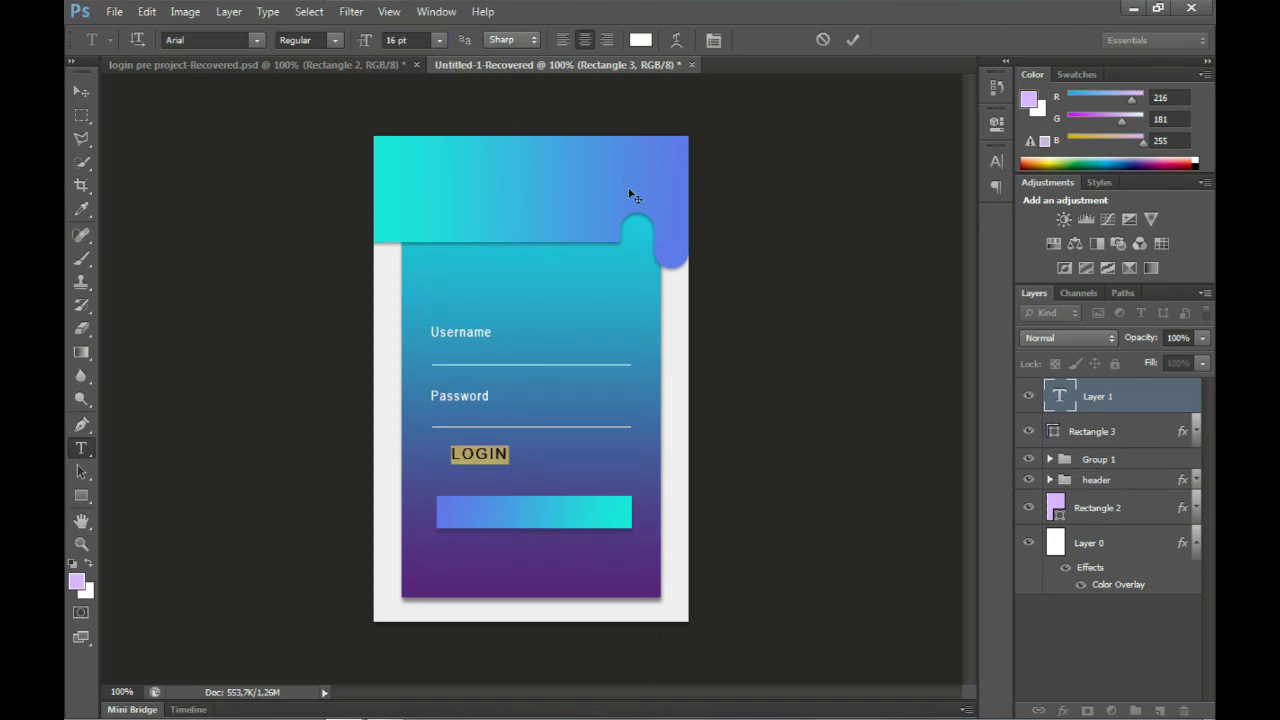
left_click(994, 164)
left_click(920, 219)
type("100")
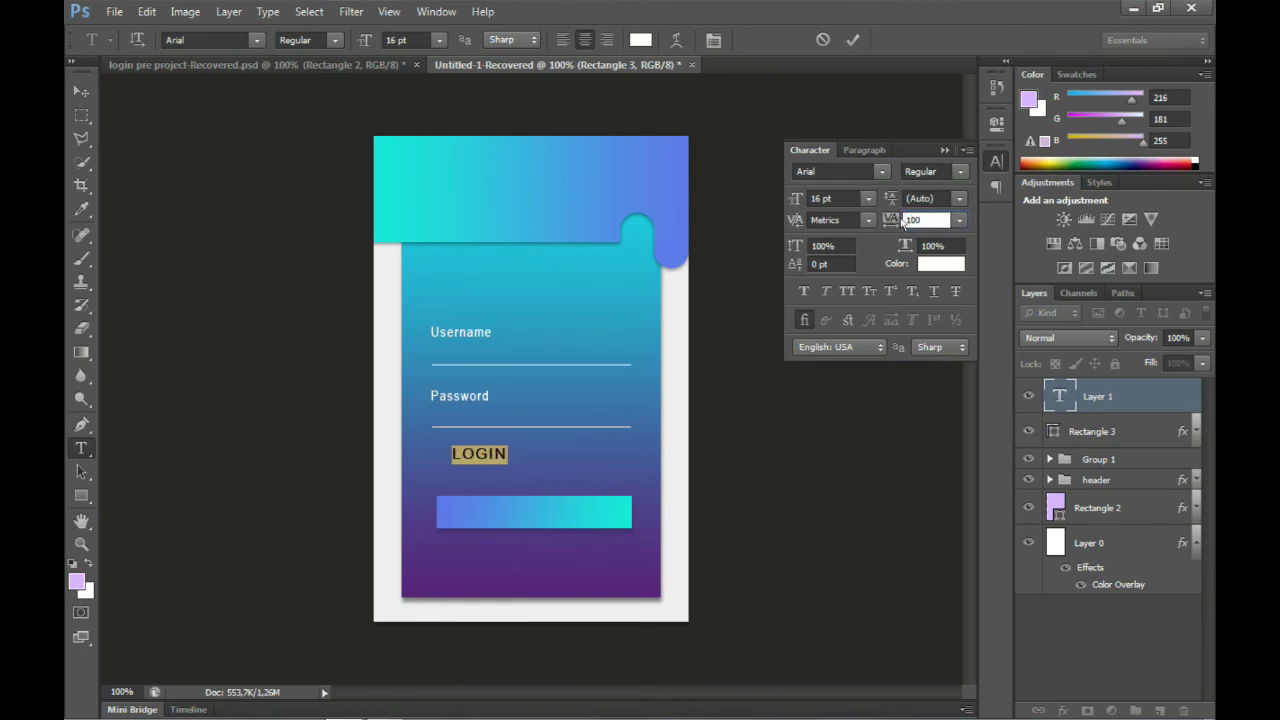
key("Return")
left_click(852, 40)
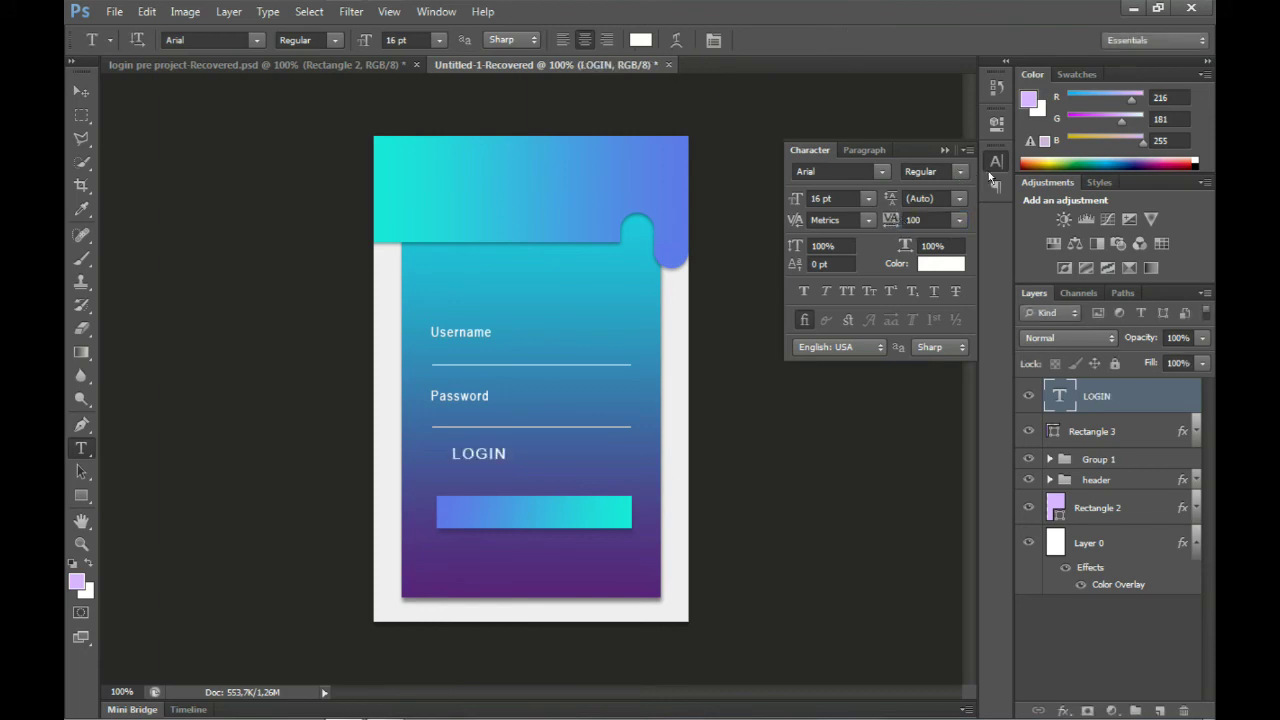
- Move the LOGIN text onto the gradient button and centre it vertically and horizontally on the button's outline
key("v")
left_click_drag(485, 456, 540, 515)
left_click(1053, 431, "ctrl")
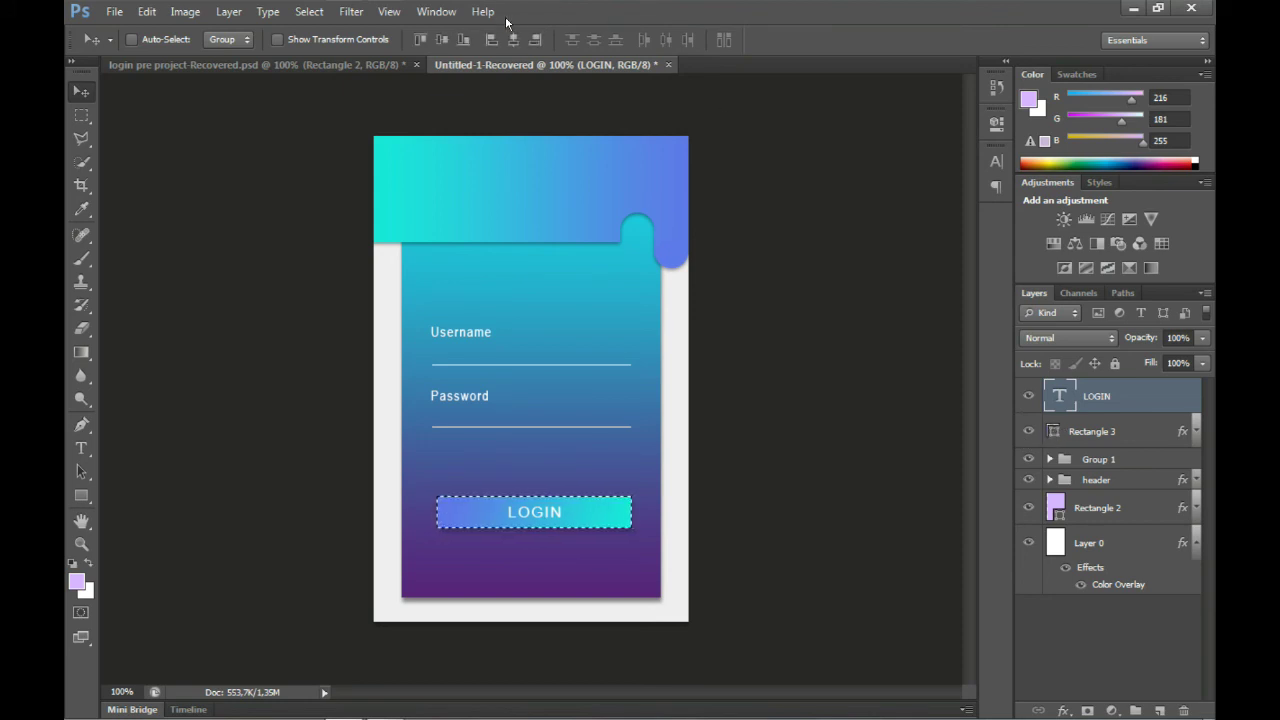
left_click(441, 40)
left_click(513, 40)
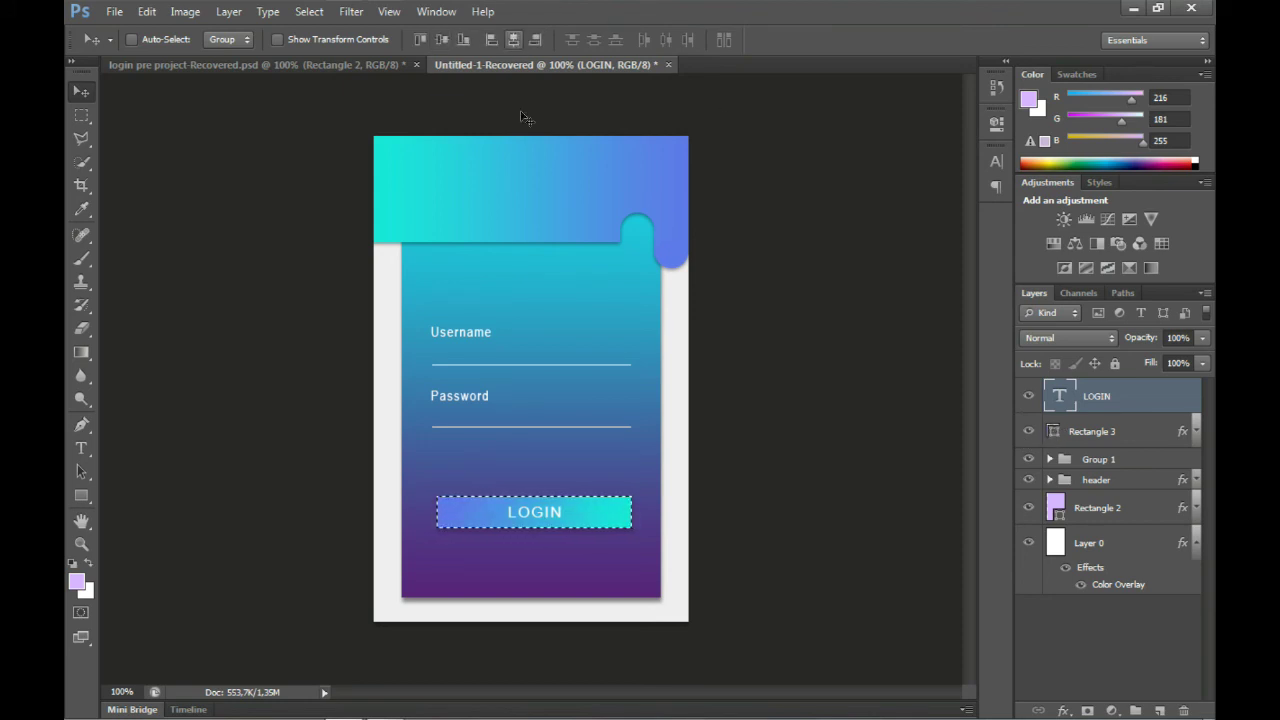
key("ctrl+d")
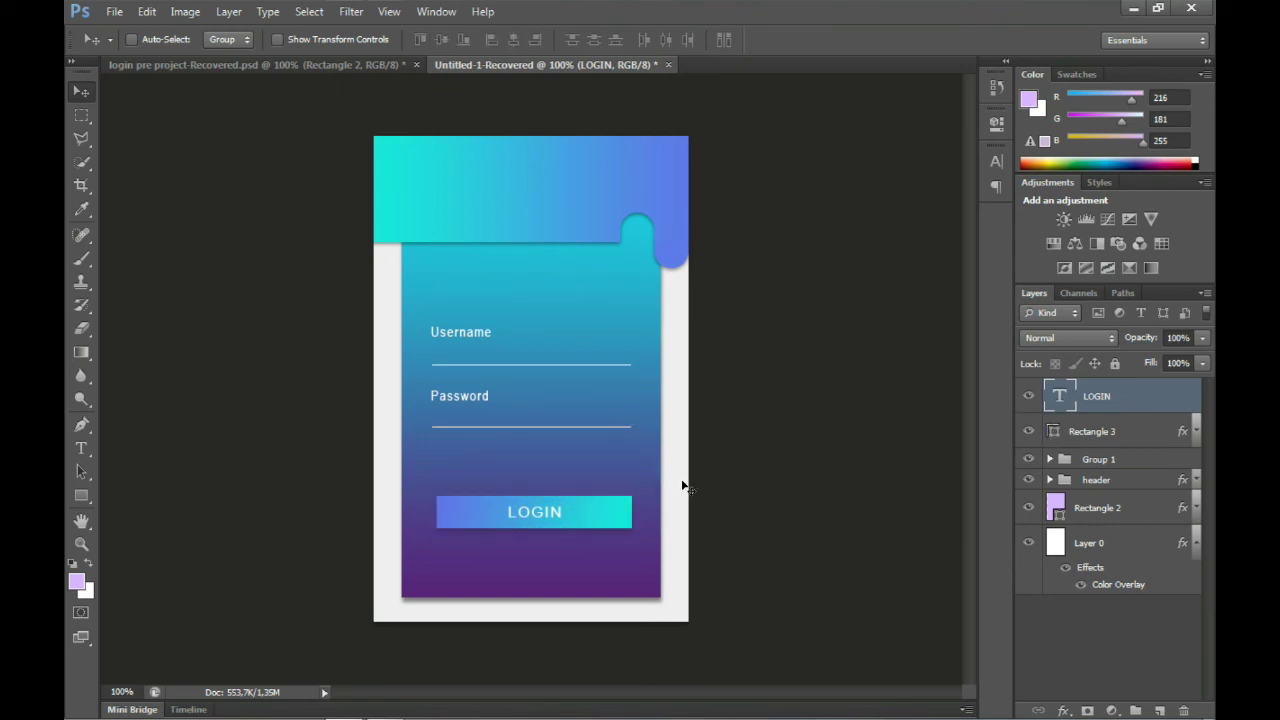
- Switch to the Pen tool and make Group 1 the active layer to draw above
left_click(82, 425)
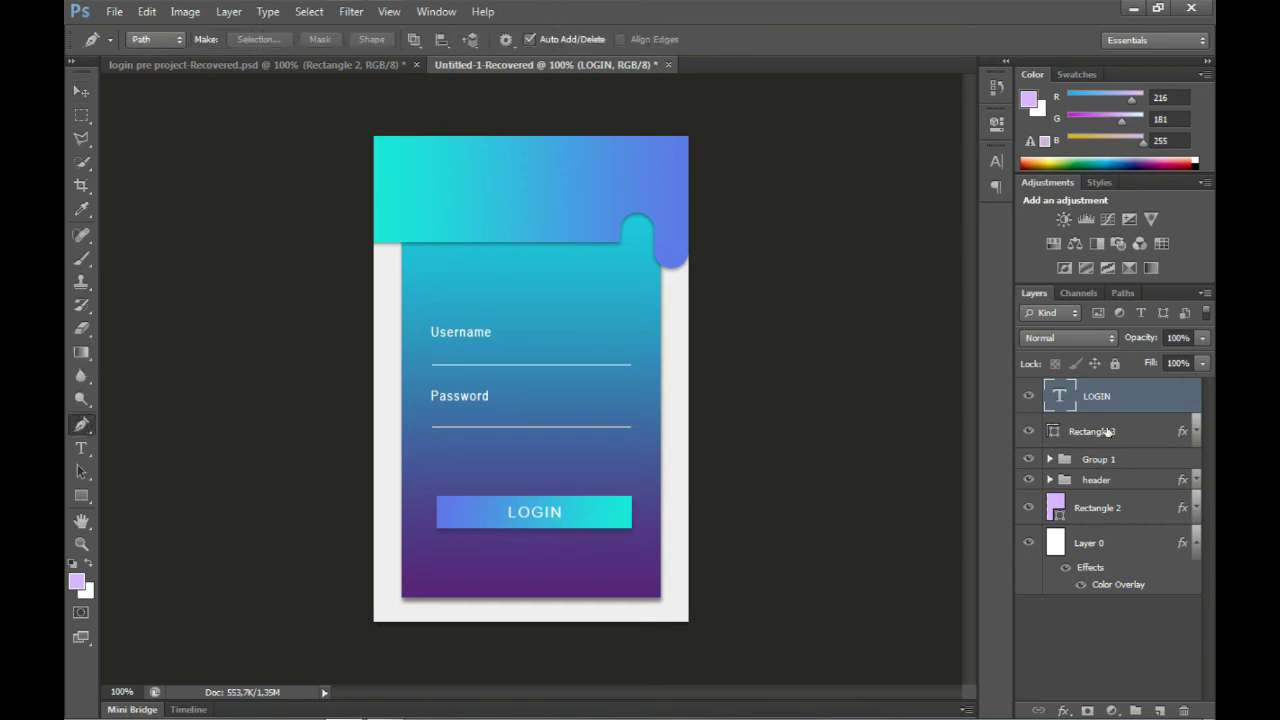
left_click(1094, 460)
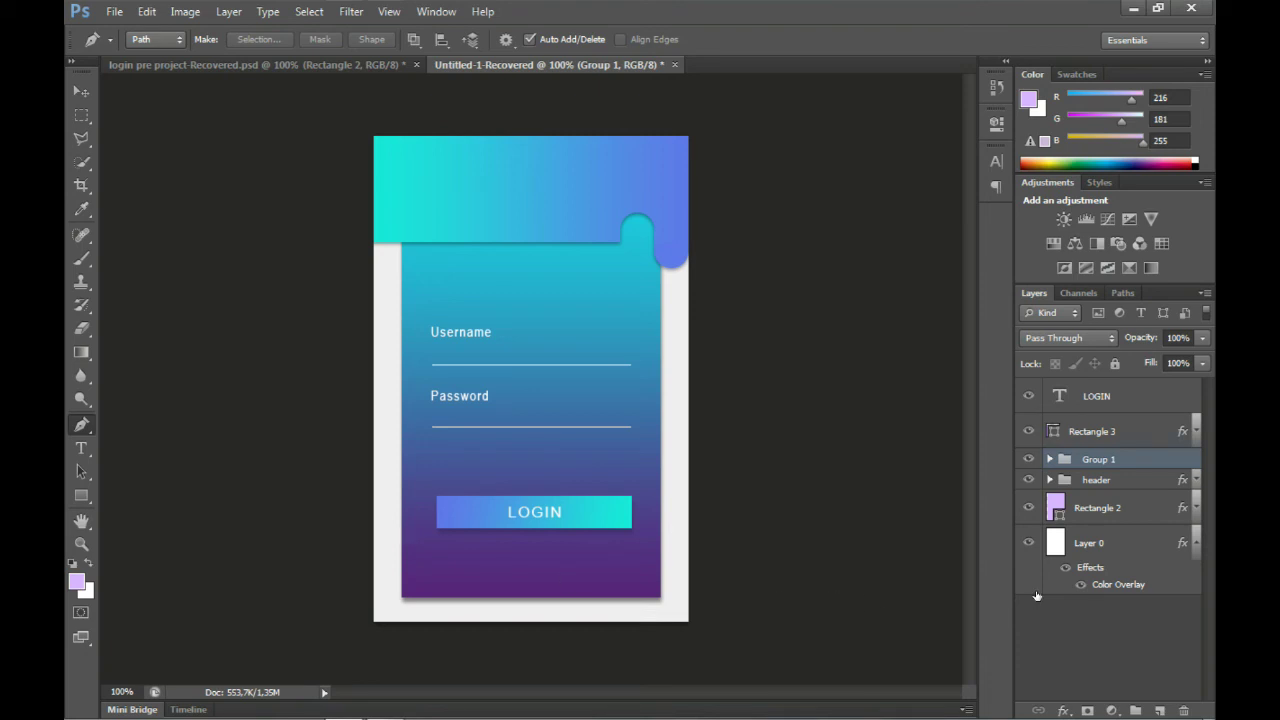
left_click(365, 537)
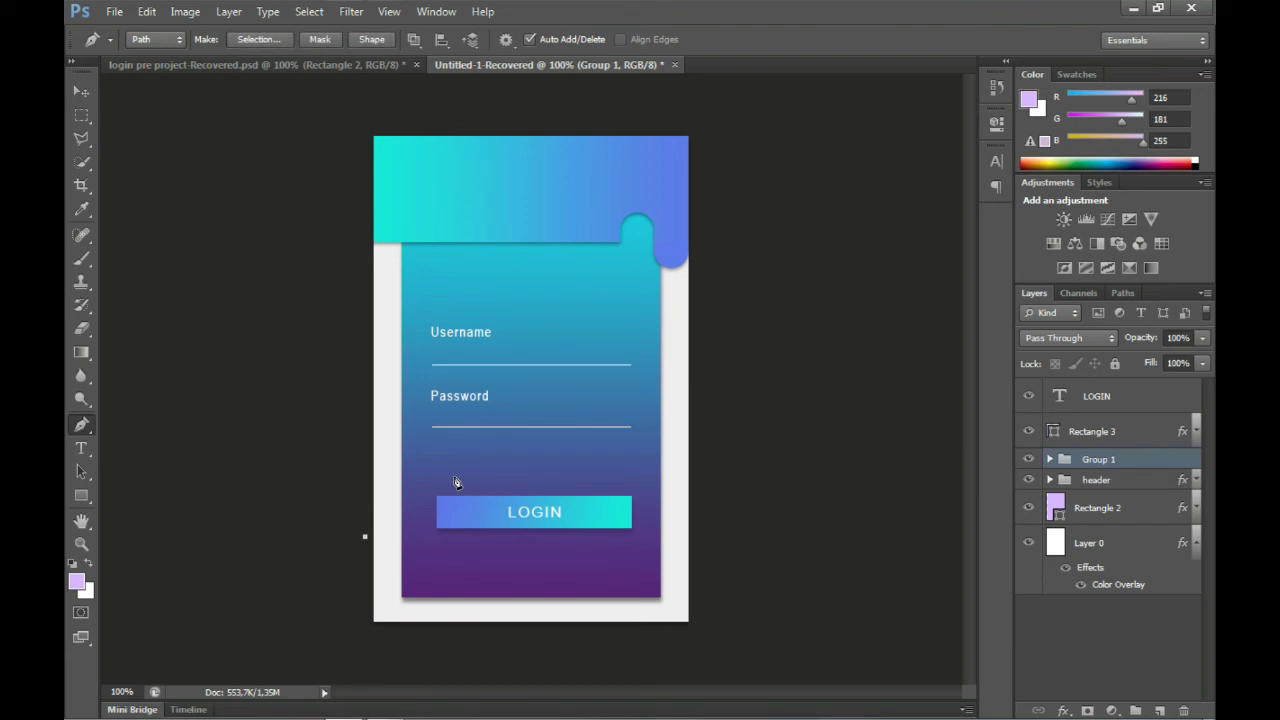
left_click(460, 471)
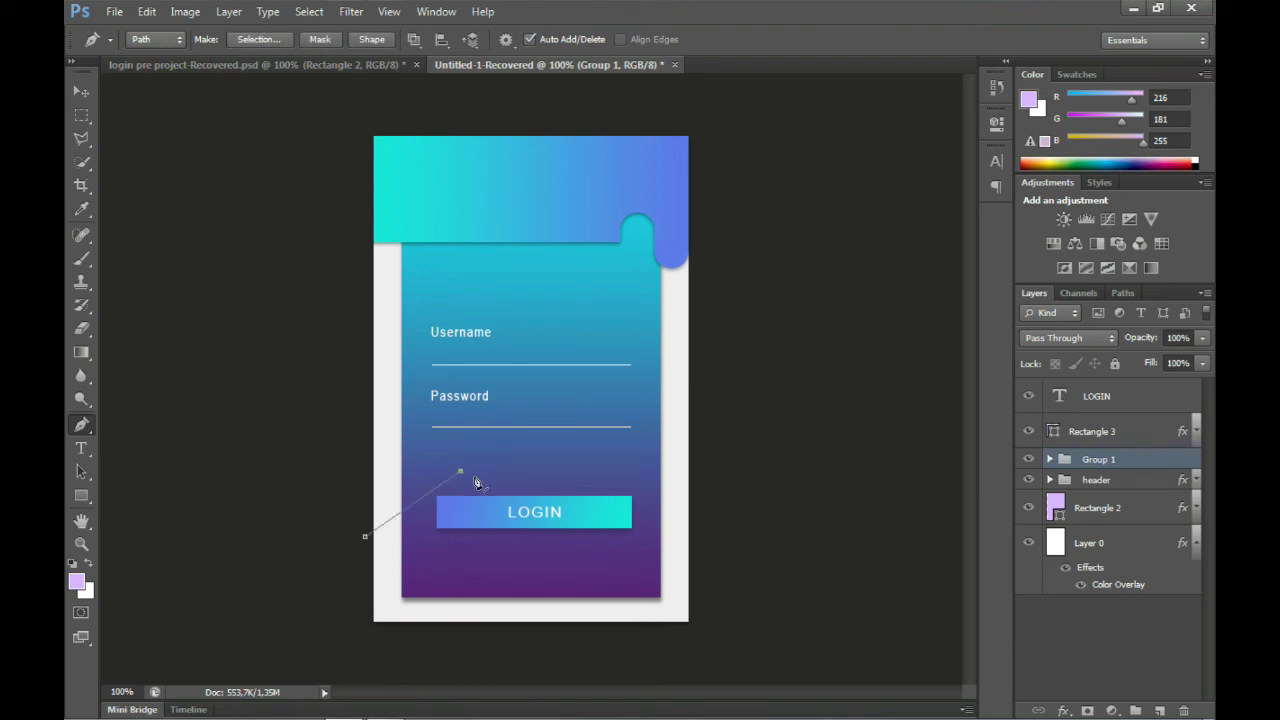
left_click(540, 521)
left_click(632, 435)
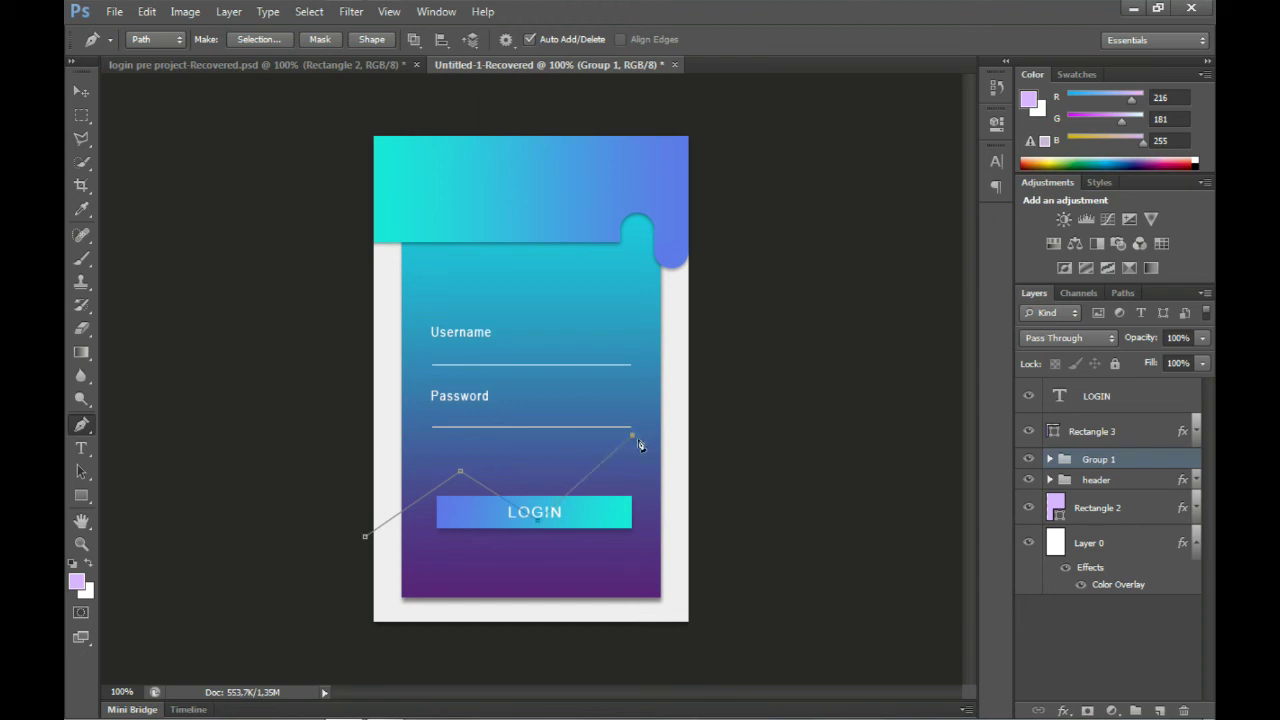
left_click(762, 524)
key("BackSpace")
key("BackSpace")
key("BackSpace")
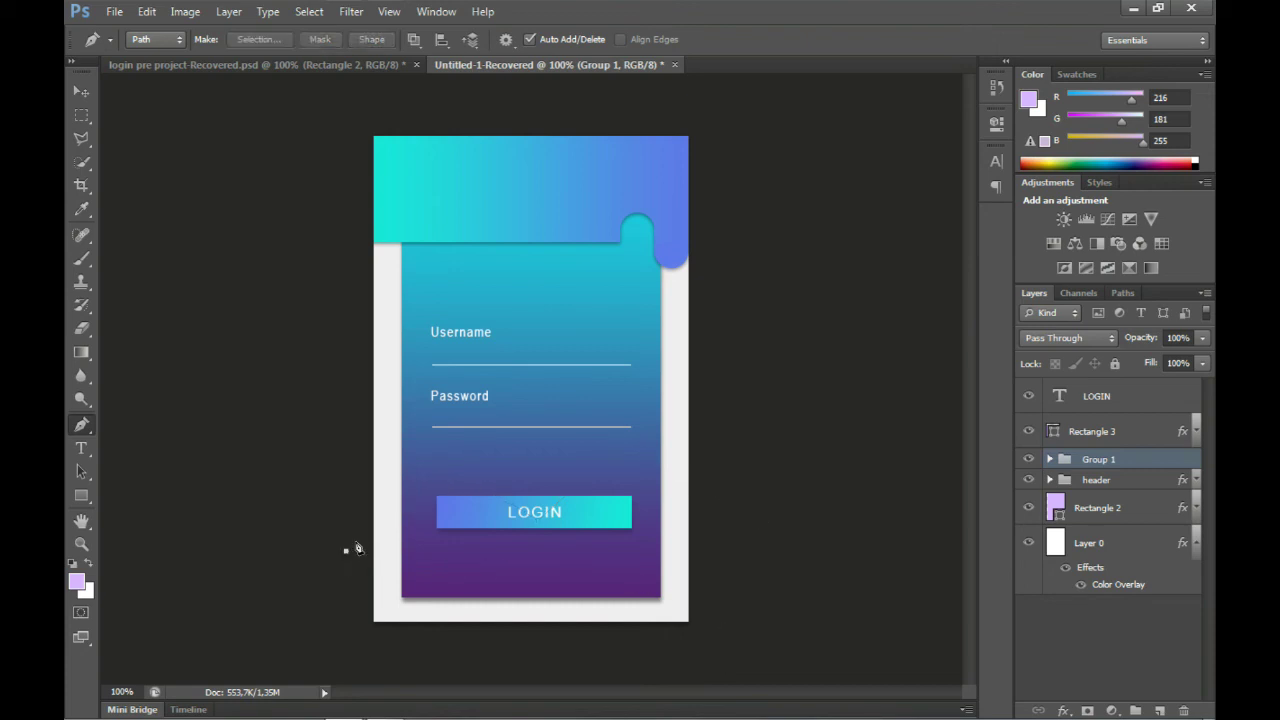
- Draw a closed two-peaked mountain path across the lower canvas, extending past its side and bottom edges, and convert it into a shape
left_click(345, 550)
left_click(452, 492)
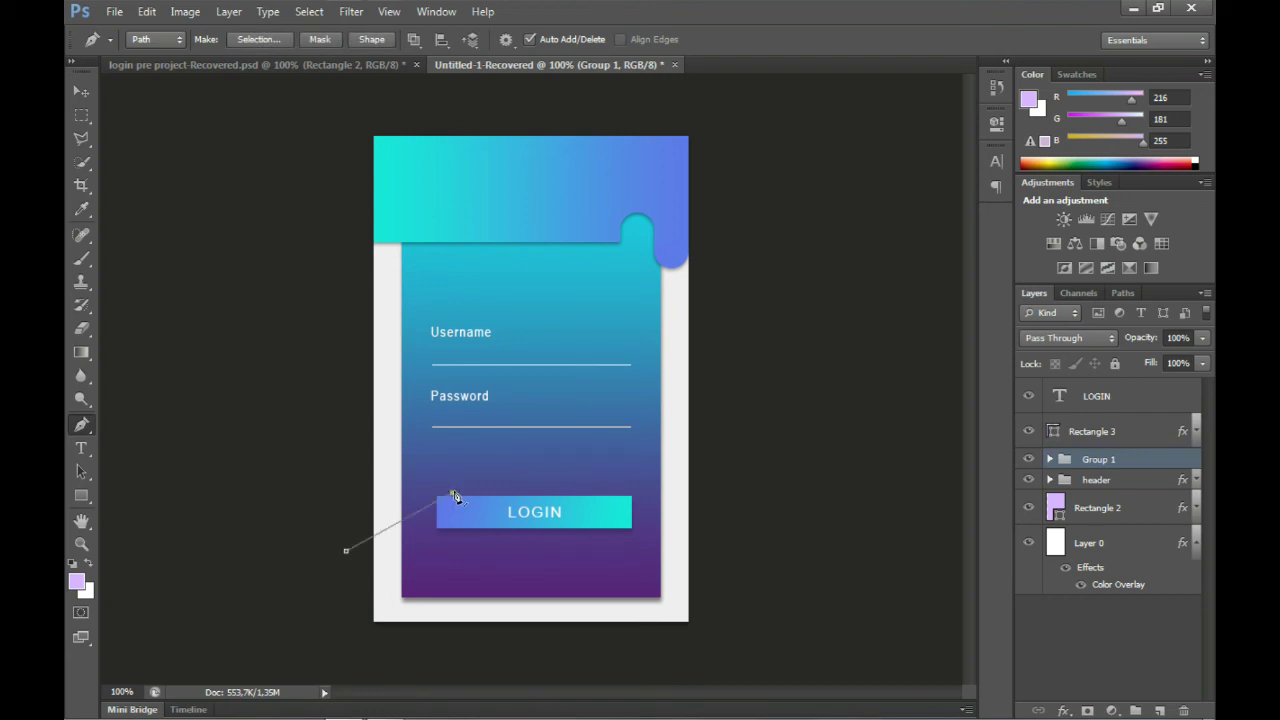
left_click(511, 532)
left_click(609, 462)
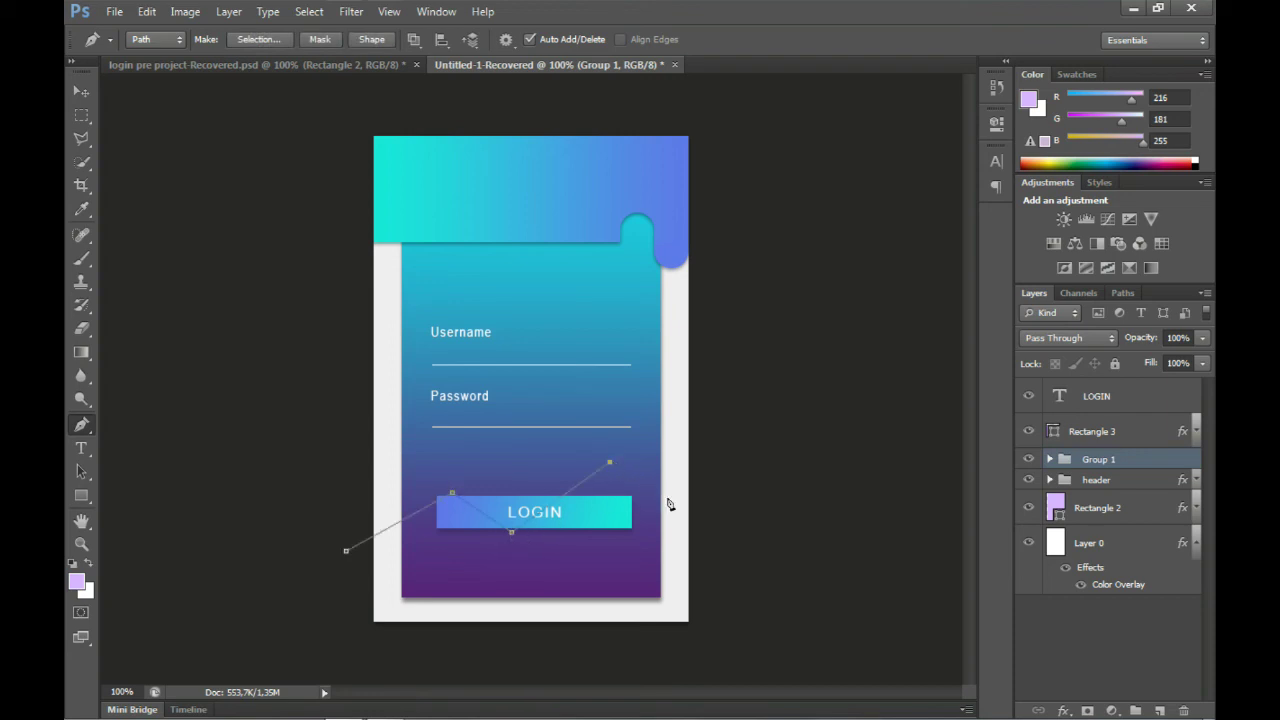
left_click(733, 538)
scroll(740, 676, "down", 1)
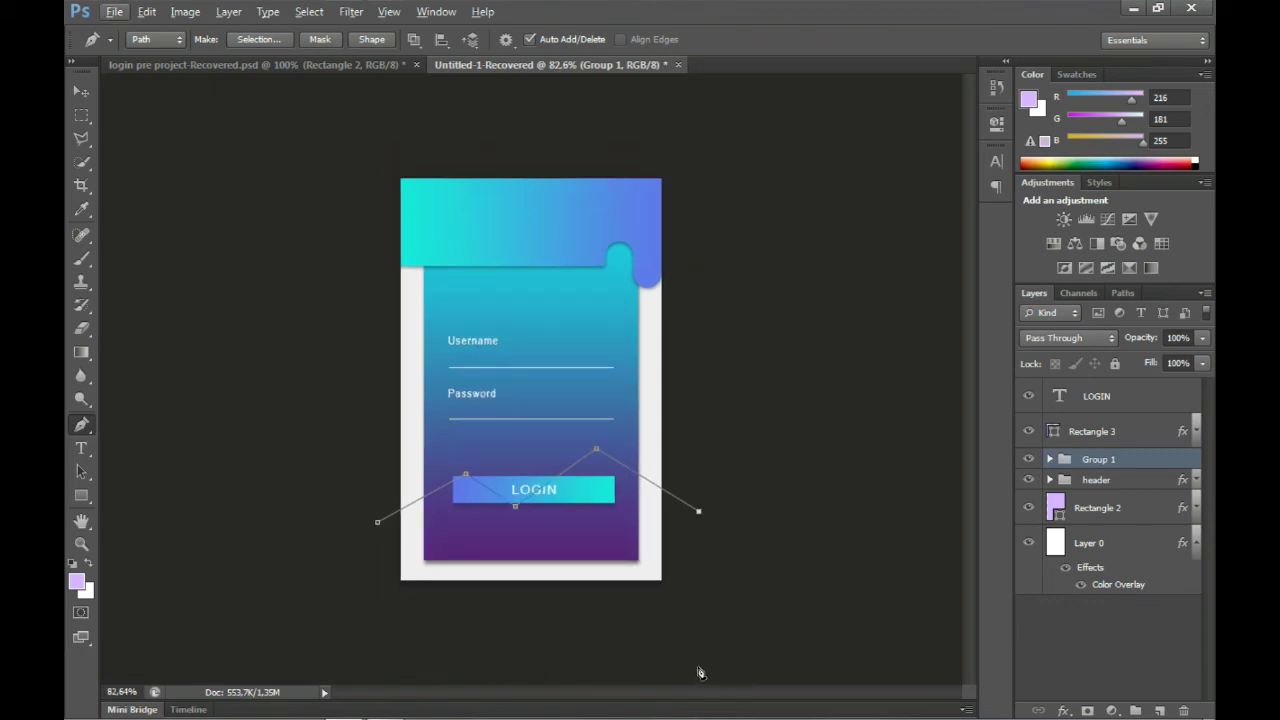
left_click(699, 668)
left_click(349, 676)
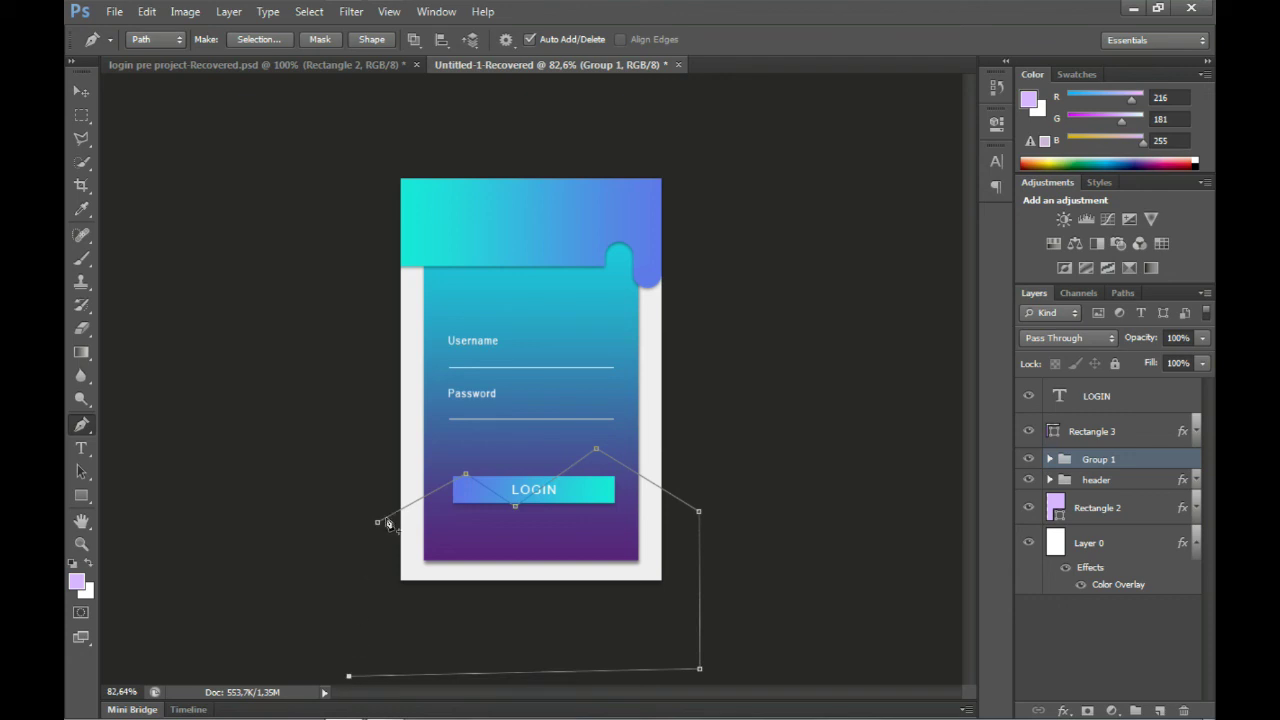
left_click(377, 522)
left_click(370, 39)
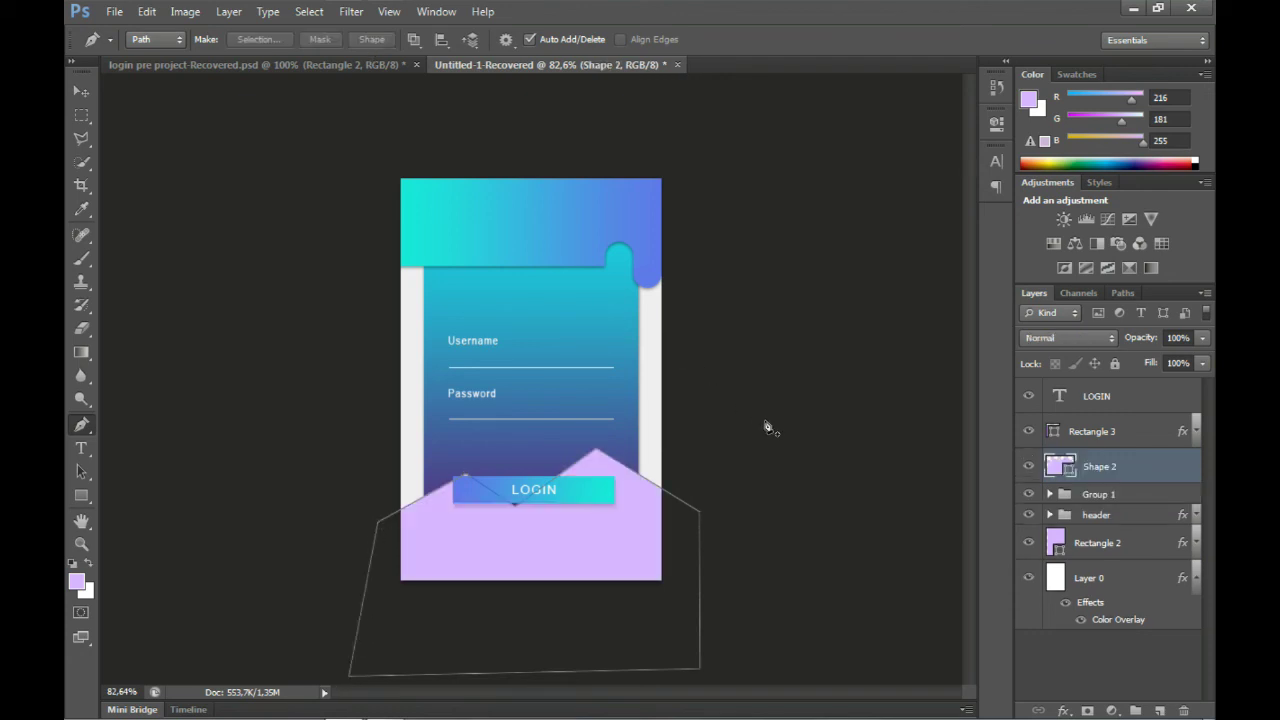
- Recolour the mountain shape light grey, e5e5e5, slightly darker than the canvas background
double_click(1060, 466)
left_click(650, 437)
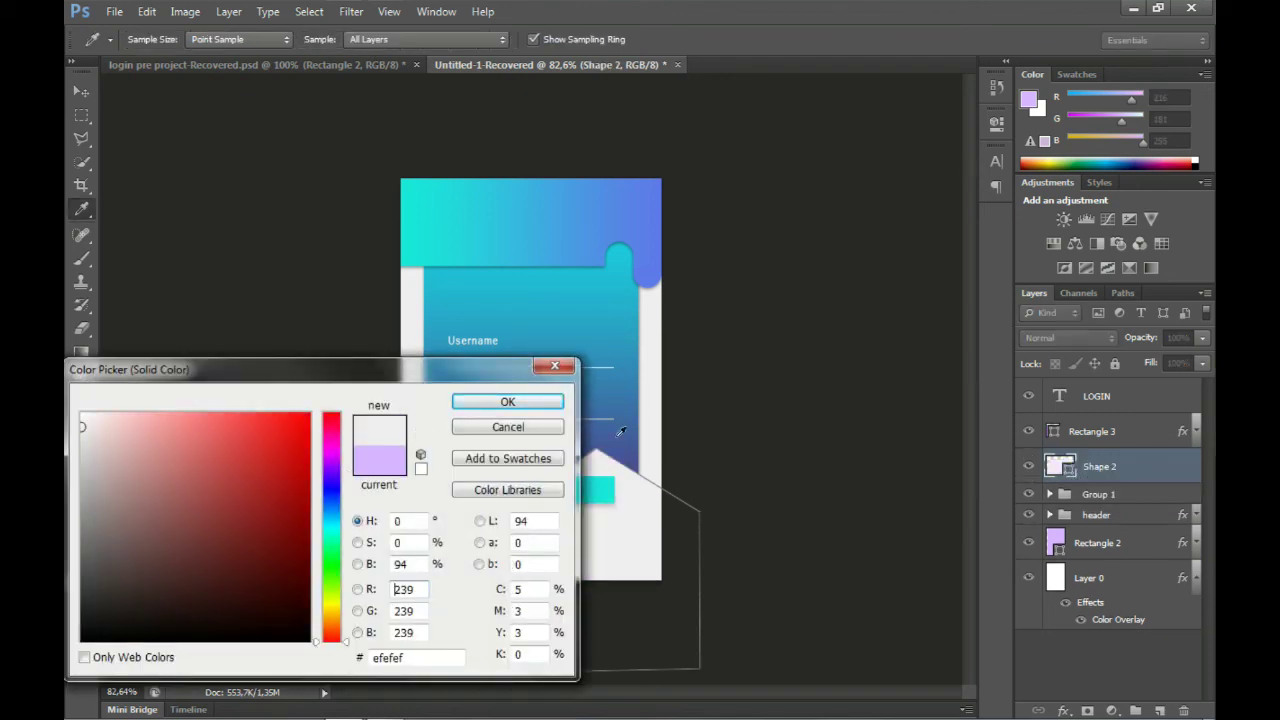
left_click_drag(82, 427, 78, 436)
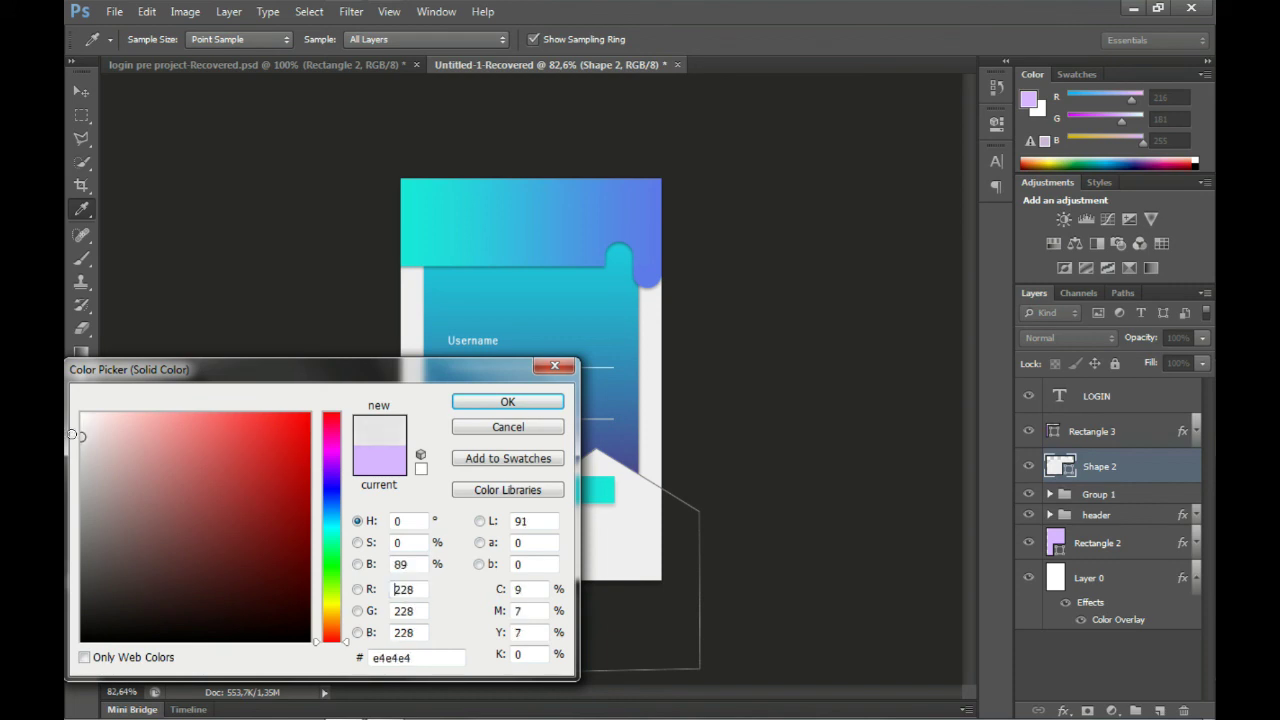
left_click(508, 402)
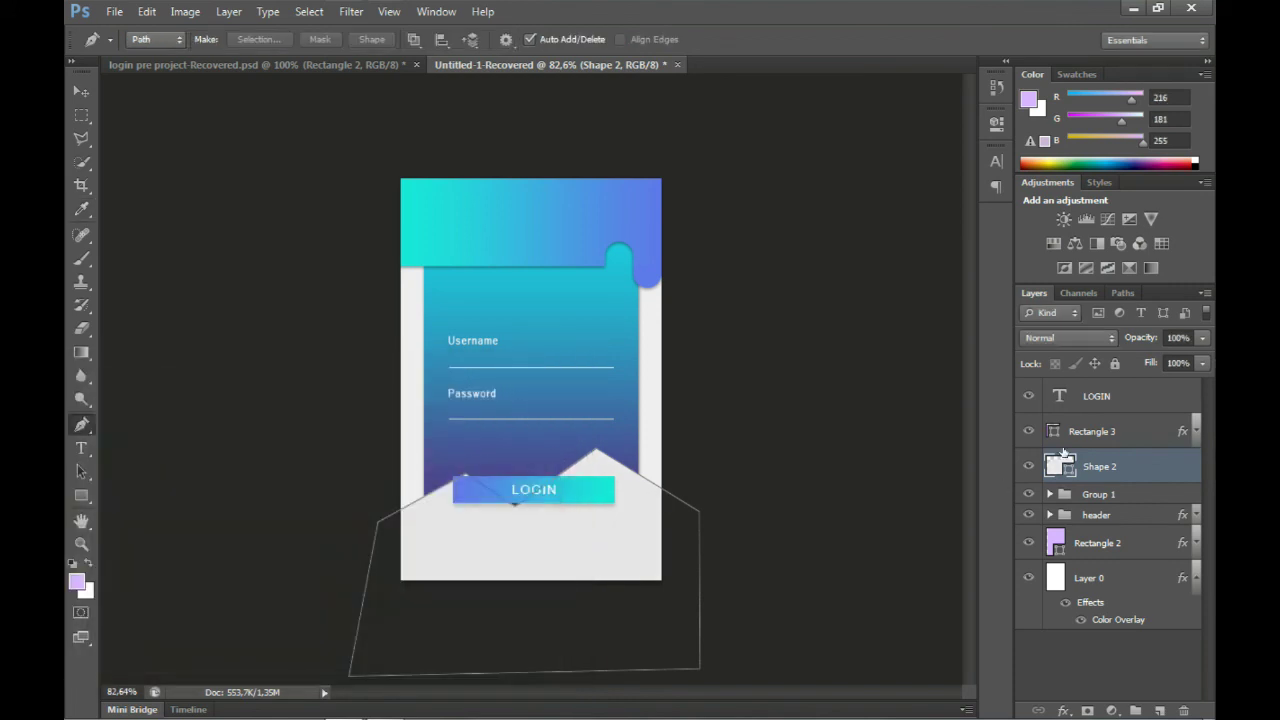
- Darken the mountain shape's grey fill slightly
key("v")
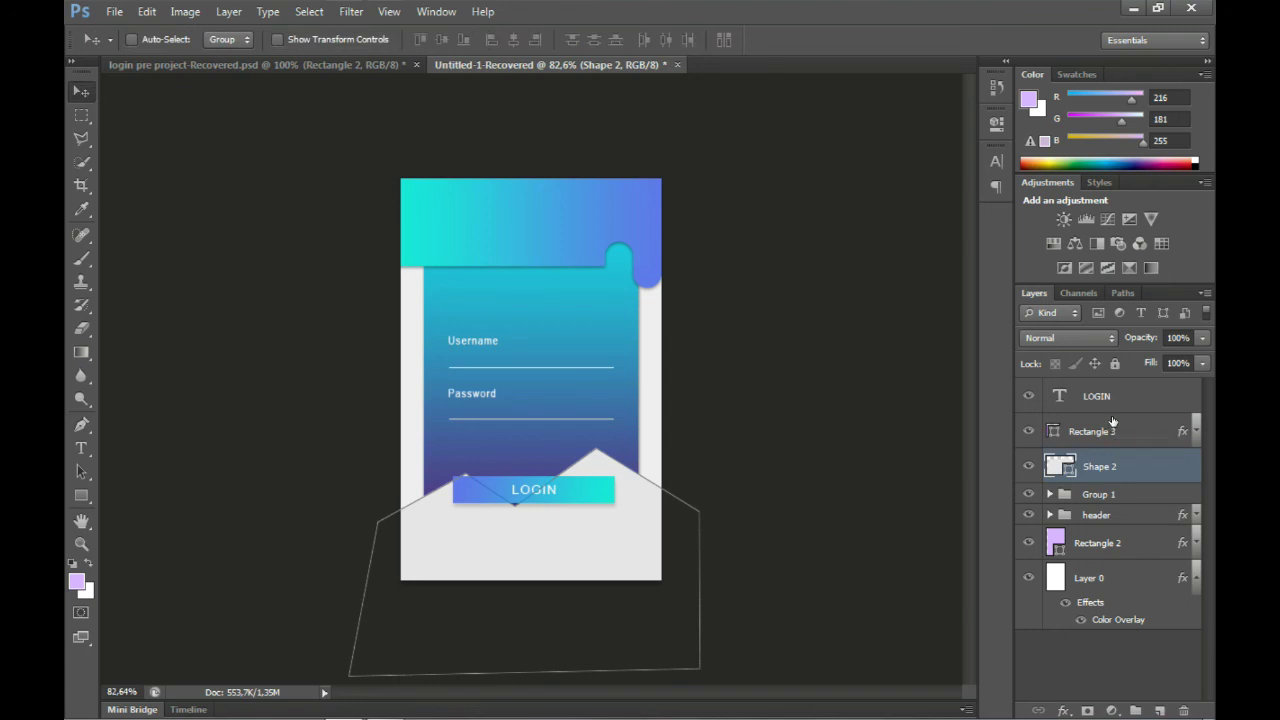
double_click(1062, 467)
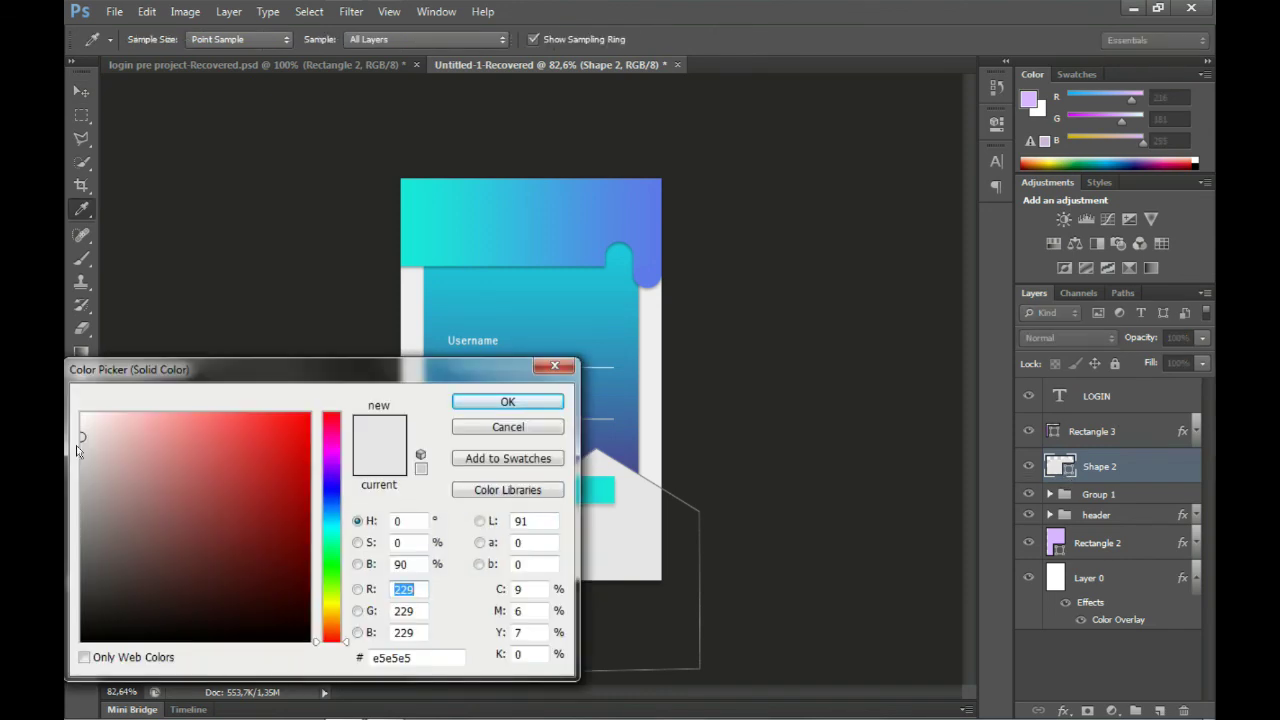
left_click(76, 435)
key("Return")
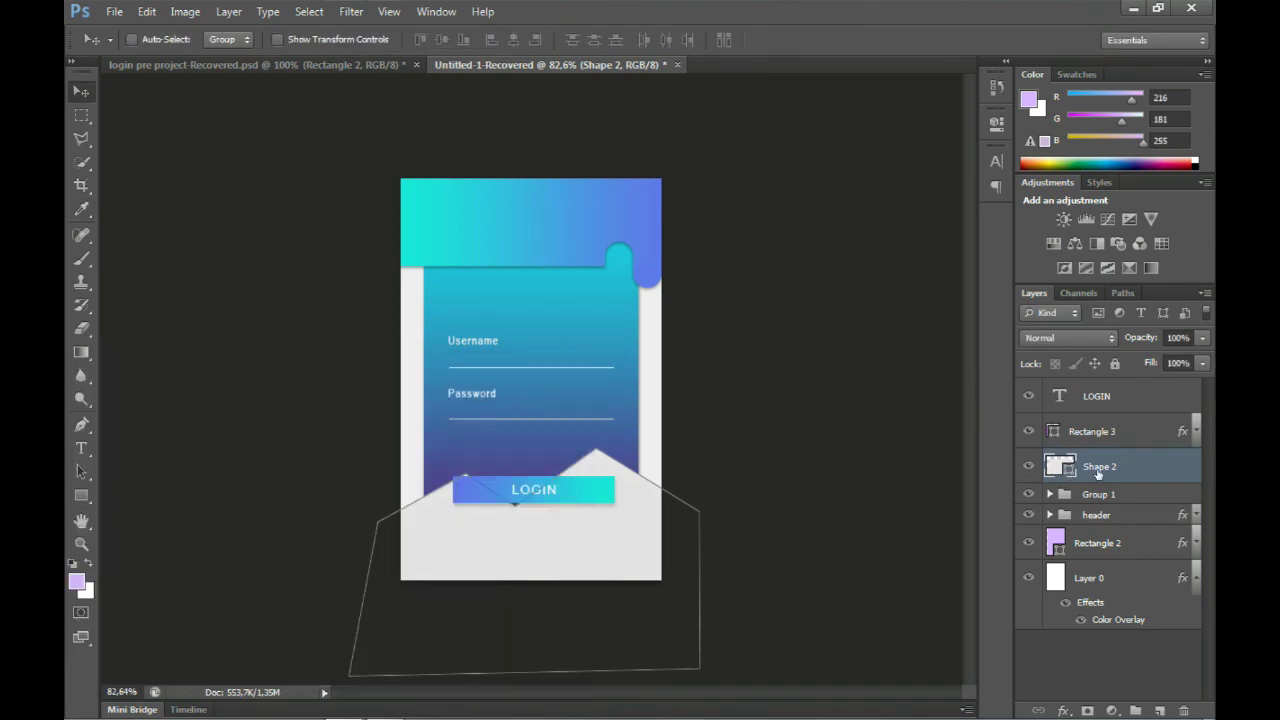
- Set the mountain shape's opacity to 13% and its fill to 76%
left_click(1175, 337)
type("13")
key("Return")
key("Tab")
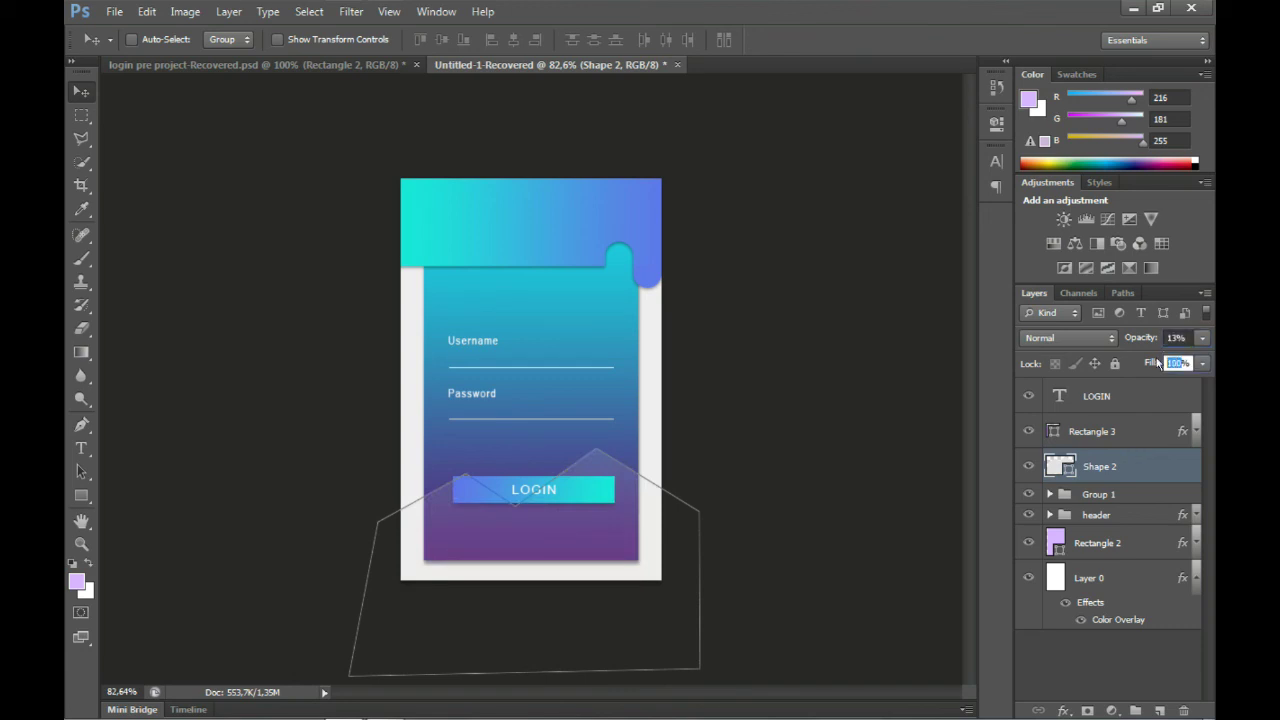
type("76")
key("Return")
- Load the card rectangle's outline as a selection, rasterize the mountain shape layer and clear the selection
left_click(1058, 553, "ctrl")
right_click(1105, 466)
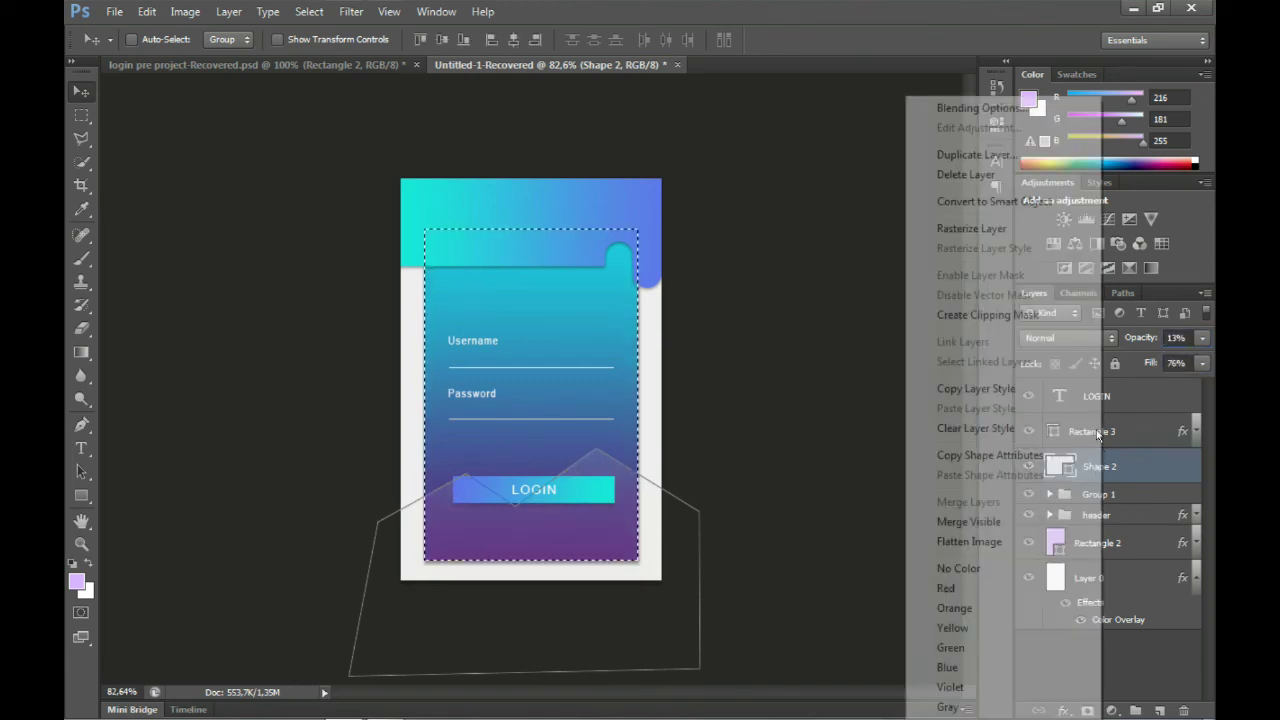
left_click(992, 228)
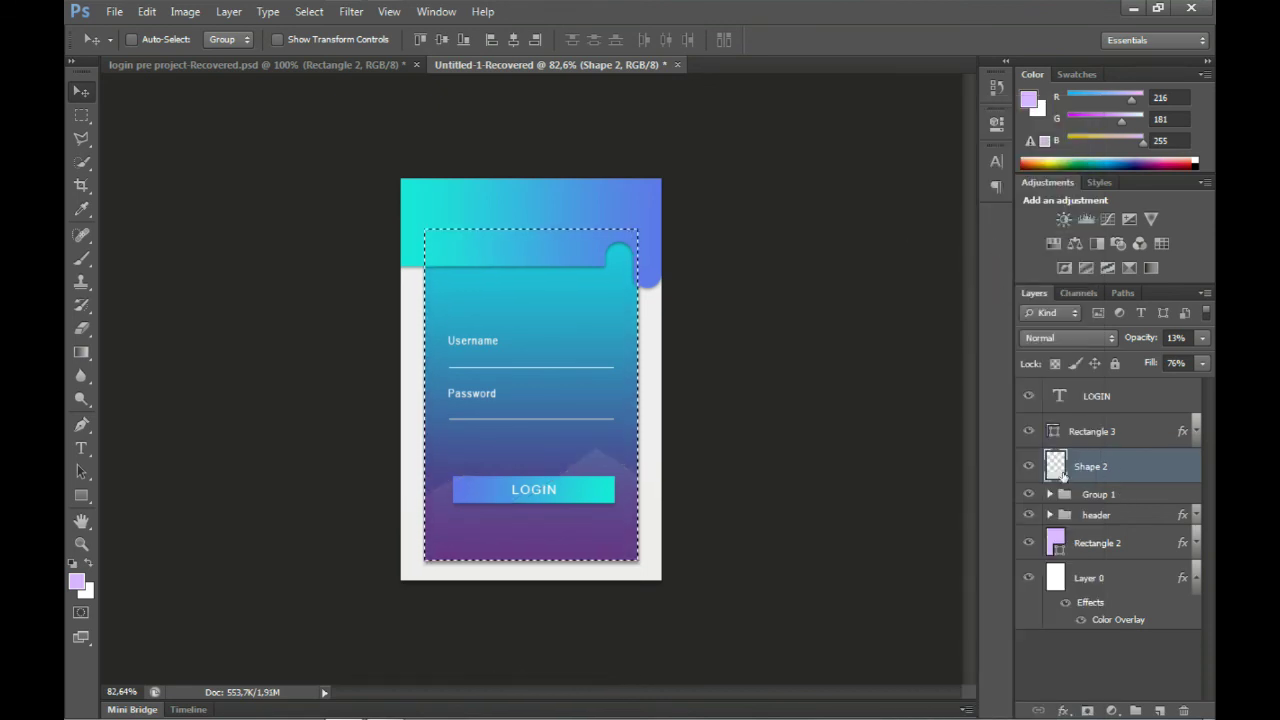
key("ctrl+d")
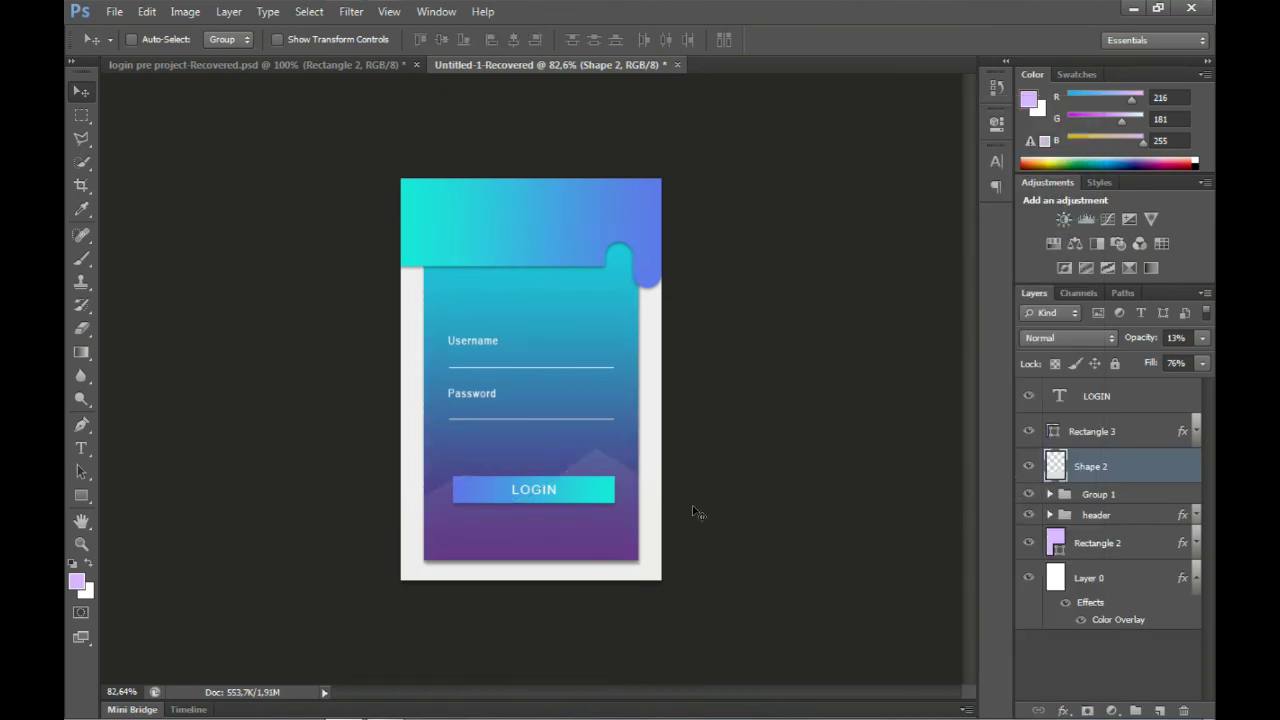
- Duplicate the rasterized mountain layer and shift the copy upward to form a second ridge behind the LOGIN button
left_click_drag(580, 534, 645, 522)
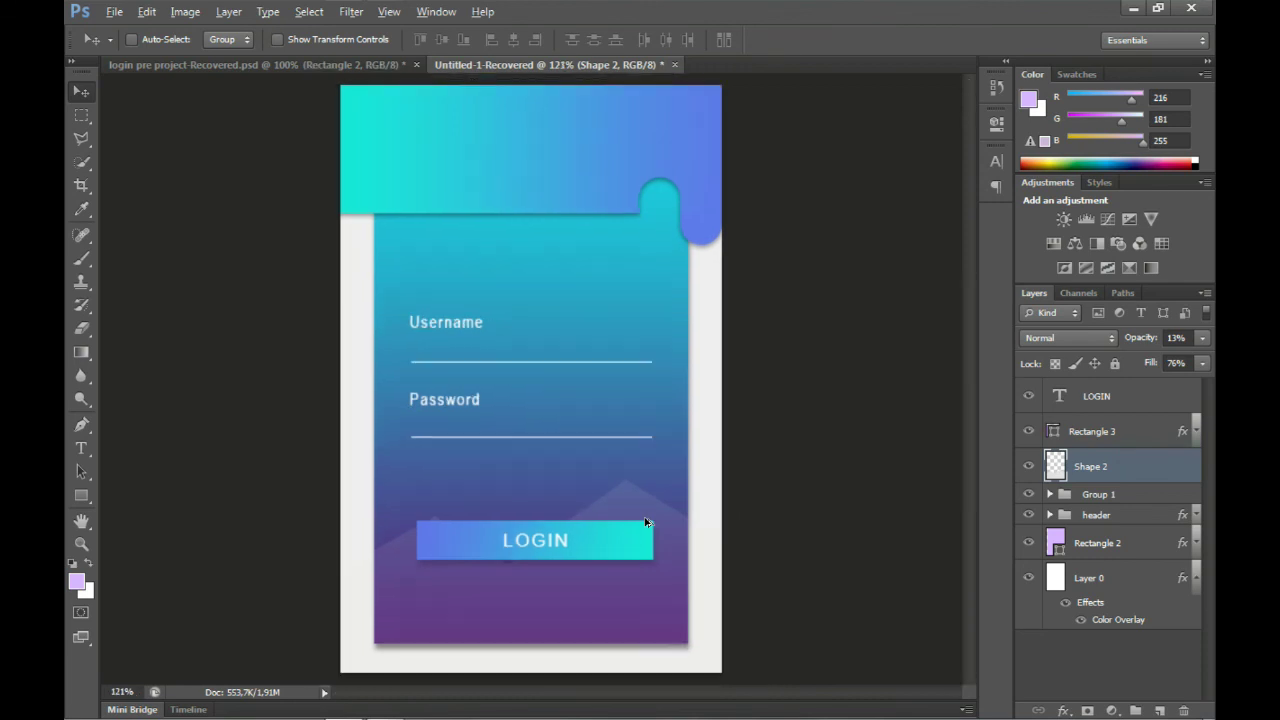
key("ctrl+j")
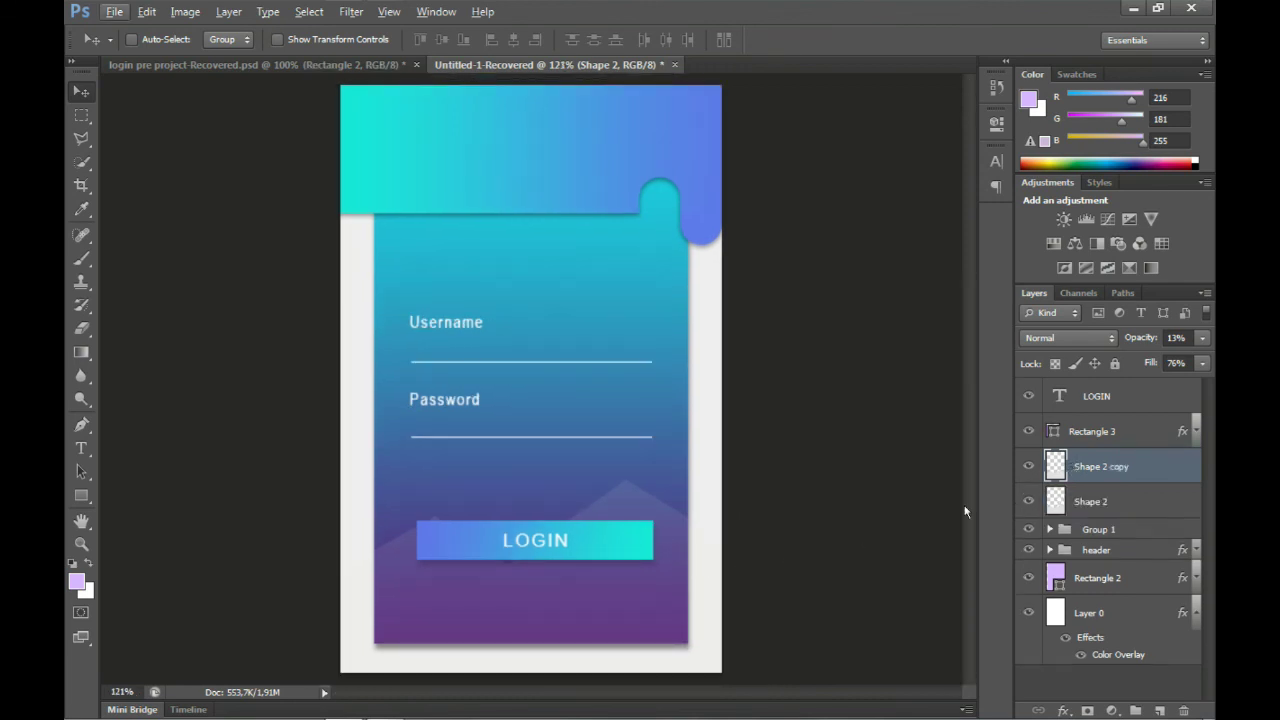
left_click_drag(965, 512, 852, 540)
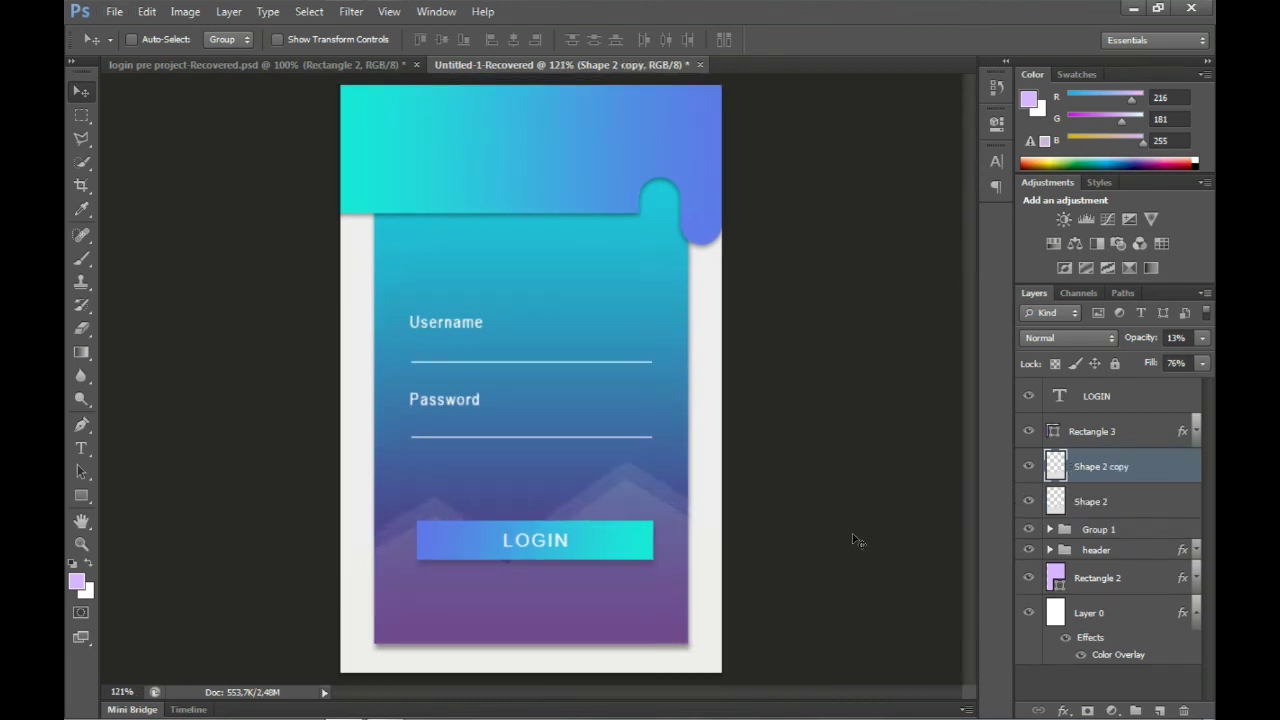
key("shift+Up")
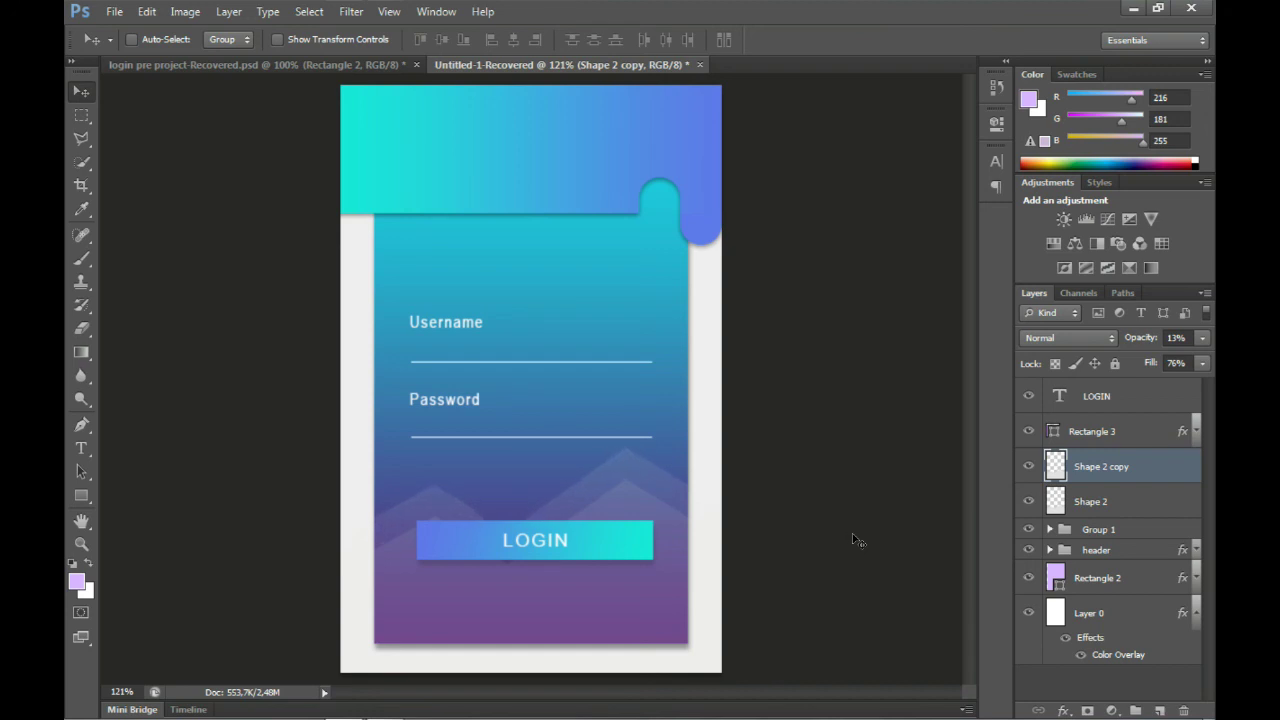
- Duplicate the second ridge and raise the new copy above it by a similar gap as a third mountain layer
key("ctrl+j")
left_click_drag(850, 530, 856, 528)
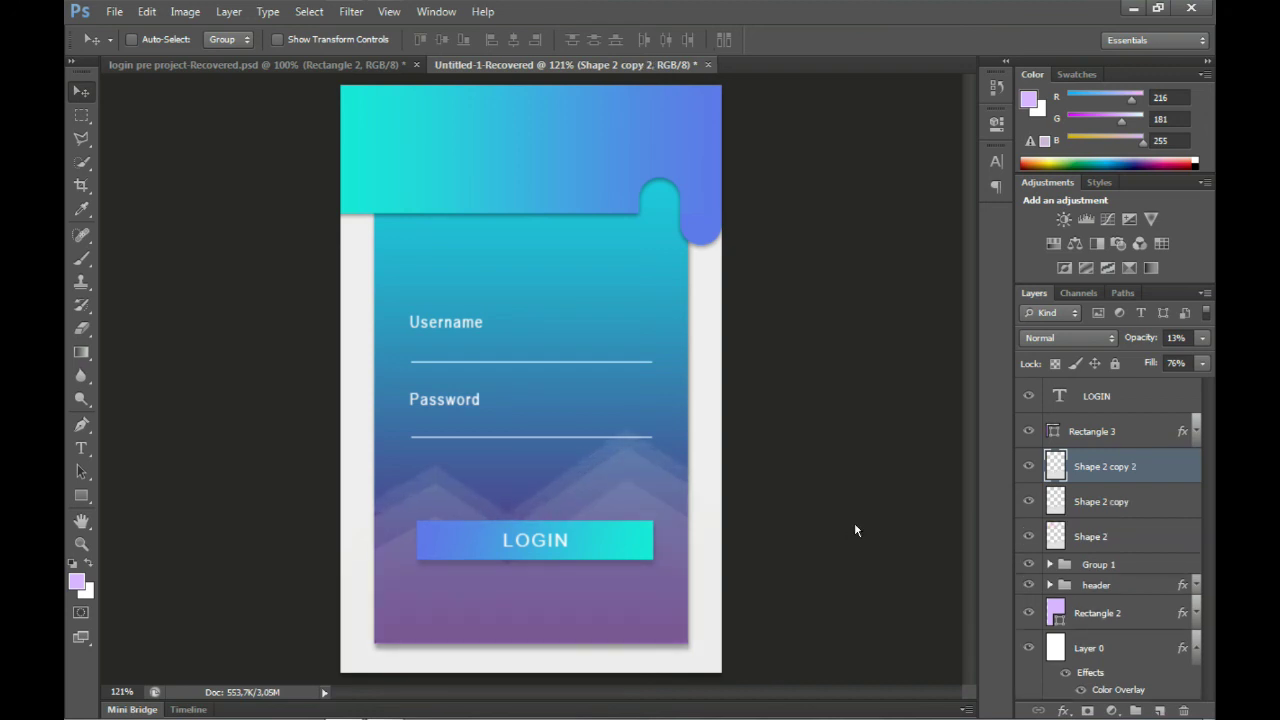
key("shift+Up")
key("shift+Up")
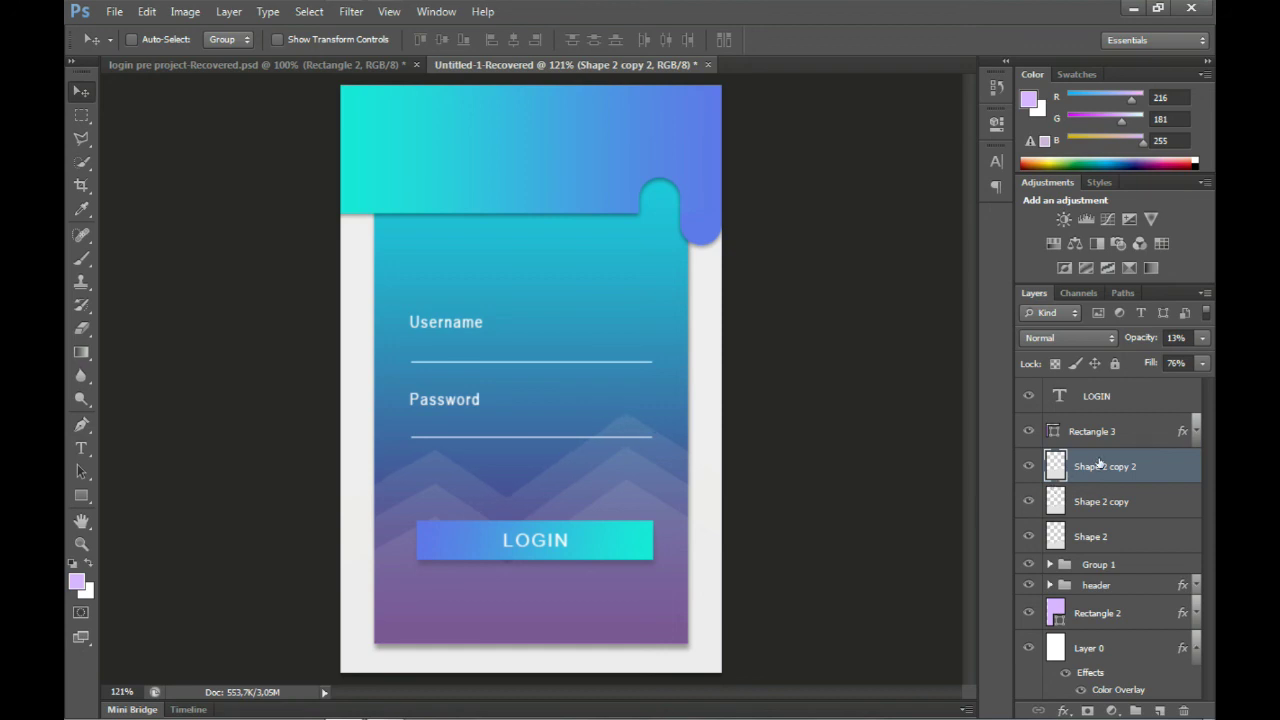
- Nudge all three mountain layers up together on the card and make the topmost mountain layer active
left_click(1124, 540, "shift")
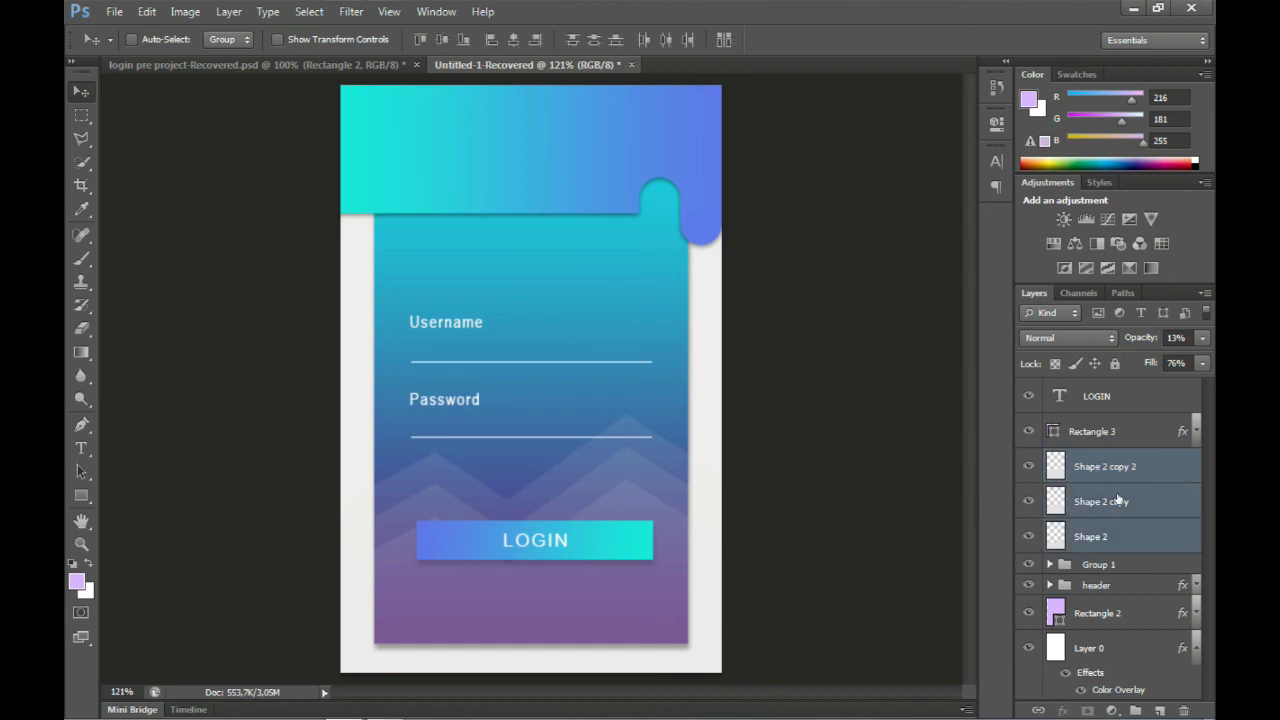
key("shift+Up")
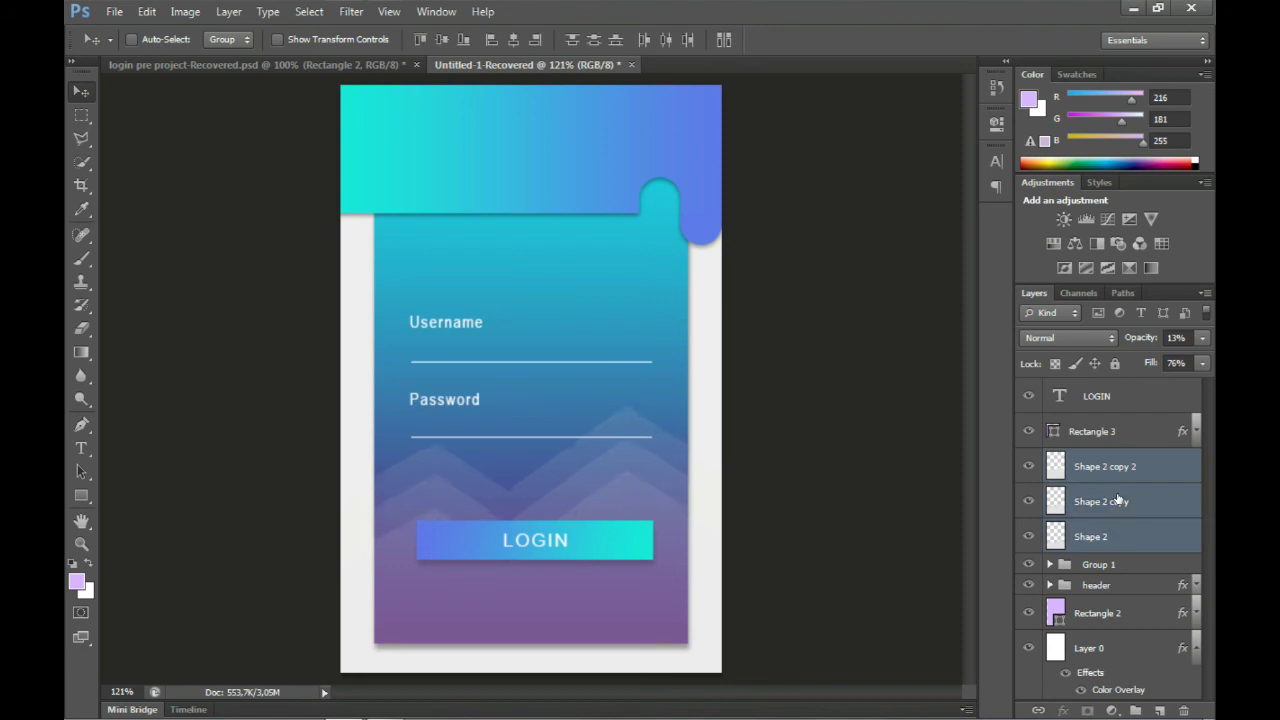
left_click(1118, 500)
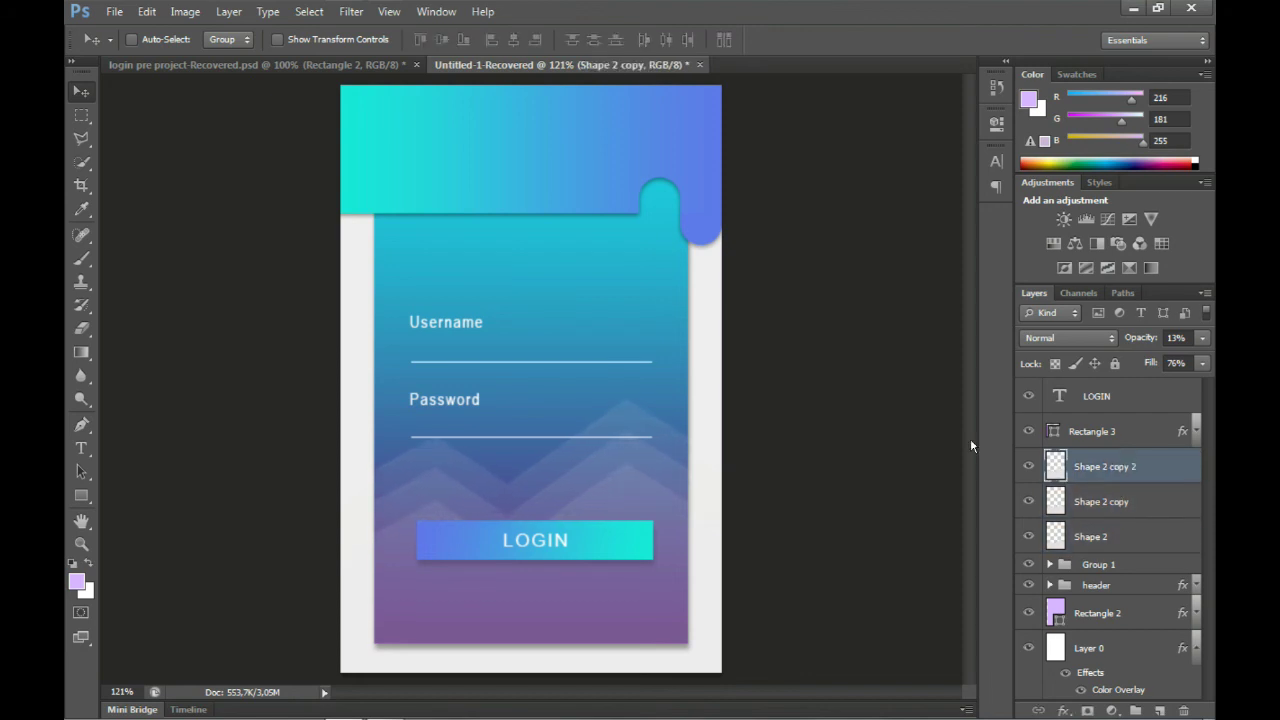
left_click(1118, 470)
- Add the title MY ACCOUNT in white 16 pt Arial Regular on the gradient header, on a new layer above LOGIN
scroll(793, 337, "down", 1)
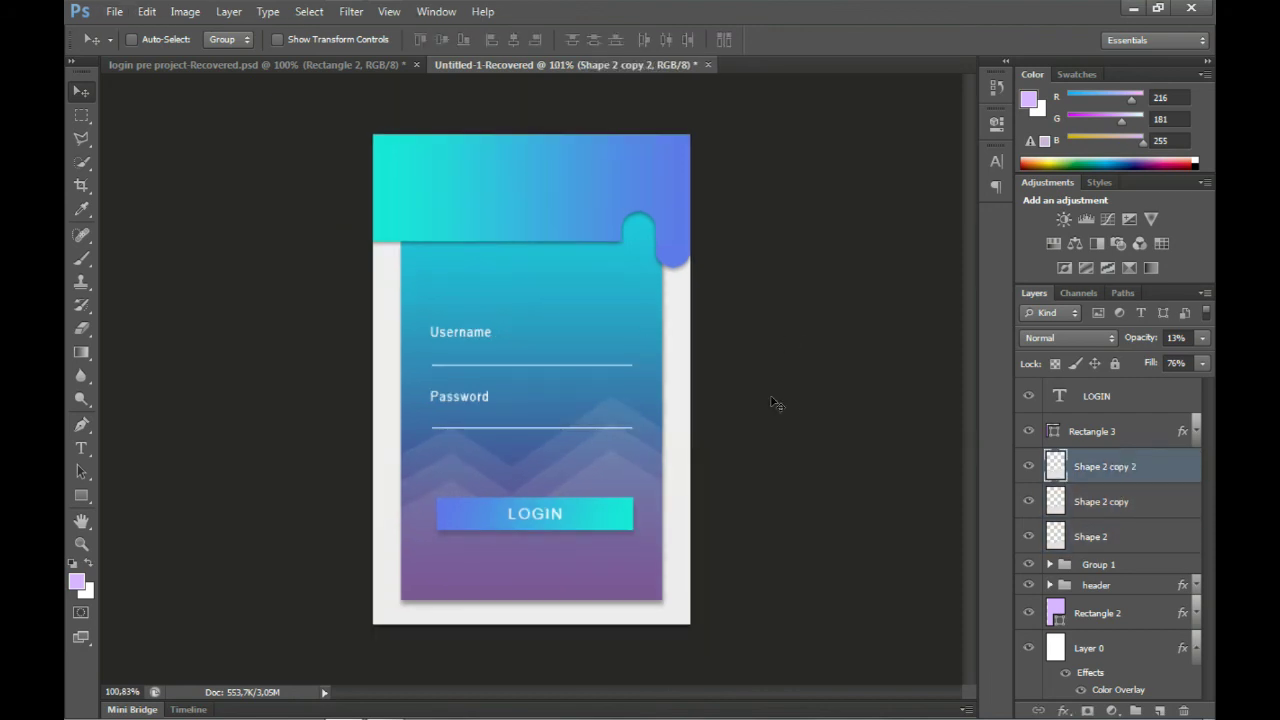
key("t")
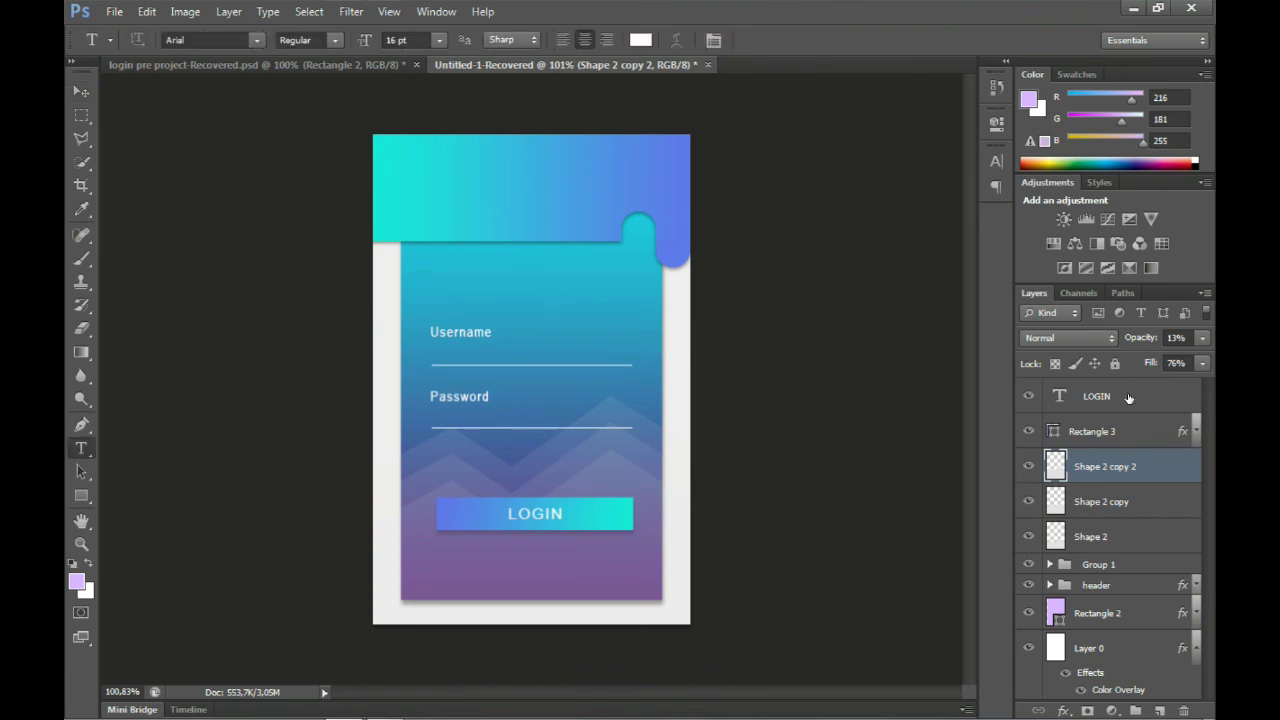
left_click(1112, 405)
left_click(466, 193)
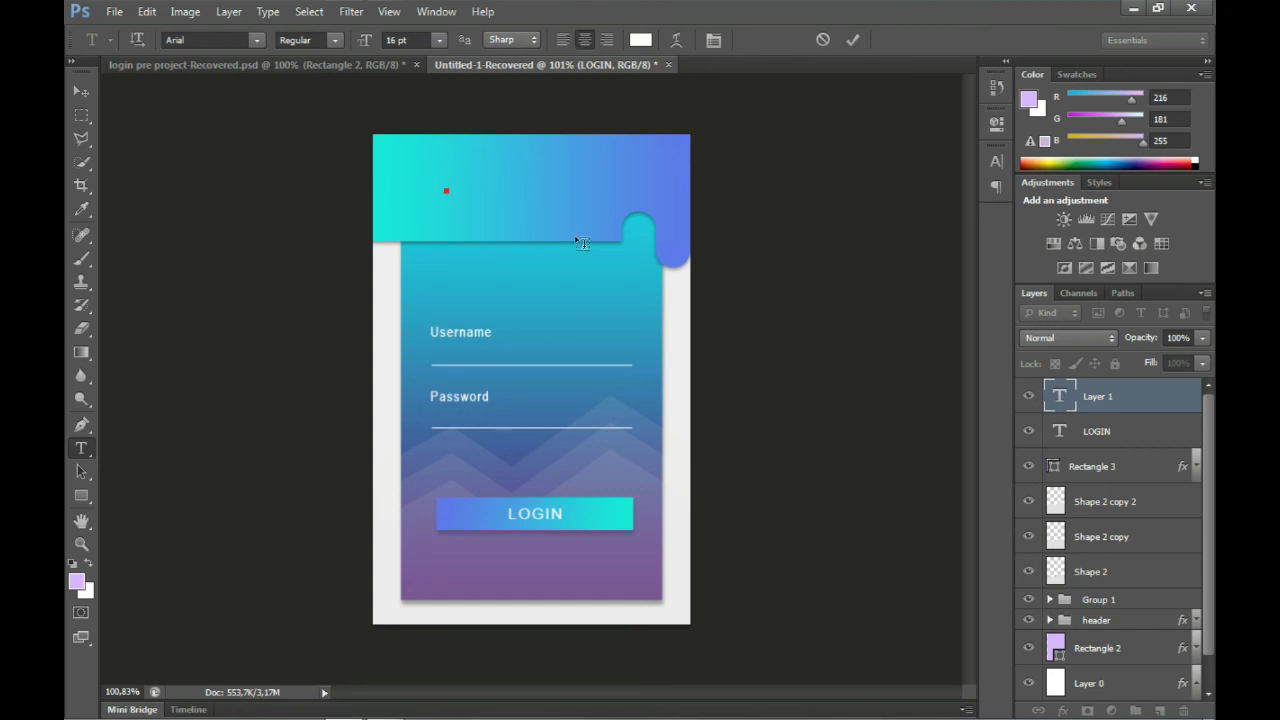
type("MY ACCOUNT")
key("ctrl+a")
left_click(852, 39)
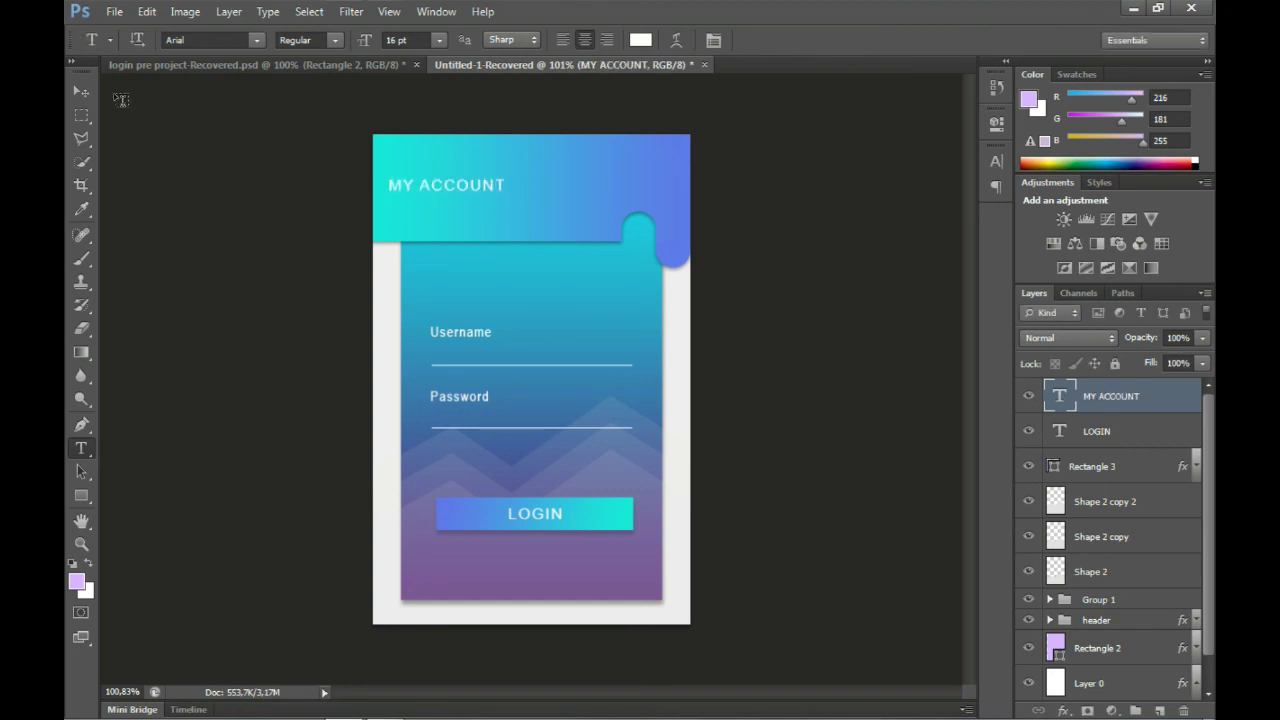
- Centre the MY ACCOUNT title horizontally on the canvas
left_click(81, 91)
key("ctrl+a")
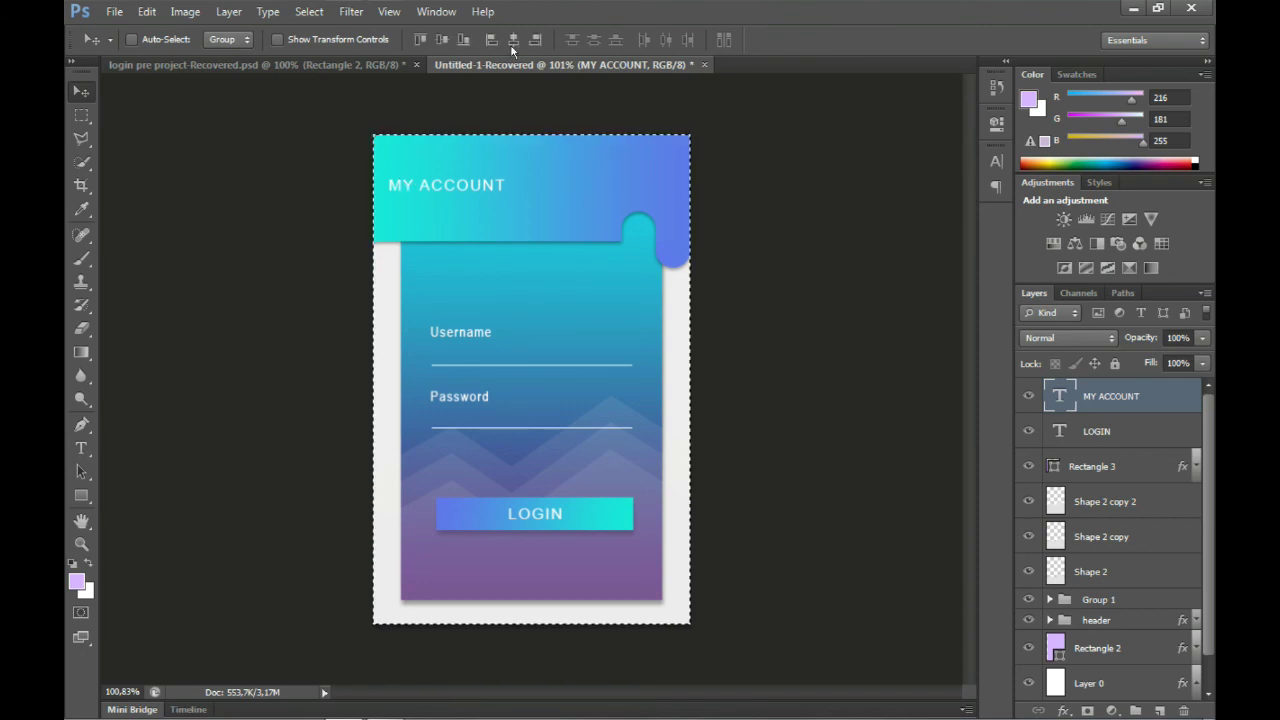
left_click(513, 40)
key("ctrl+d")
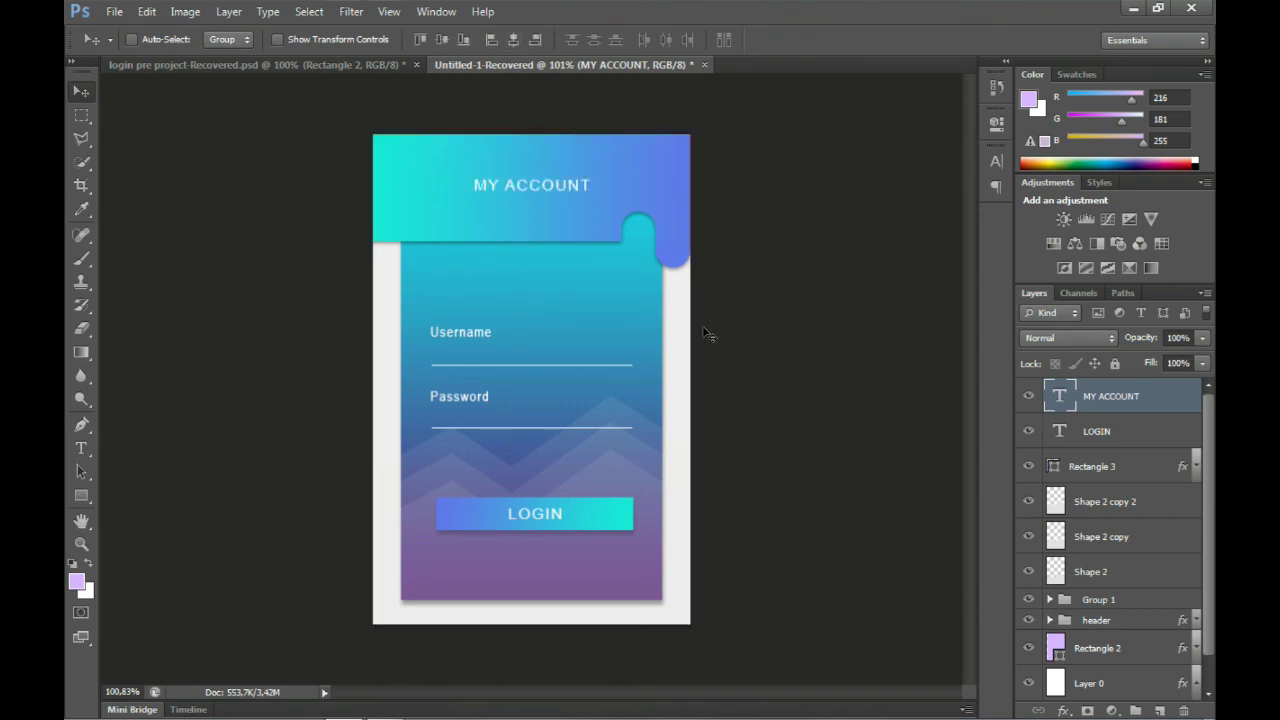